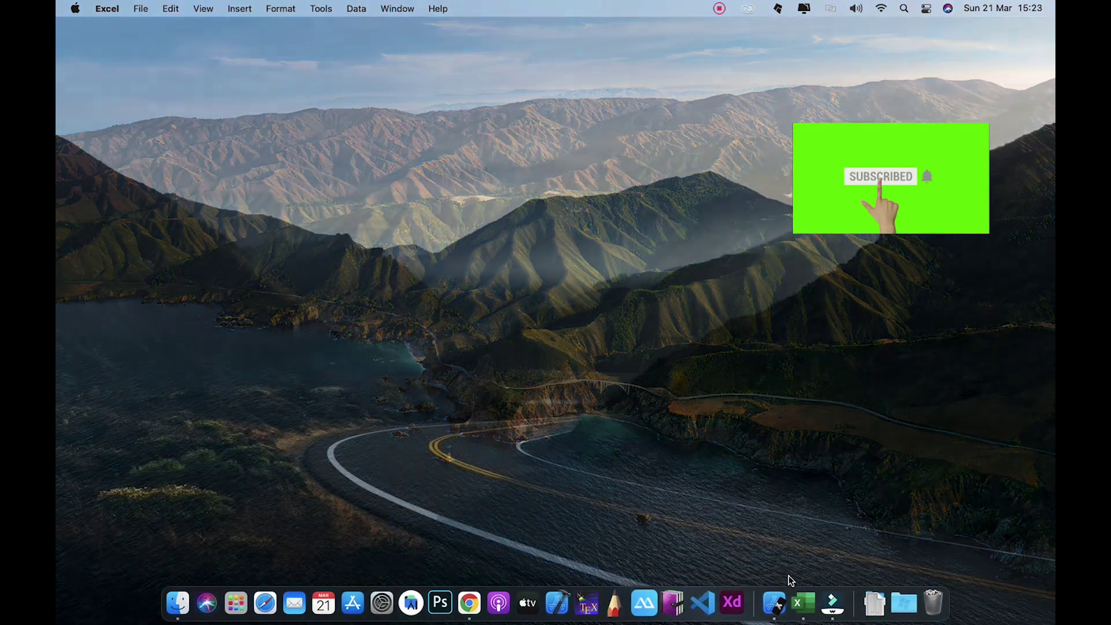
Switch to the Excel workbook and examine how category and score determine the risk analysis in the first three Category A rows
{"action": "left_click", "coordinate": [802, 595]}
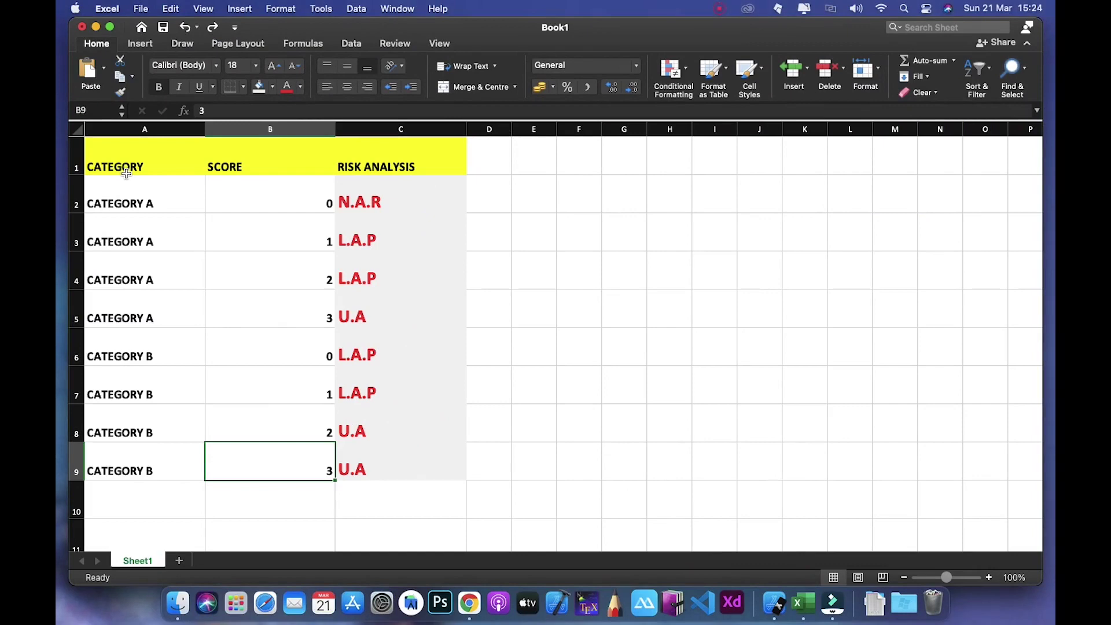
{"action": "left_click", "coordinate": [120, 205]}
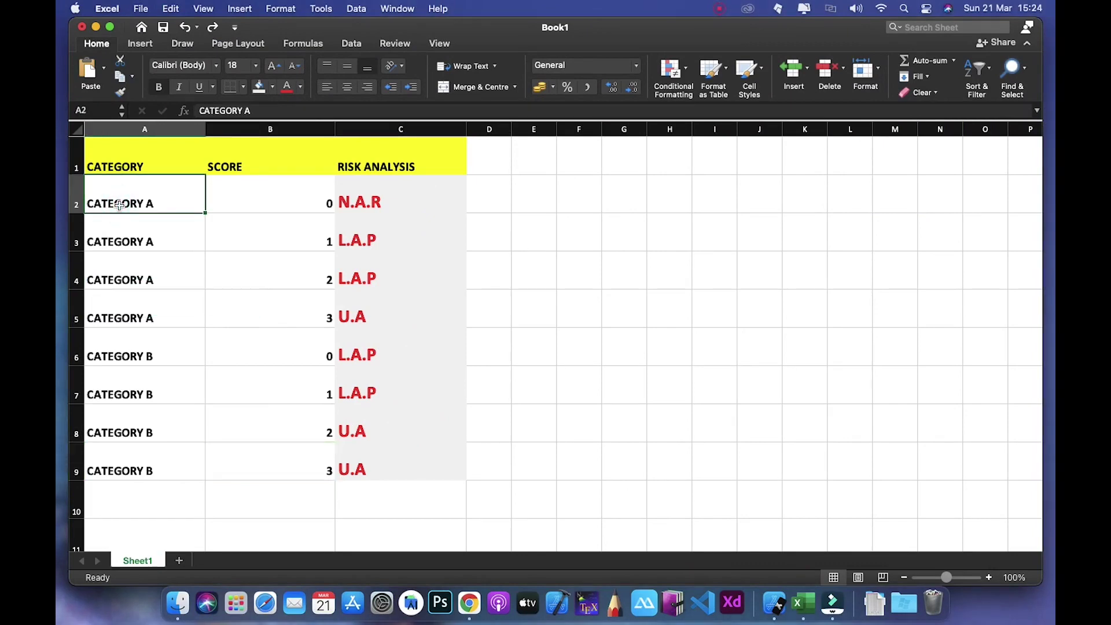
{"action": "key", "text": "Right"}
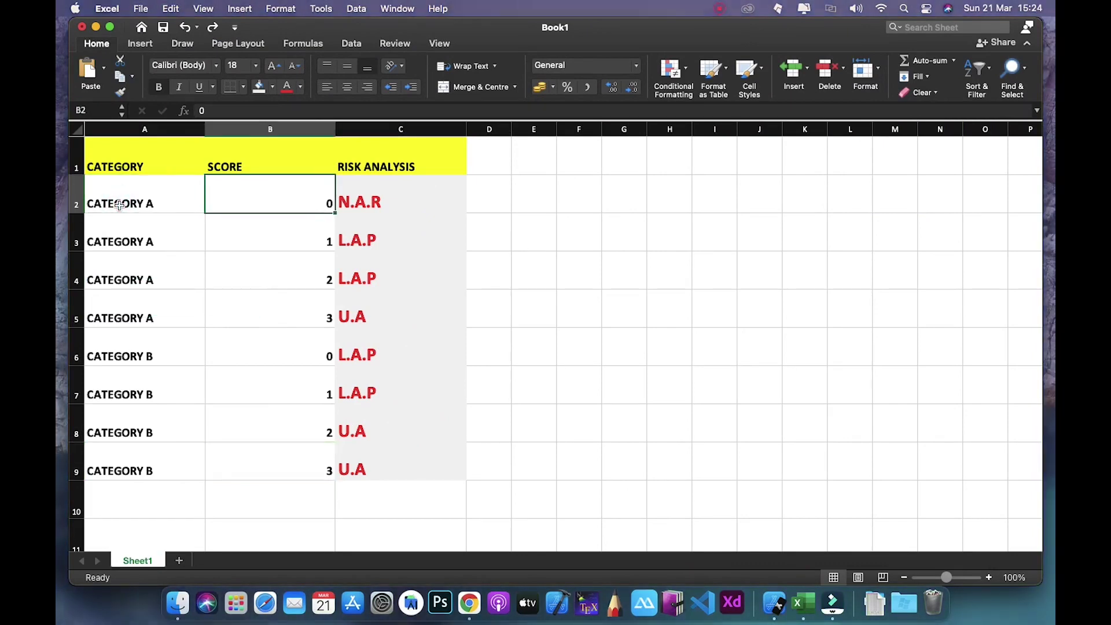
{"action": "key", "text": "Right"}
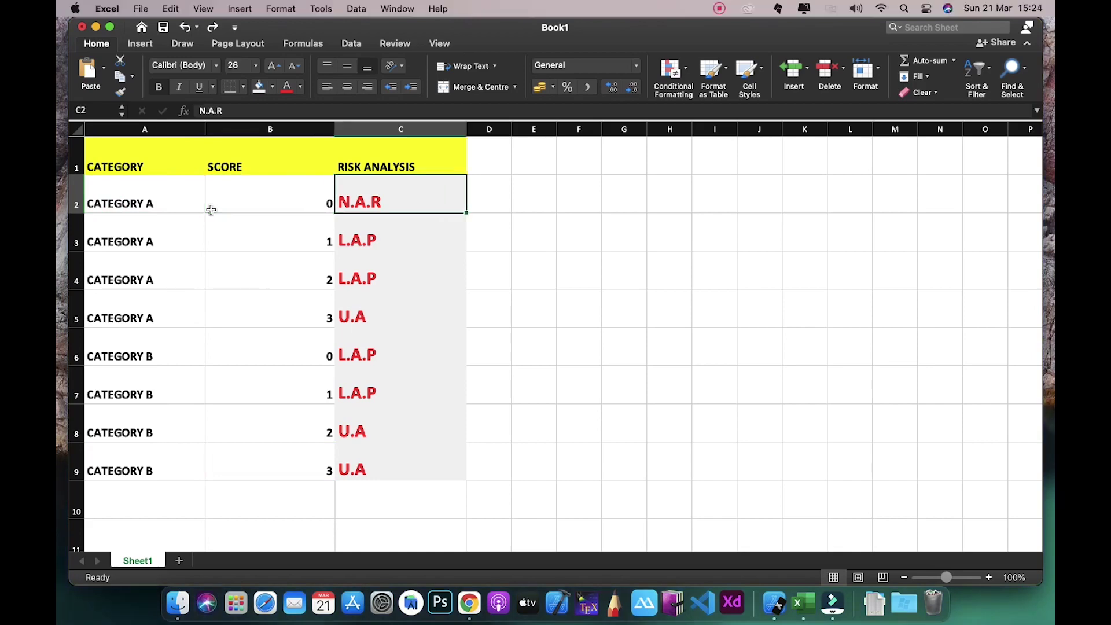
{"action": "key", "text": "Left"}
{"action": "key", "text": "Left"}
{"action": "key", "text": "Down"}
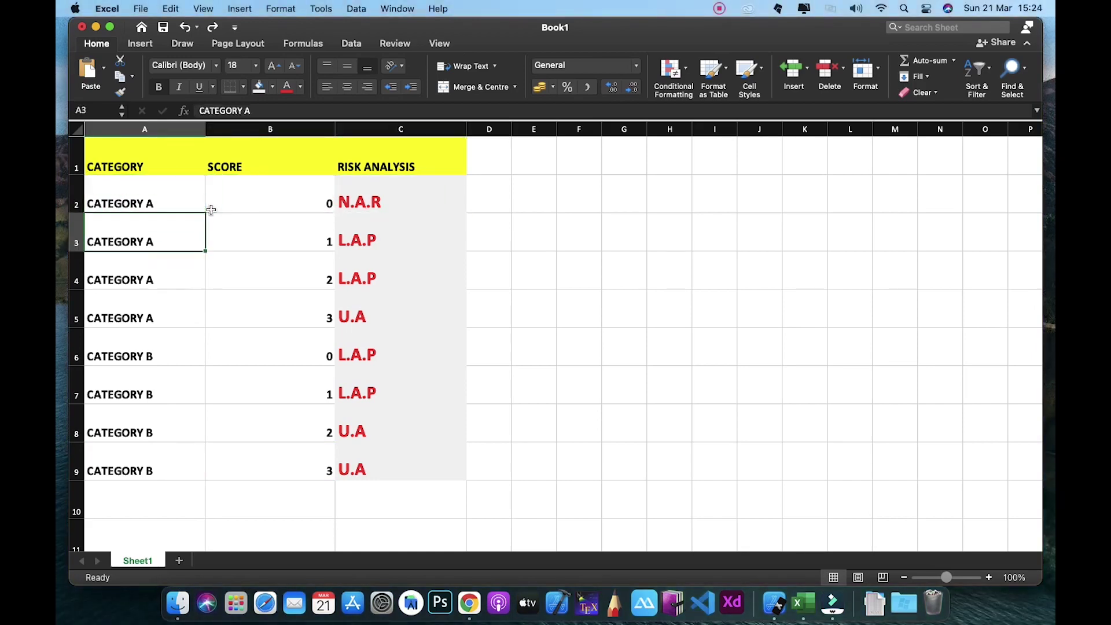
{"action": "key", "text": "Right"}
{"action": "key", "text": "Right"}
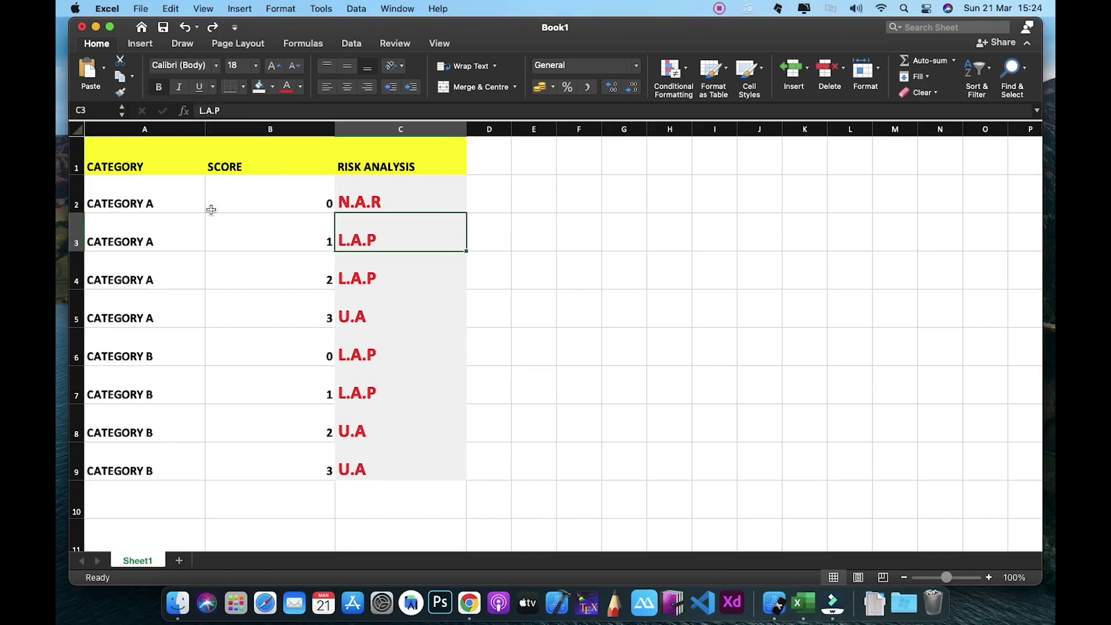
{"action": "key", "text": "Left"}
{"action": "key", "text": "Left"}
{"action": "key", "text": "Down"}
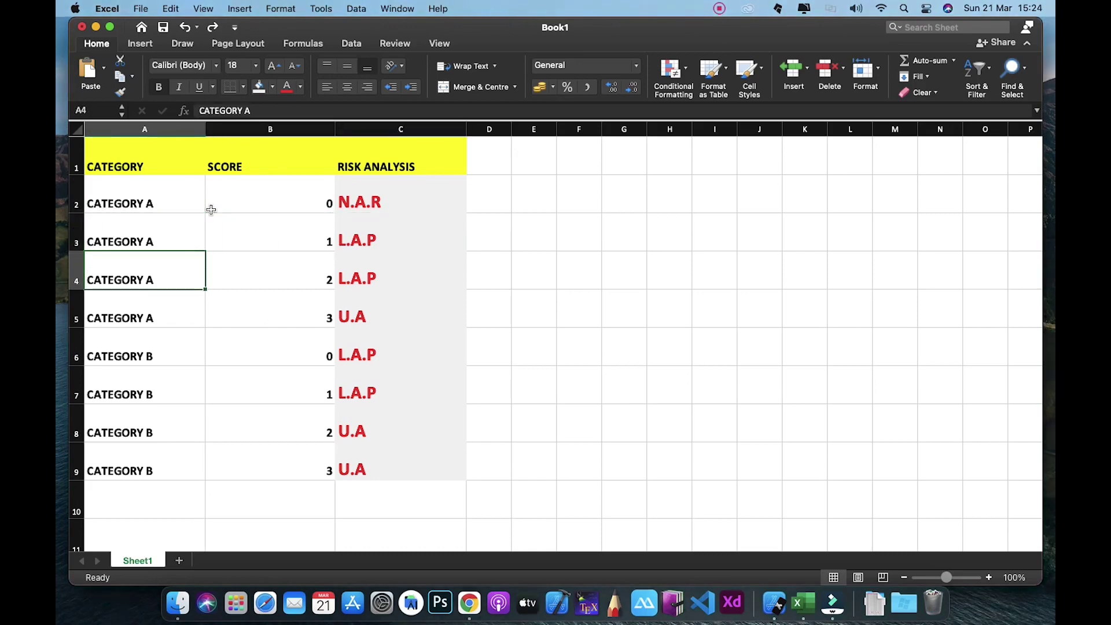
{"action": "key", "text": "Right"}
{"action": "key", "text": "Right"}
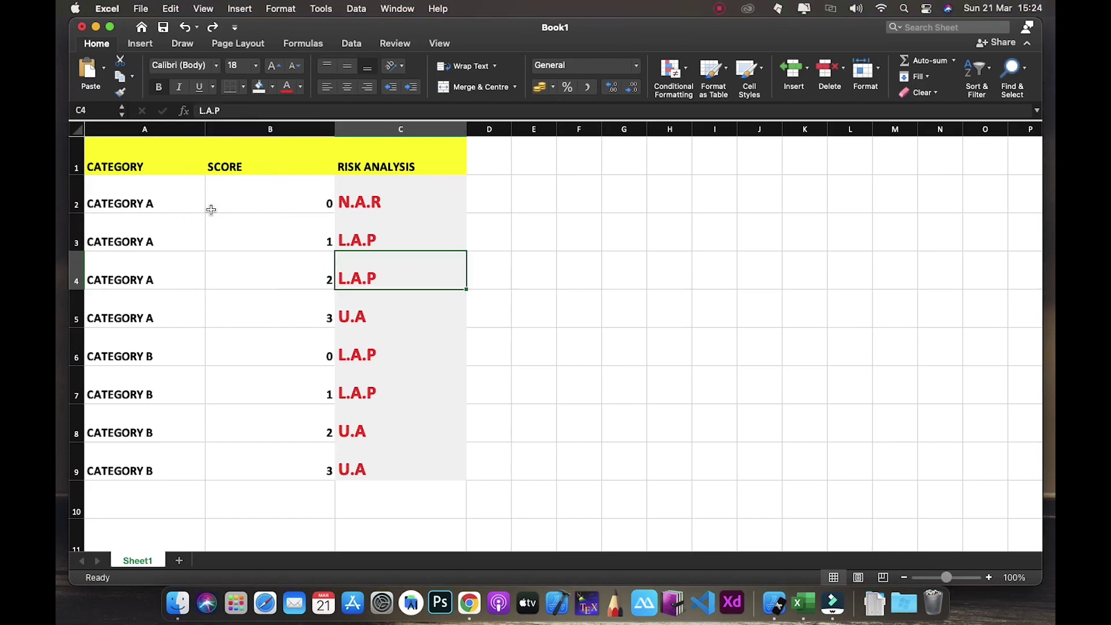
Examine the category, score and risk analysis of the last Category B row in the table
{"action": "key", "text": "Left"}
{"action": "key", "text": "Down"}
{"action": "key", "text": "Down"}
{"action": "key", "text": "Down"}
{"action": "key", "text": "Down"}
{"action": "key", "text": "Down"}
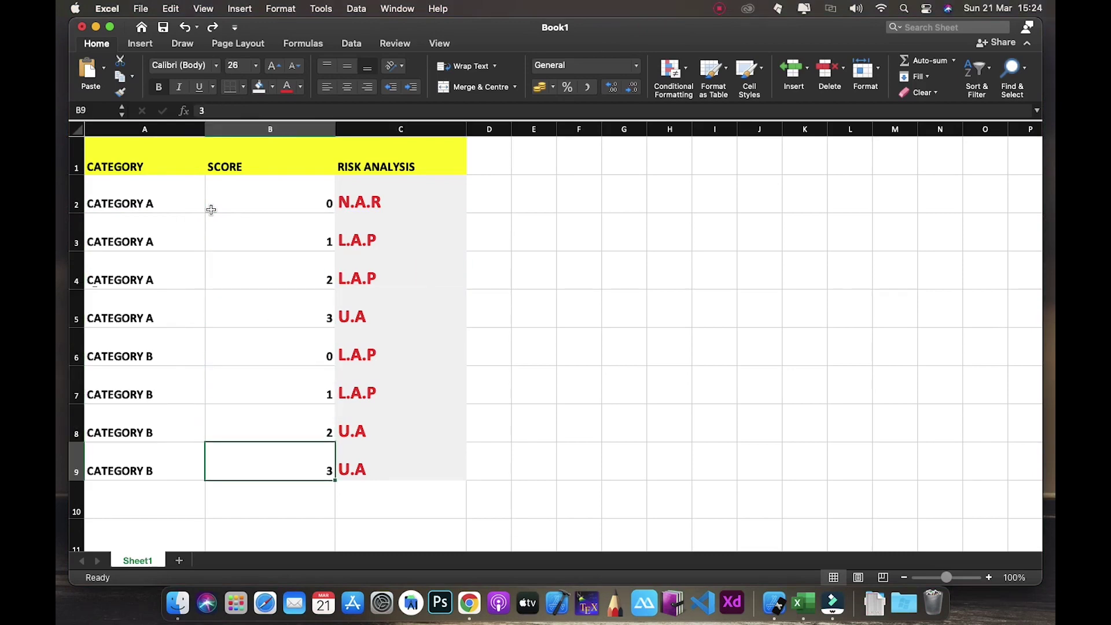
{"action": "key", "text": "Left"}
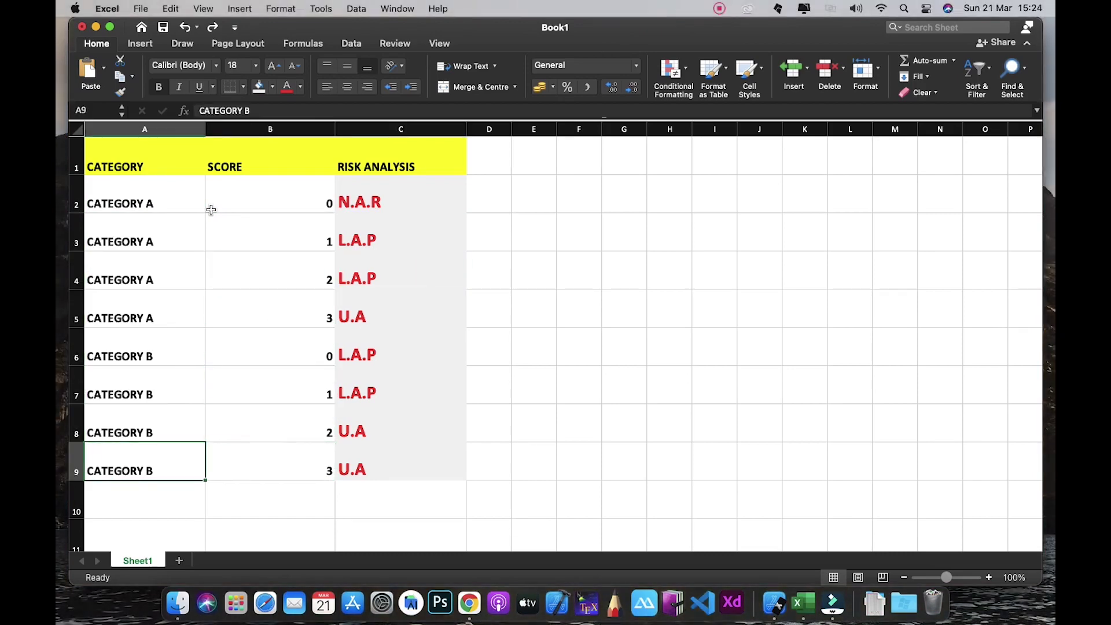
{"action": "key", "text": "Right"}
{"action": "key", "text": "Right"}
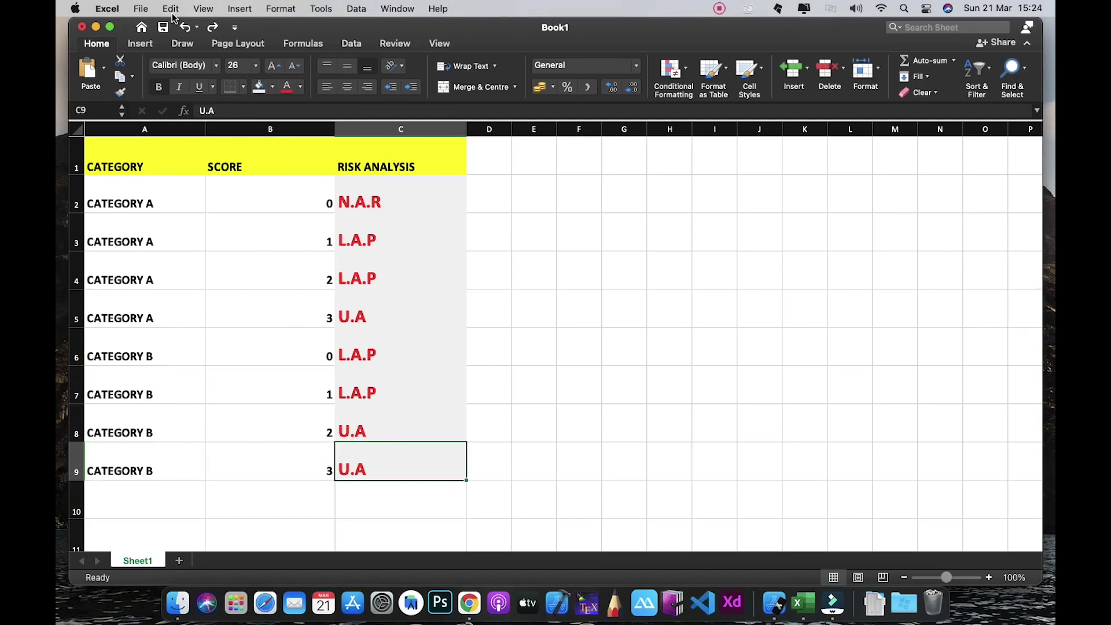
Select the risk analysis results in C2:C9 to review the full set of outcomes
{"action": "left_click", "coordinate": [364, 185]}
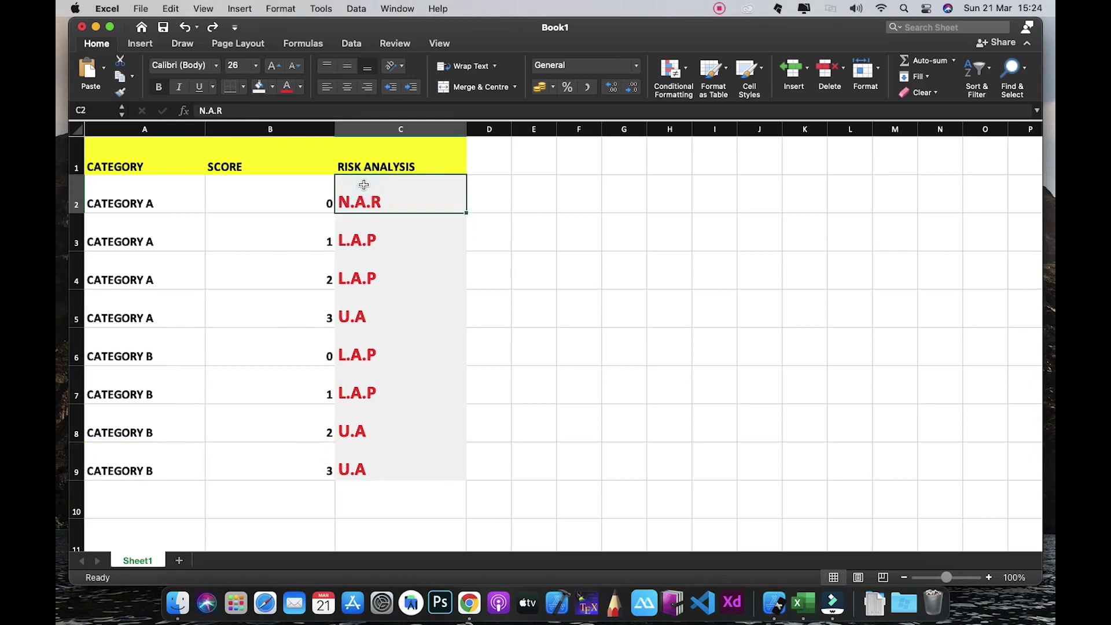
{"action": "key", "text": "shift+Down"}
{"action": "key", "text": "shift+Down"}
{"action": "key", "text": "shift+Down"}
{"action": "key", "text": "shift+Down"}
{"action": "key", "text": "shift+Down"}
{"action": "key", "text": "shift+Down"}
{"action": "key", "text": "shift+Down"}
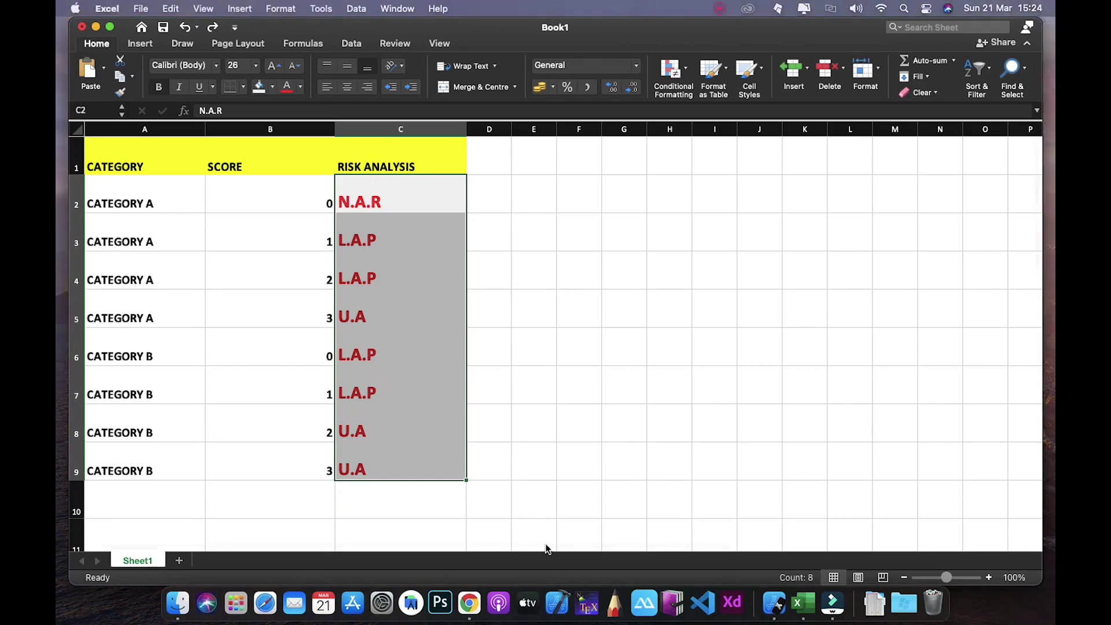
Switch to Chrome and open the KoboToolbox projects page at kobo.humanitarianresponse.info
{"action": "left_click", "coordinate": [479, 593]}
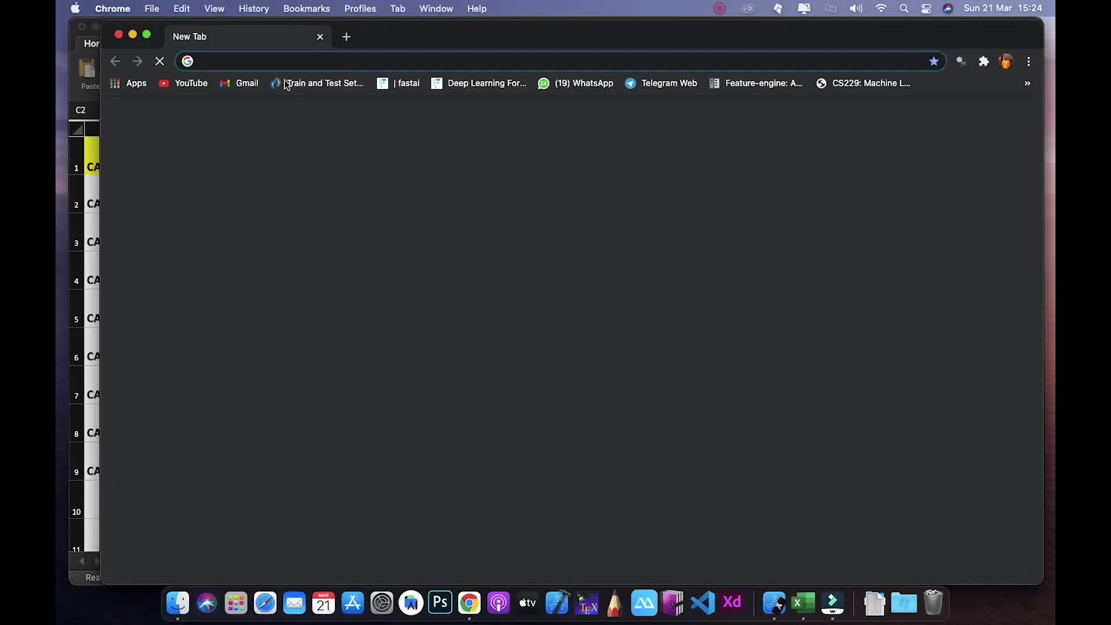
{"action": "type", "text": "KO"}
{"action": "key", "text": "Return"}
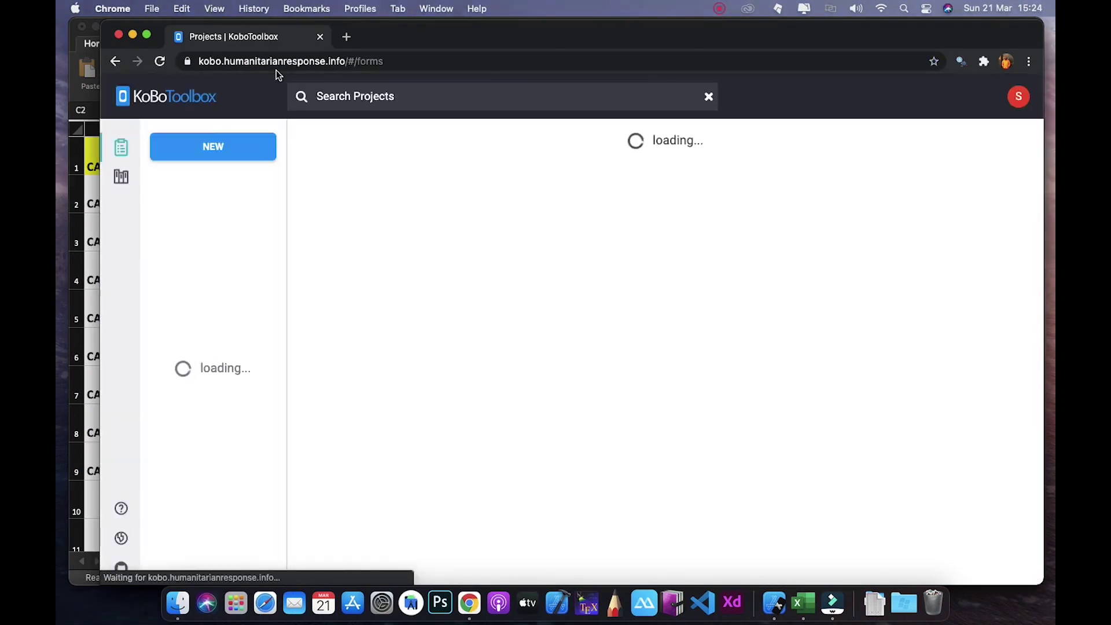
Start a new project built from scratch and name it NESTED IF CALCULATION
{"action": "left_click", "coordinate": [222, 150]}
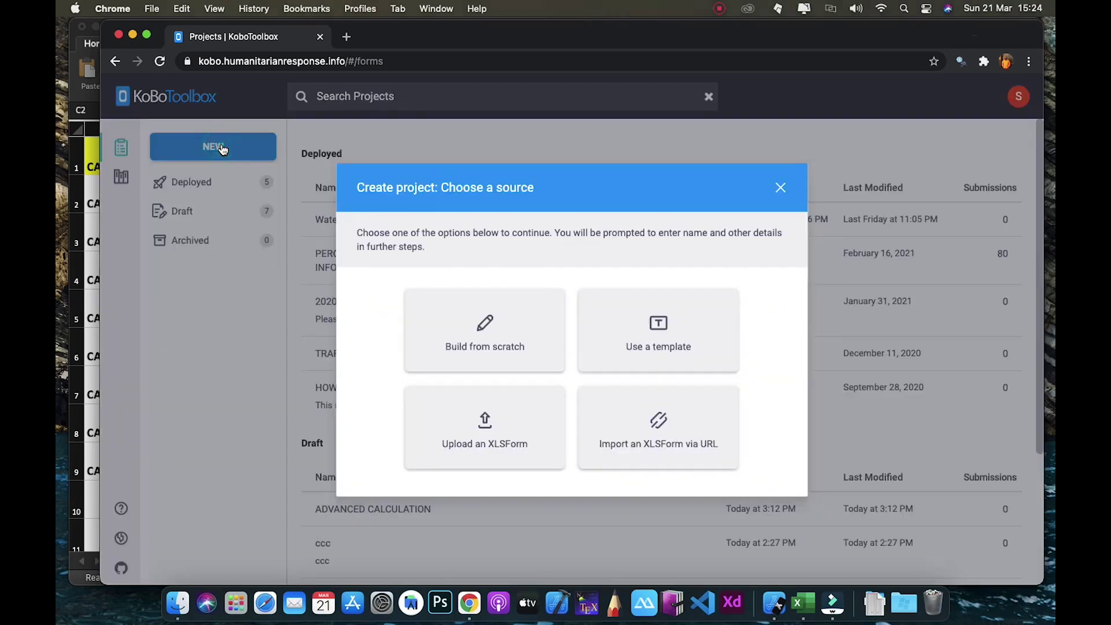
{"action": "left_click", "coordinate": [488, 322]}
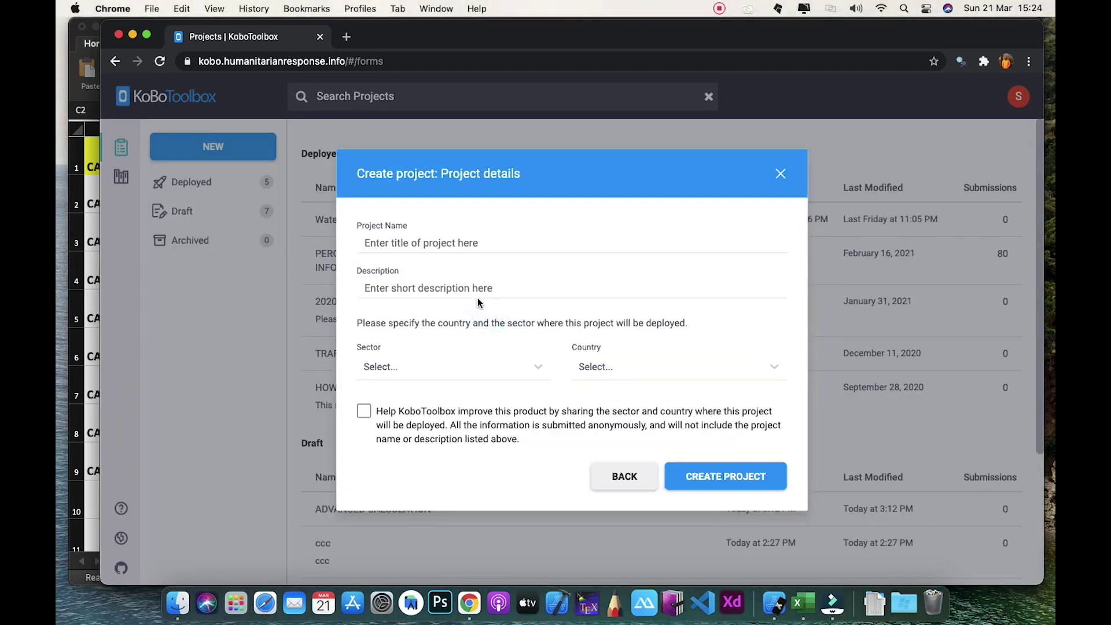
{"action": "left_click", "coordinate": [438, 242]}
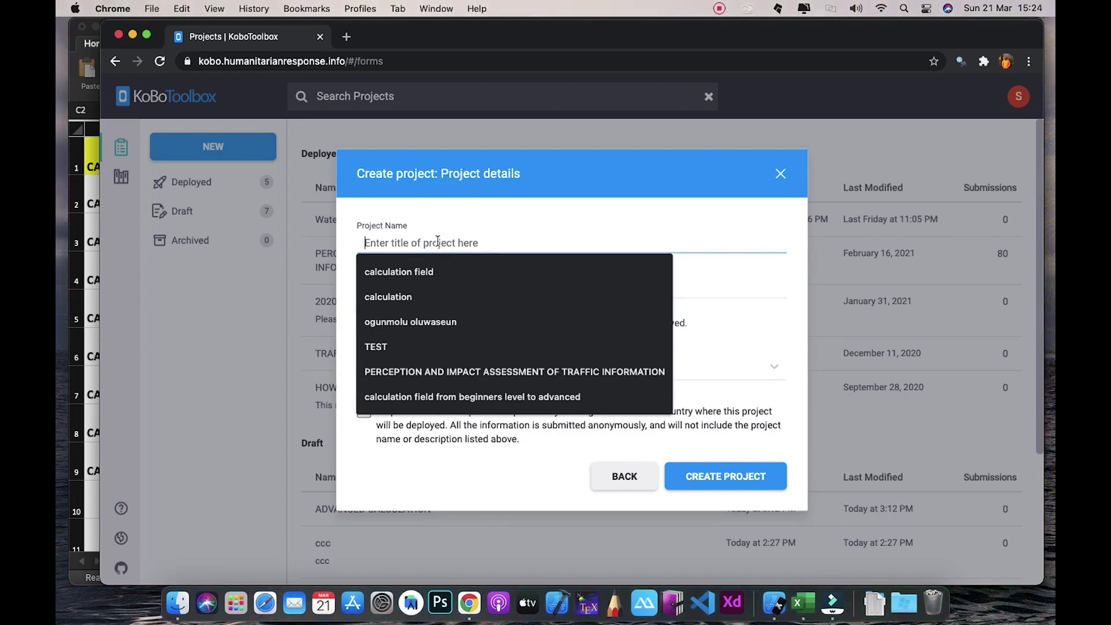
{"action": "type", "text": "N"}
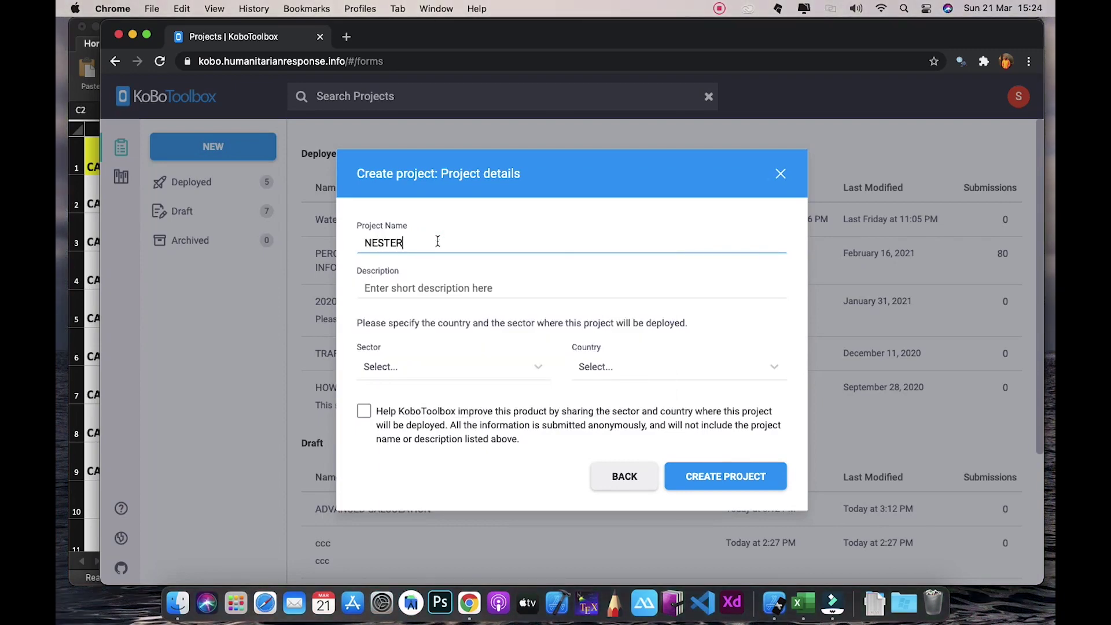
{"action": "type", "text": "ESTED IF CALCULATION"}
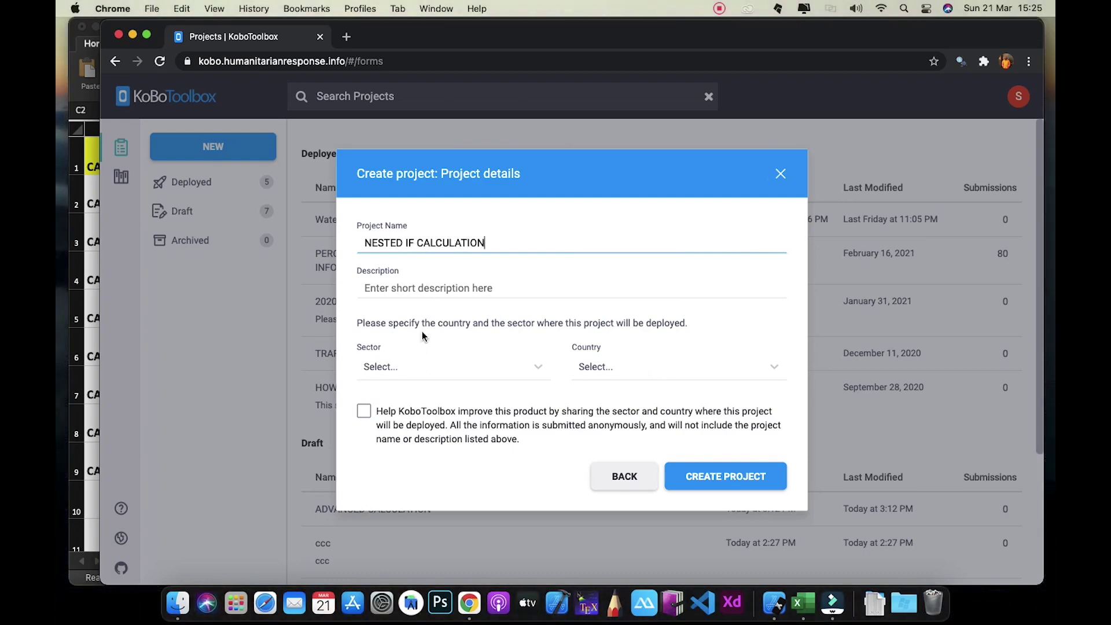
Set the sector to Other and the country to Nigeria, allow sharing of both, and create the project
{"action": "left_click", "coordinate": [420, 285]}
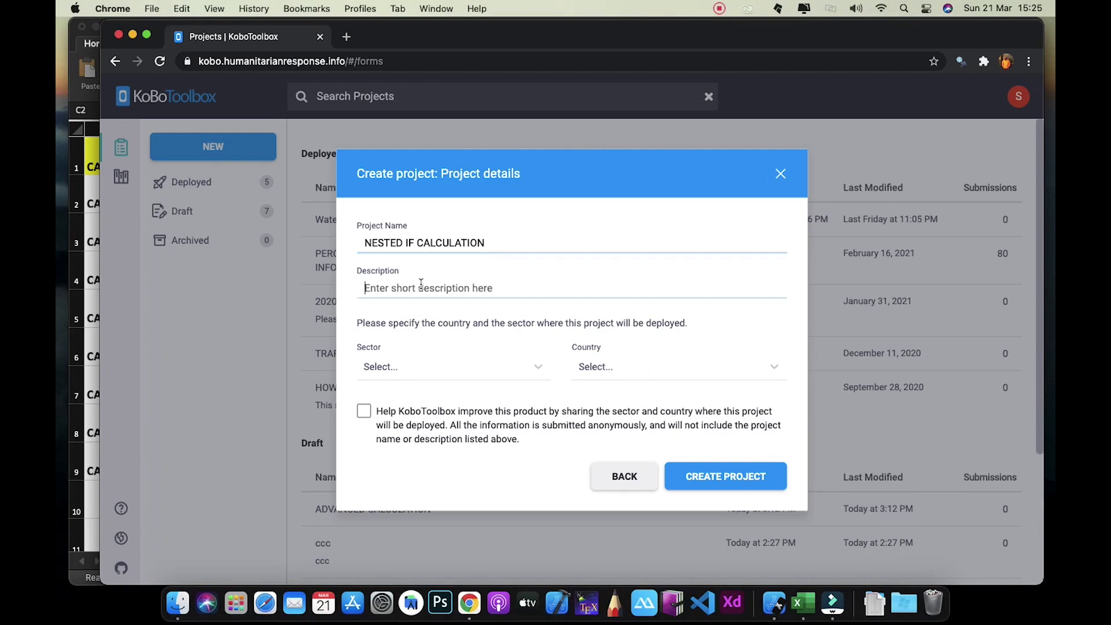
{"action": "left_click", "coordinate": [446, 369]}
{"action": "type", "text": "OTHER"}
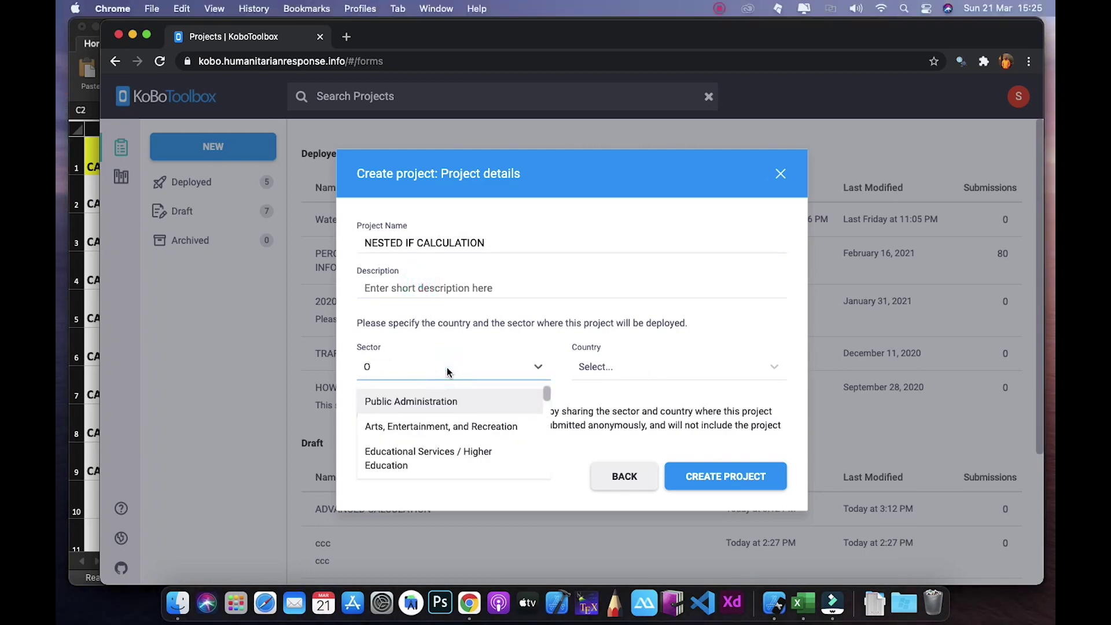
{"action": "left_click", "coordinate": [445, 404]}
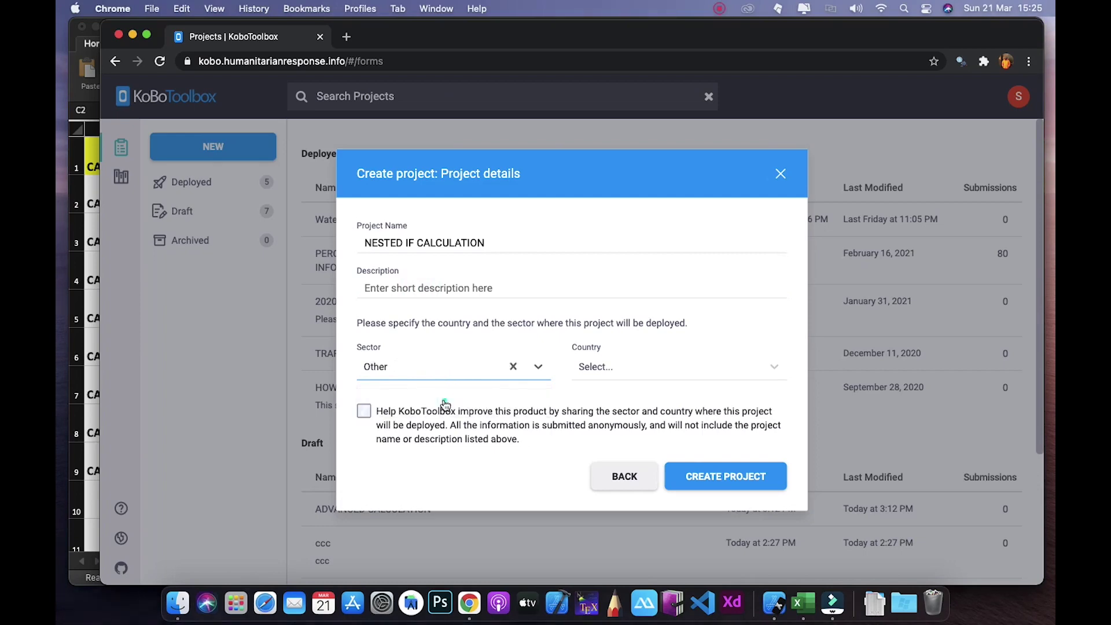
{"action": "left_click", "coordinate": [590, 366]}
{"action": "type", "text": "NIGERI"}
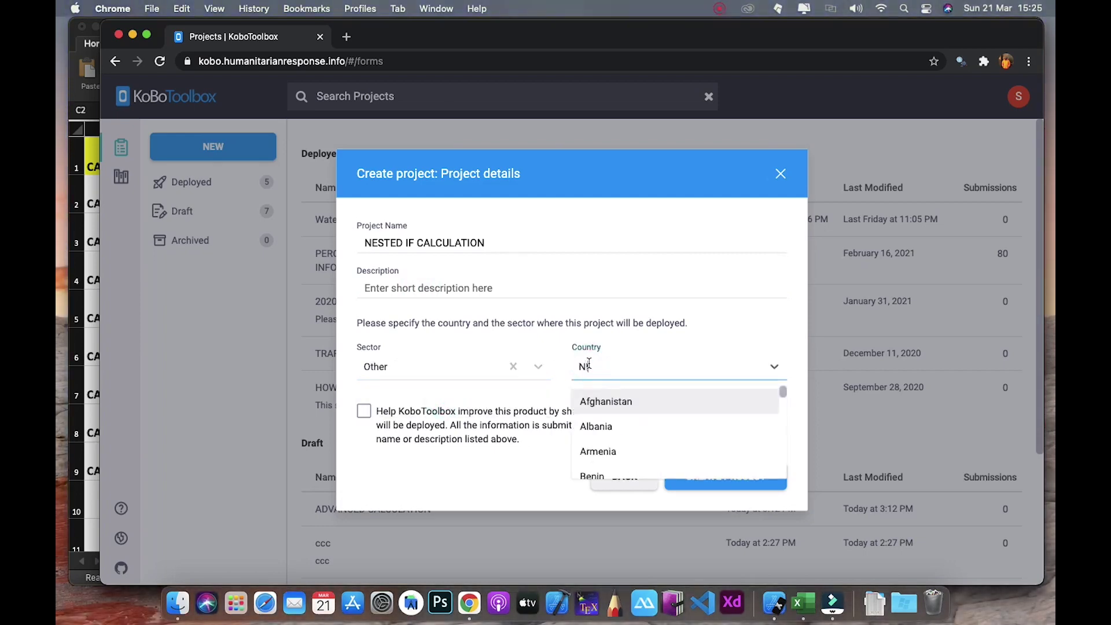
{"action": "left_click", "coordinate": [605, 403]}
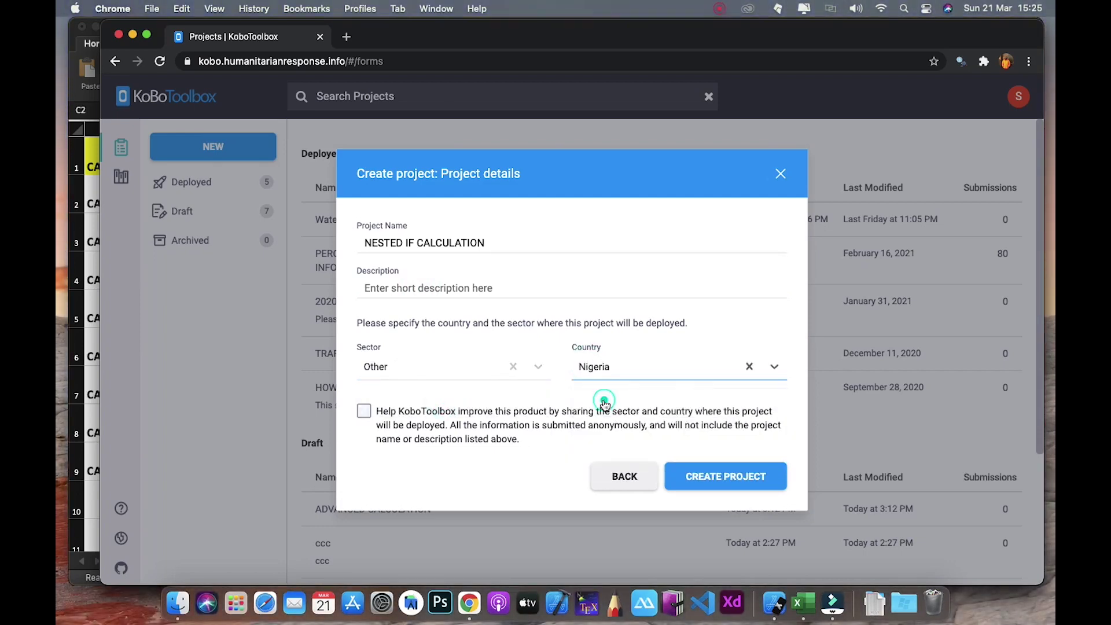
{"action": "left_click", "coordinate": [365, 411]}
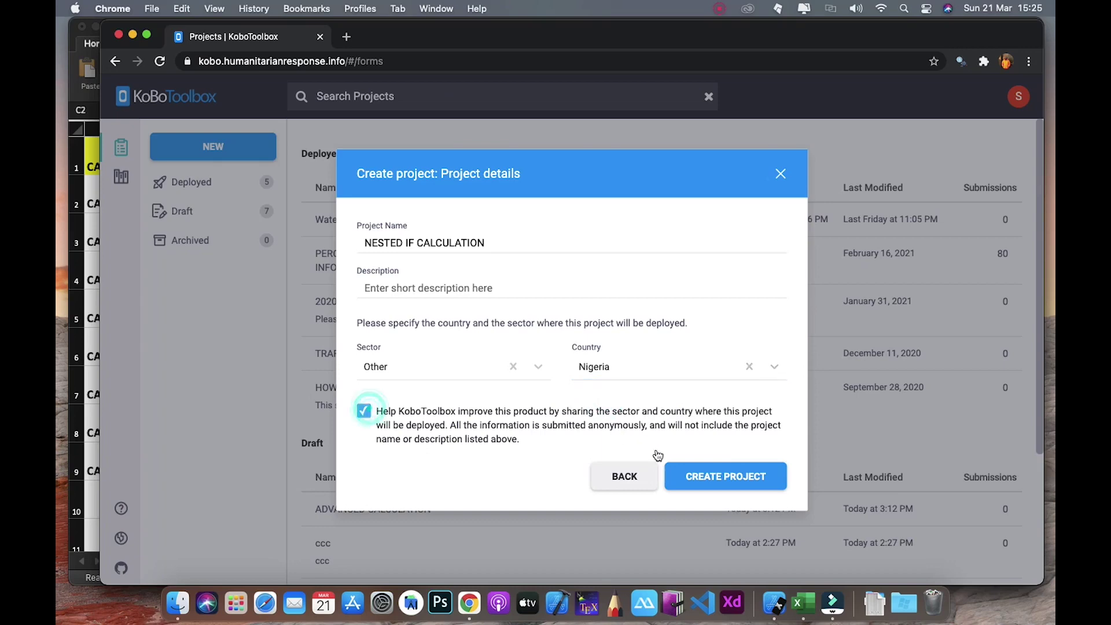
{"action": "left_click", "coordinate": [695, 475]}
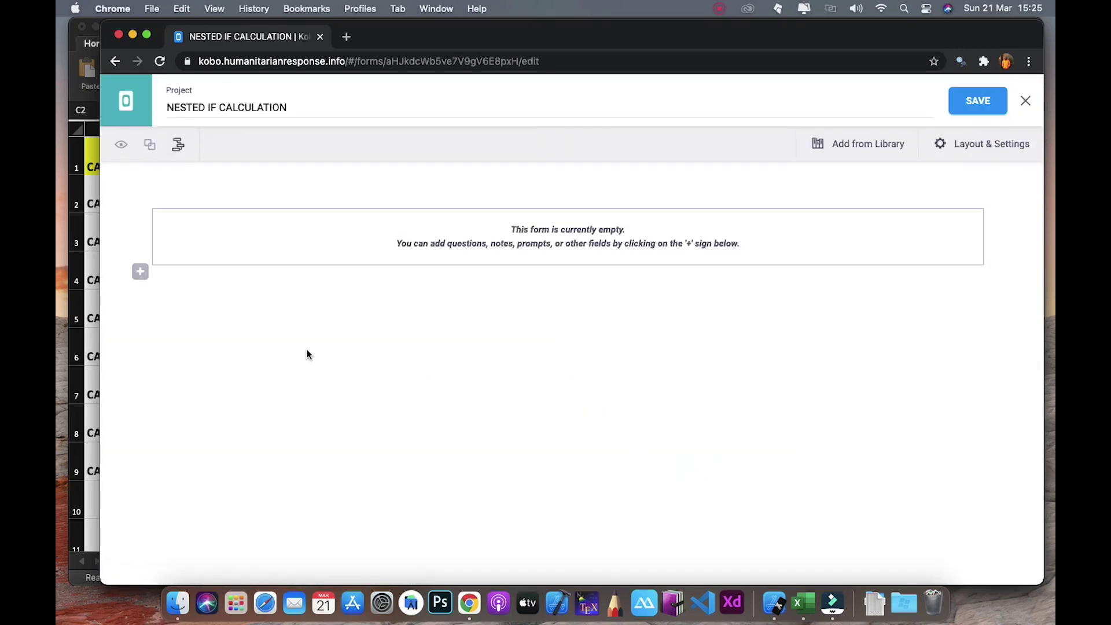
Add a Select One question labelled "category" to the empty form
{"action": "left_click", "coordinate": [140, 271]}
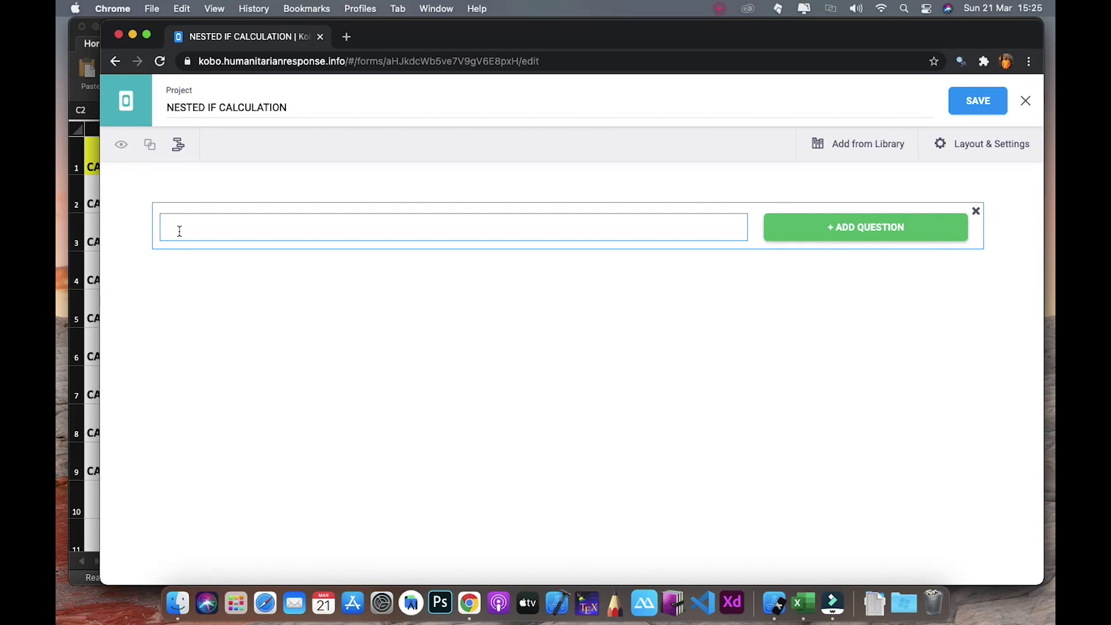
{"action": "type", "text": "category"}
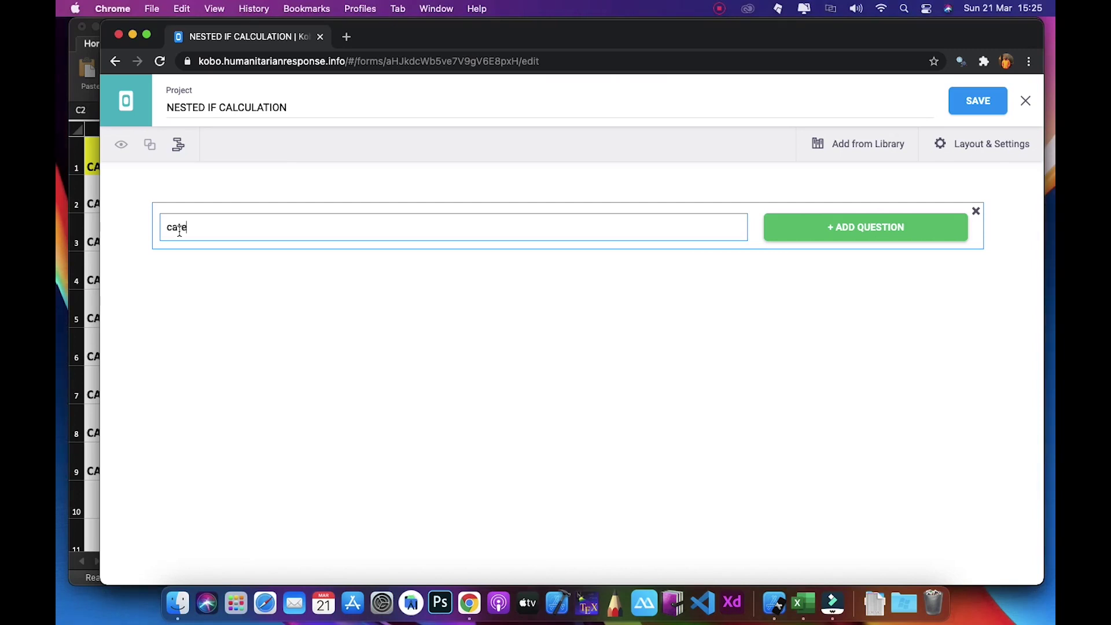
{"action": "left_click", "coordinate": [840, 237]}
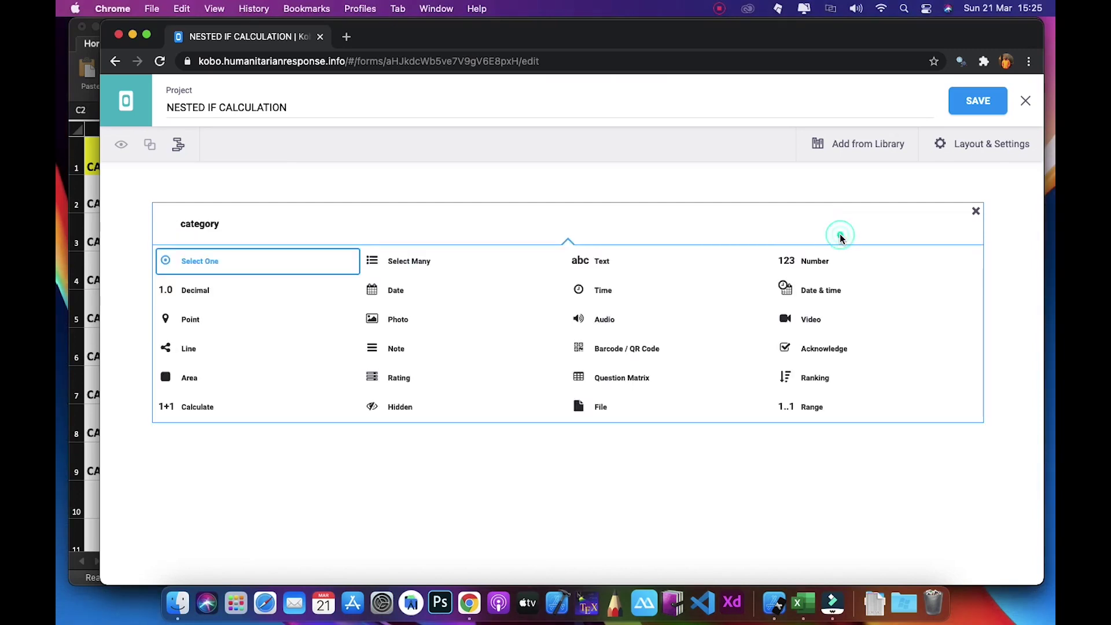
{"action": "left_click", "coordinate": [287, 263]}
Name the two response options of the category question "category A" and "category B"
{"action": "type", "text": "category A"}
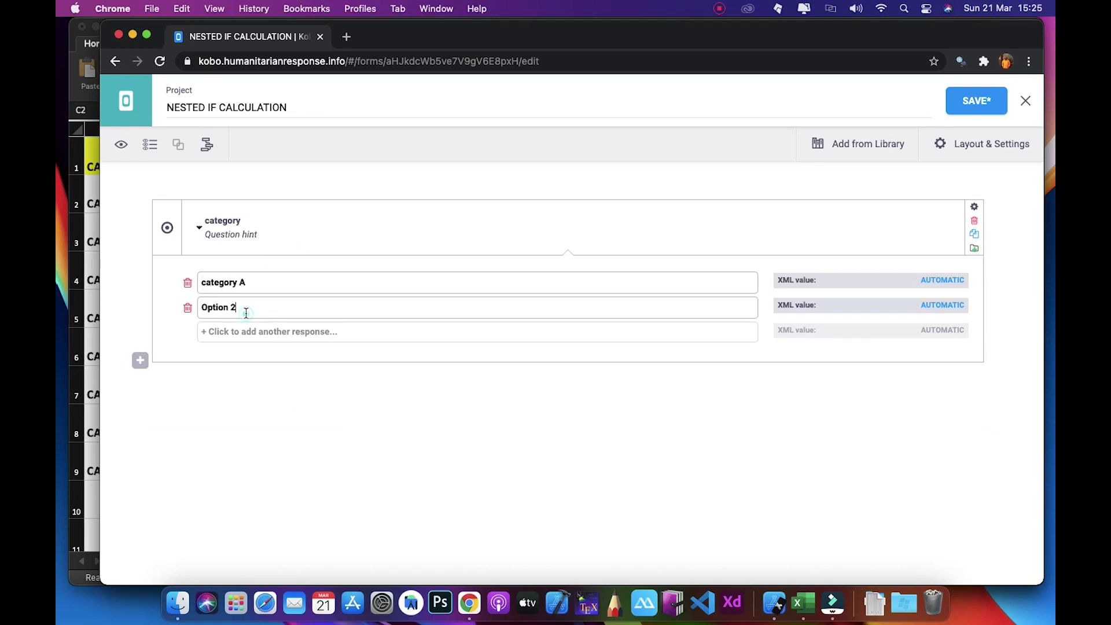
{"action": "key", "text": "BackSpace"}
{"action": "key", "text": "BackSpace"}
{"action": "type", "text": "category B"}
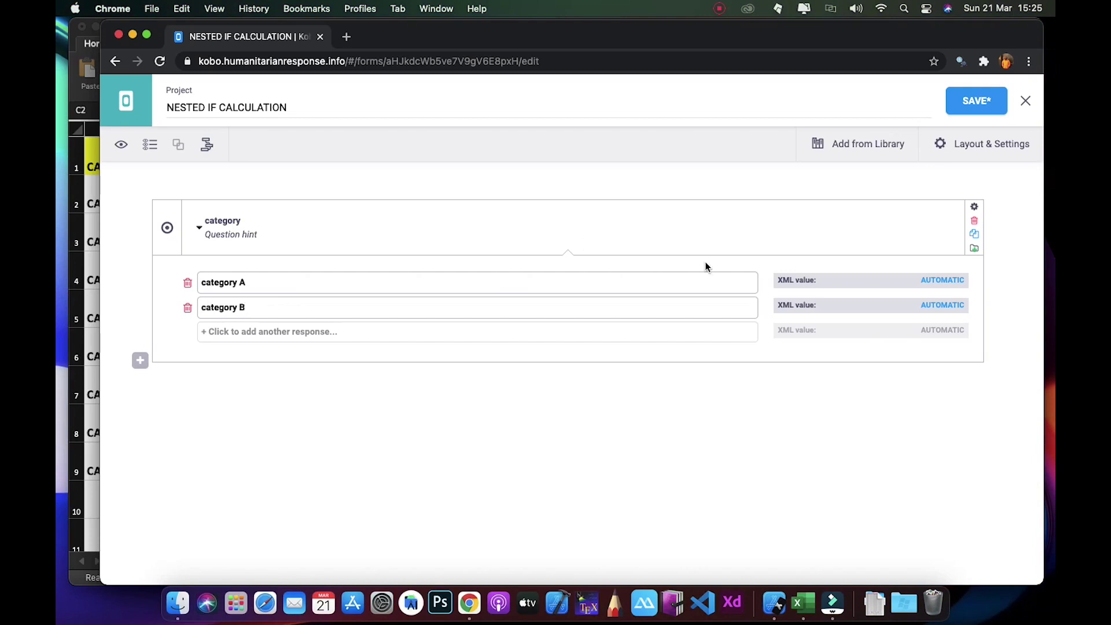
Set the XML value of category A to 1 and of category B to 2
{"action": "double_click", "coordinate": [939, 280]}
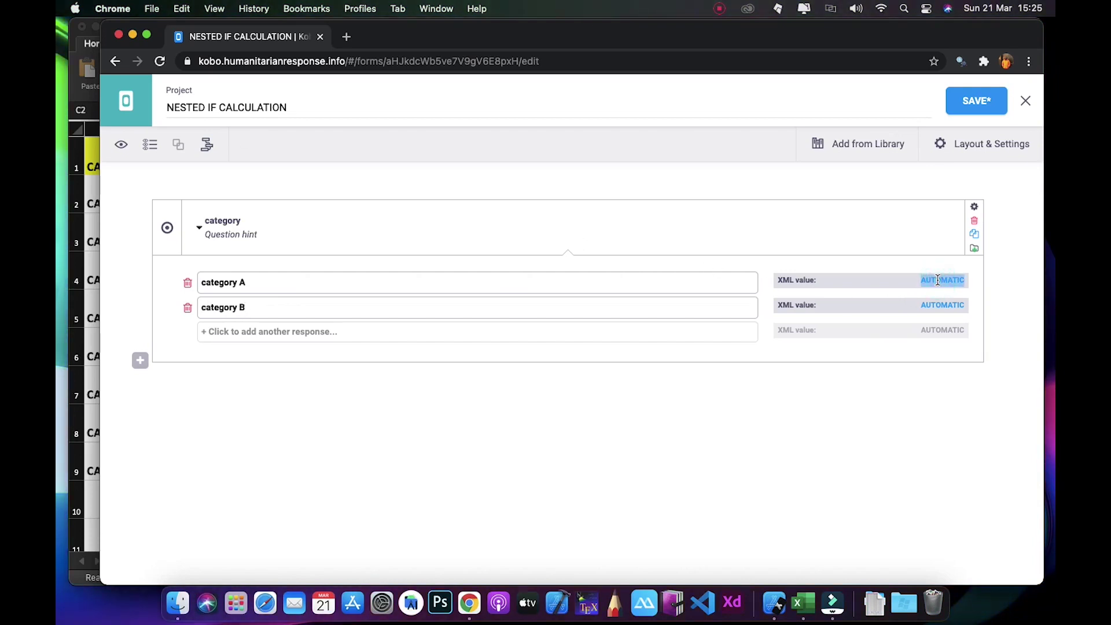
{"action": "type", "text": "11"}
{"action": "double_click", "coordinate": [938, 305]}
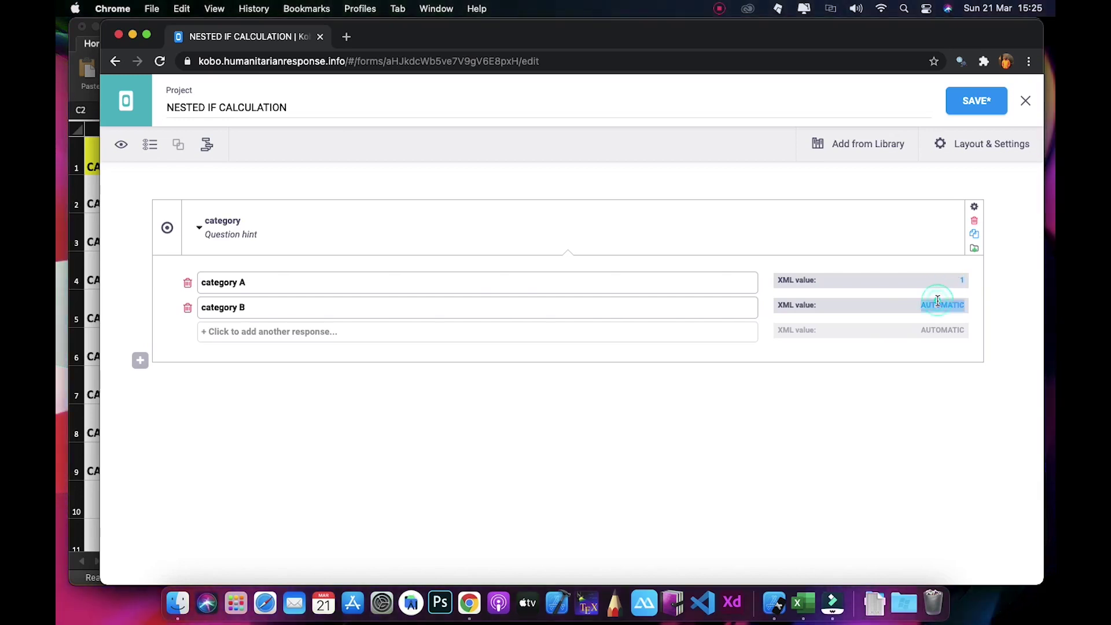
{"action": "type", "text": "2"}
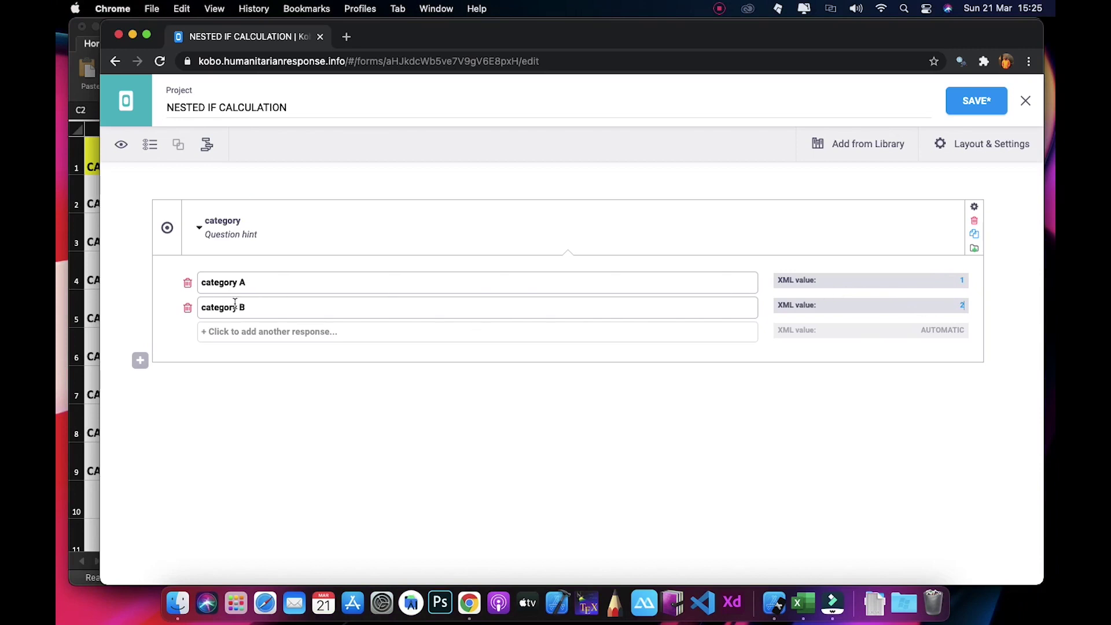
Set the data column name of the category question to q1
{"action": "left_click", "coordinate": [975, 206]}
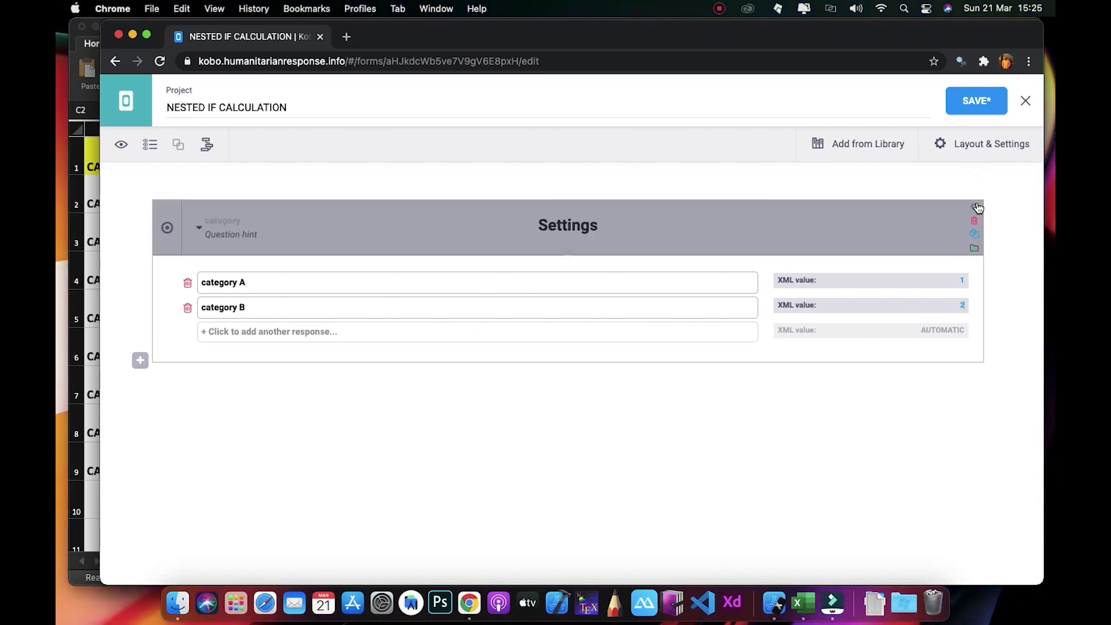
{"action": "left_click_drag", "start_coordinate": [606, 286], "coordinate": [515, 291]}
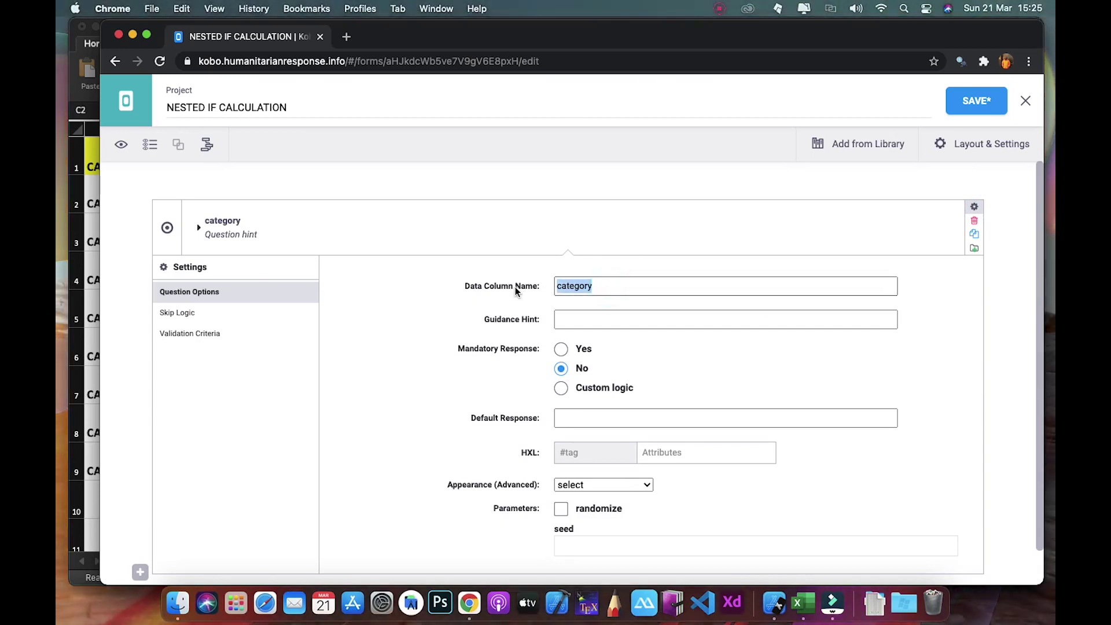
{"action": "type", "text": "q1"}
{"action": "left_click", "coordinate": [527, 272]}
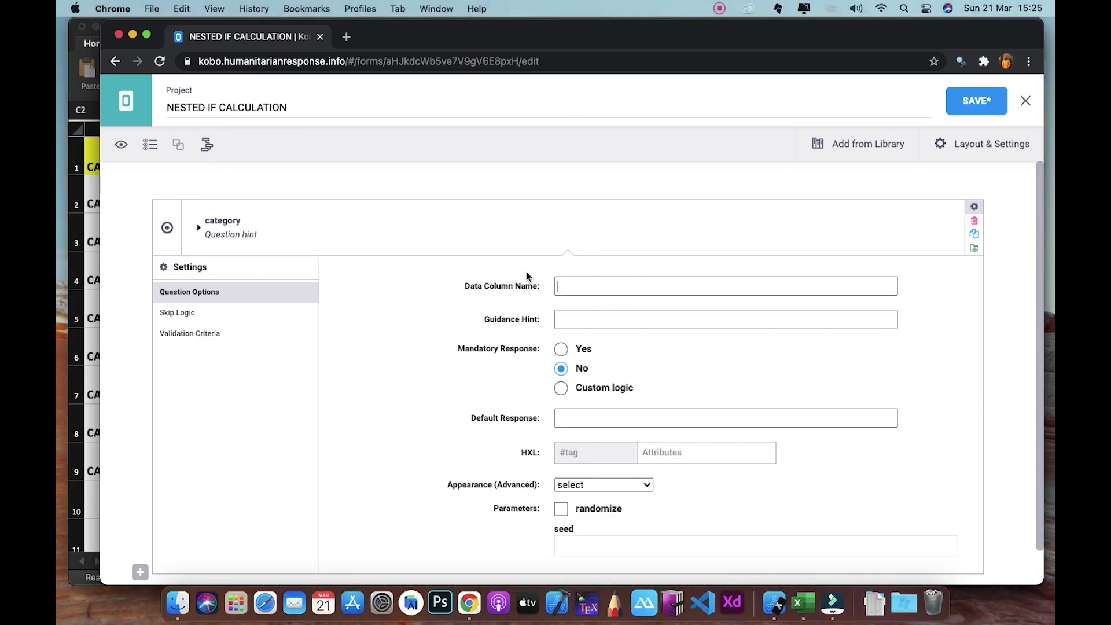
{"action": "type", "text": "Q1"}
{"action": "left_click", "coordinate": [975, 207]}
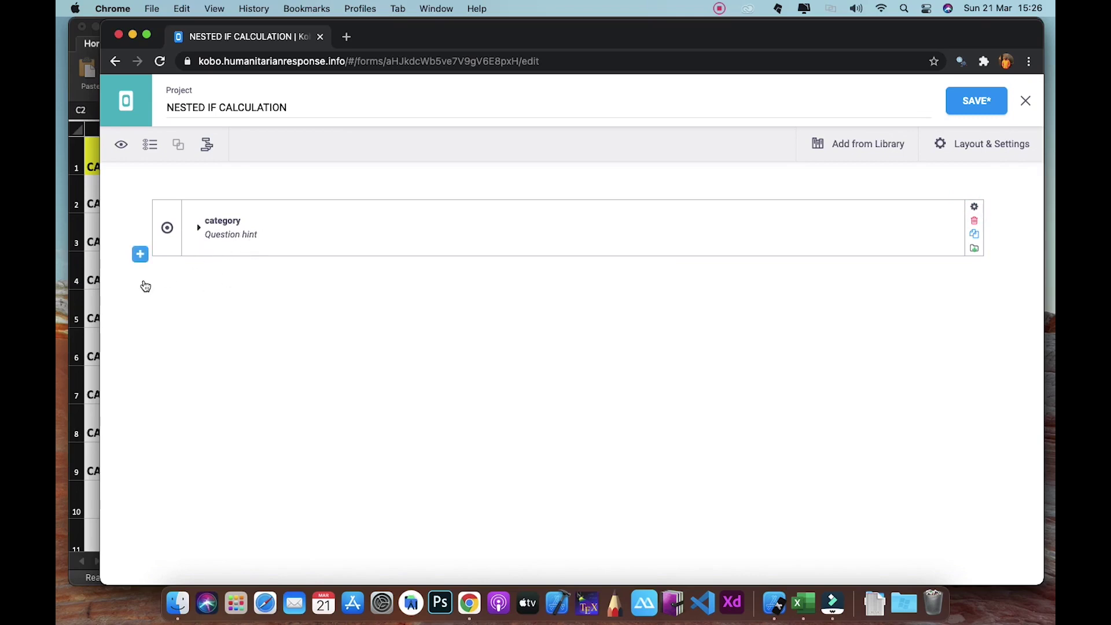
Check the column headings in the Excel table, and add a Number question labelled "score" below the category question
{"action": "left_click", "coordinate": [811, 610]}
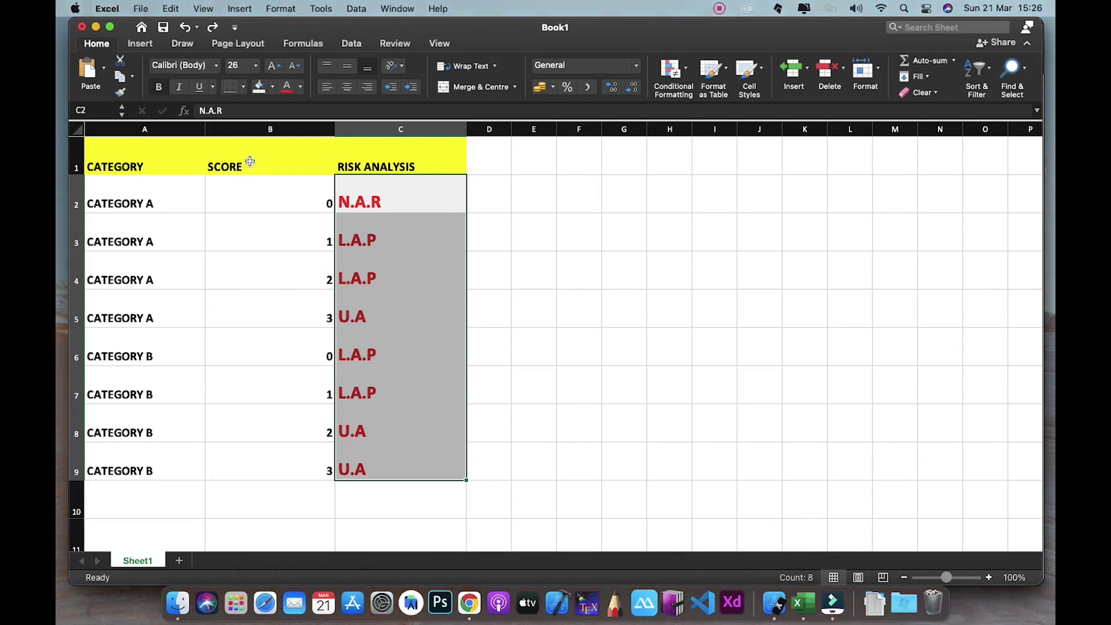
{"action": "left_click", "coordinate": [463, 593]}
{"action": "left_click", "coordinate": [148, 258]}
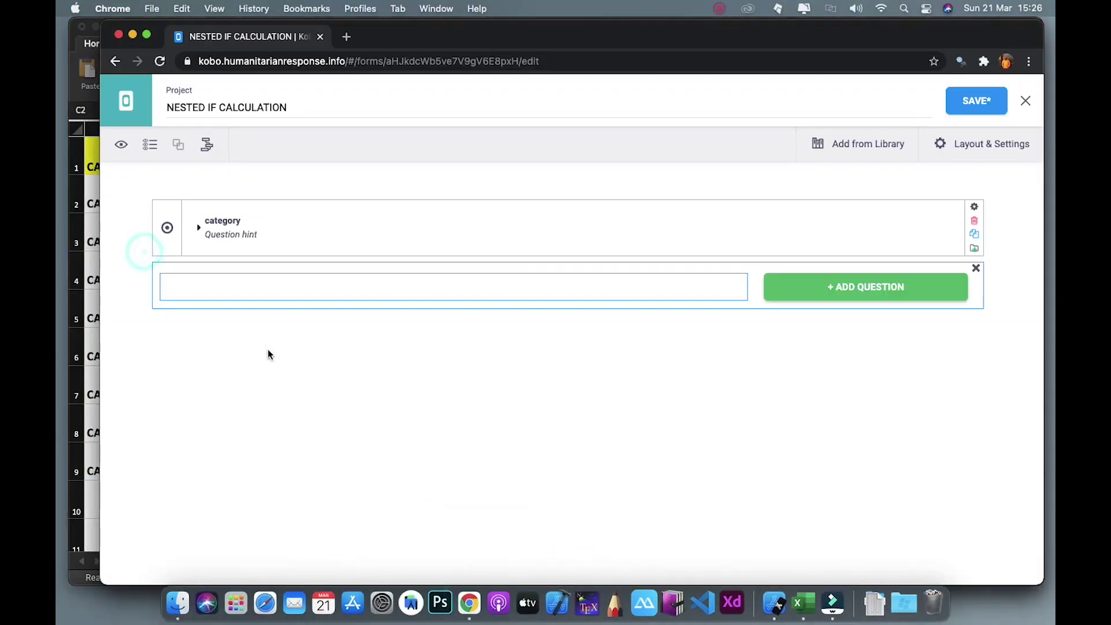
{"action": "type", "text": "score"}
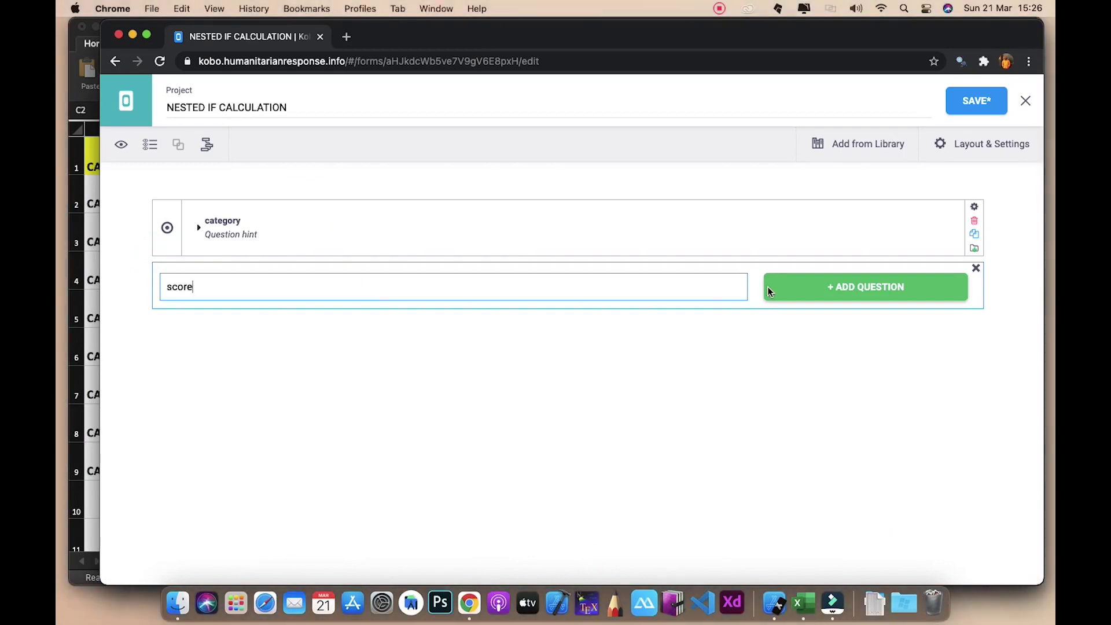
{"action": "left_click", "coordinate": [870, 286]}
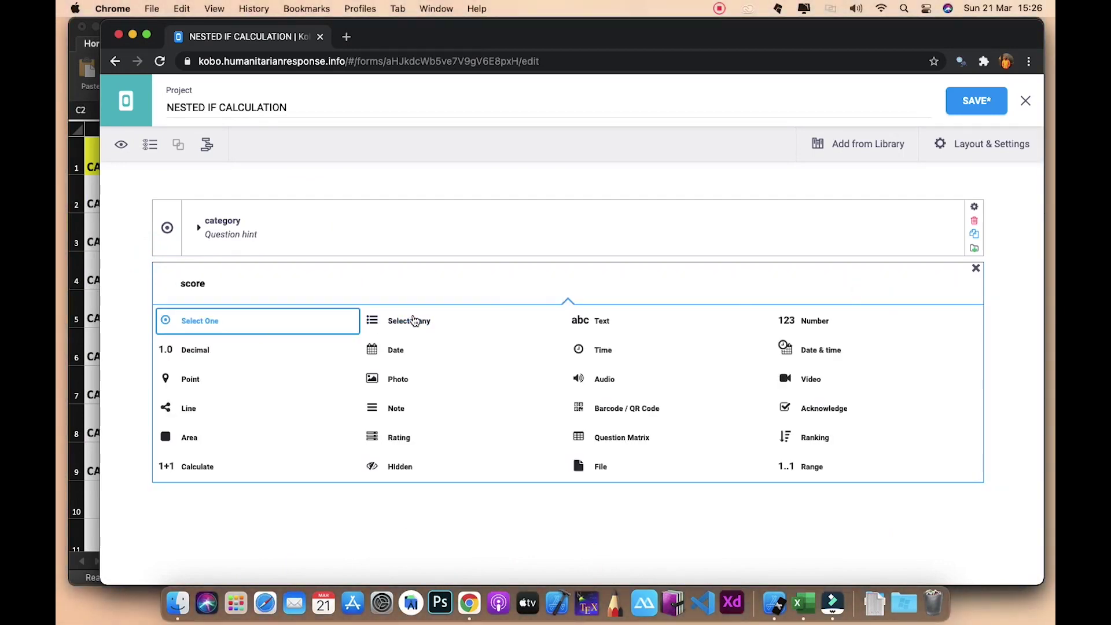
{"action": "left_click", "coordinate": [802, 327]}
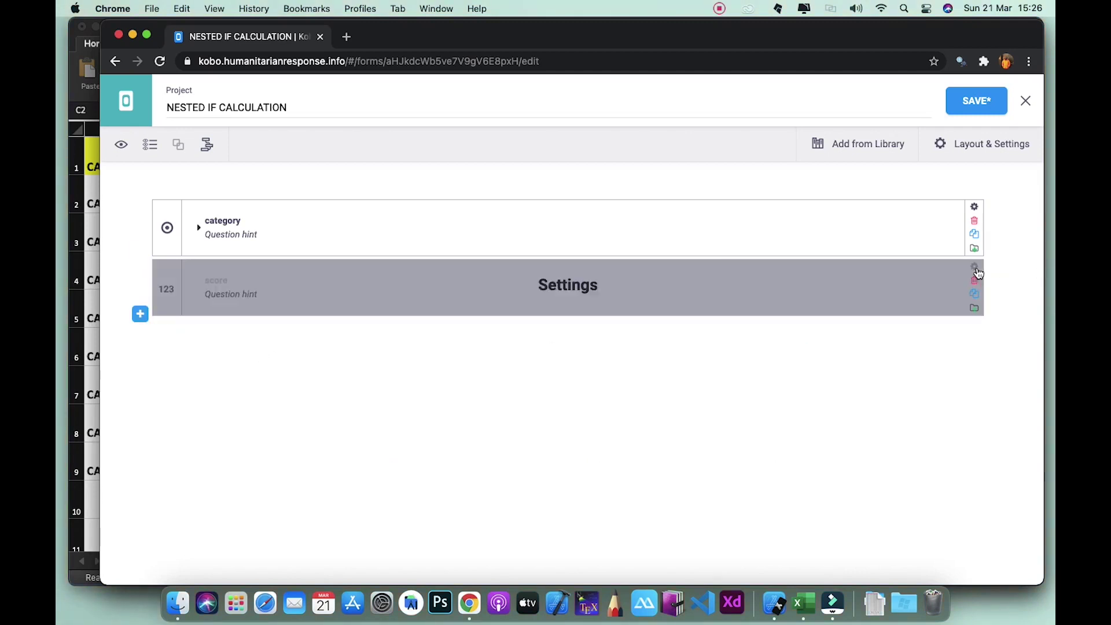
Check the score range in Excel and add a validation condition to the score question requiring a response less than or equal to 3
{"action": "left_click", "coordinate": [775, 579]}
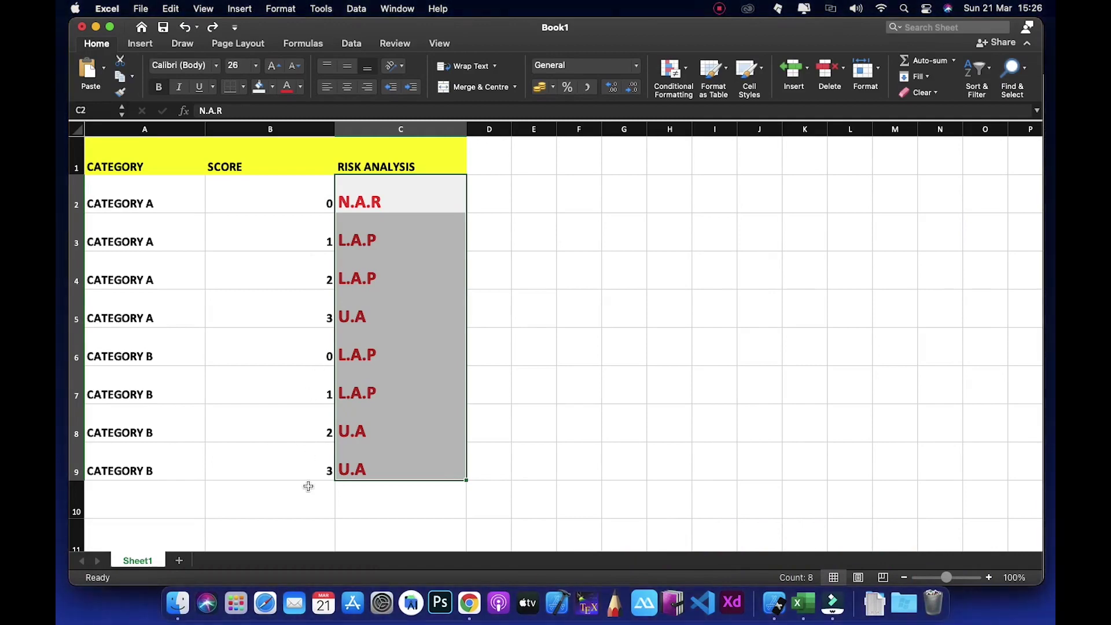
{"action": "left_click", "coordinate": [470, 602]}
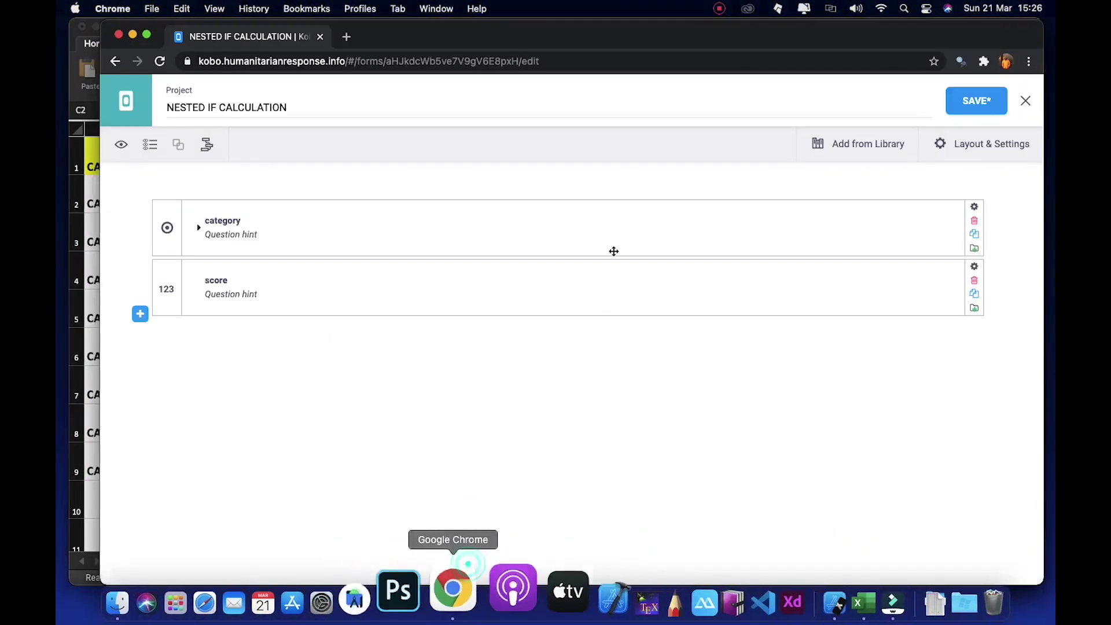
{"action": "left_click", "coordinate": [975, 266]}
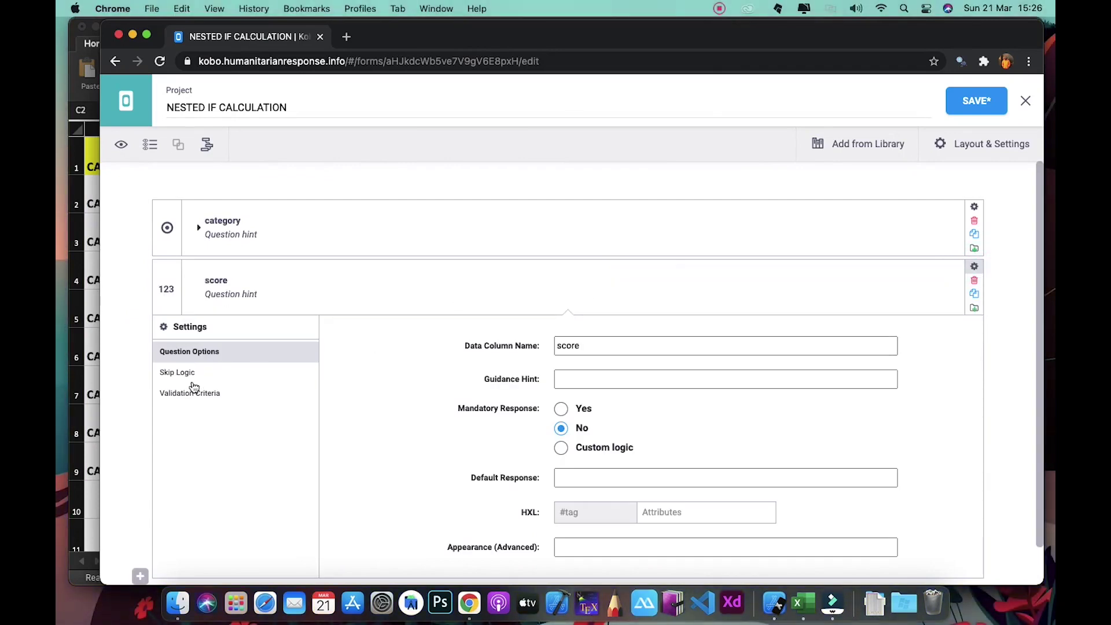
{"action": "left_click", "coordinate": [194, 394]}
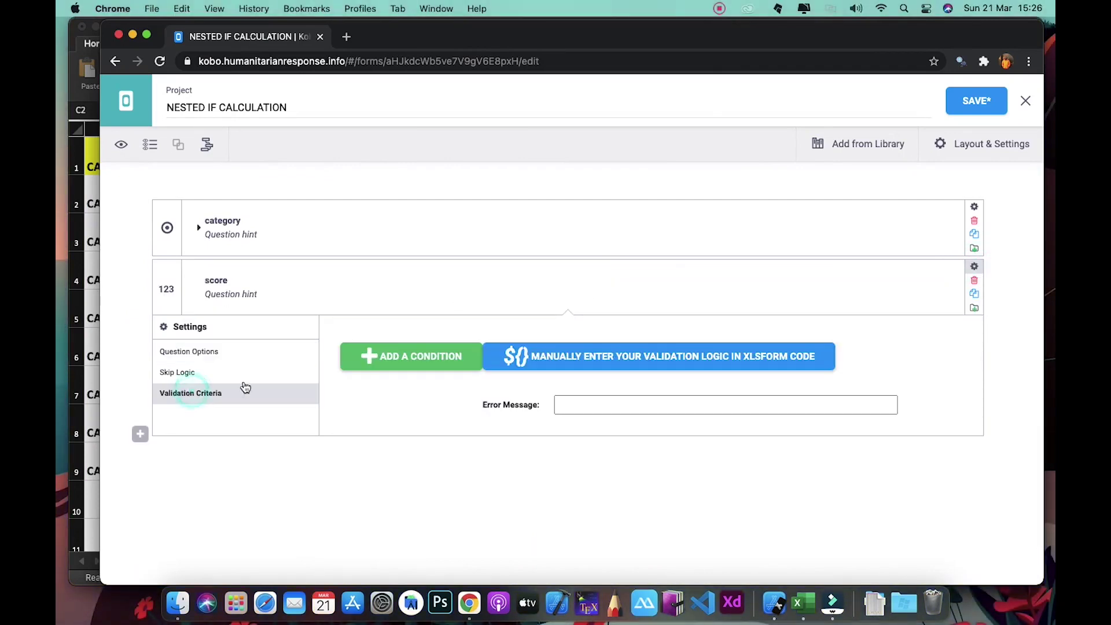
{"action": "left_click", "coordinate": [394, 362]}
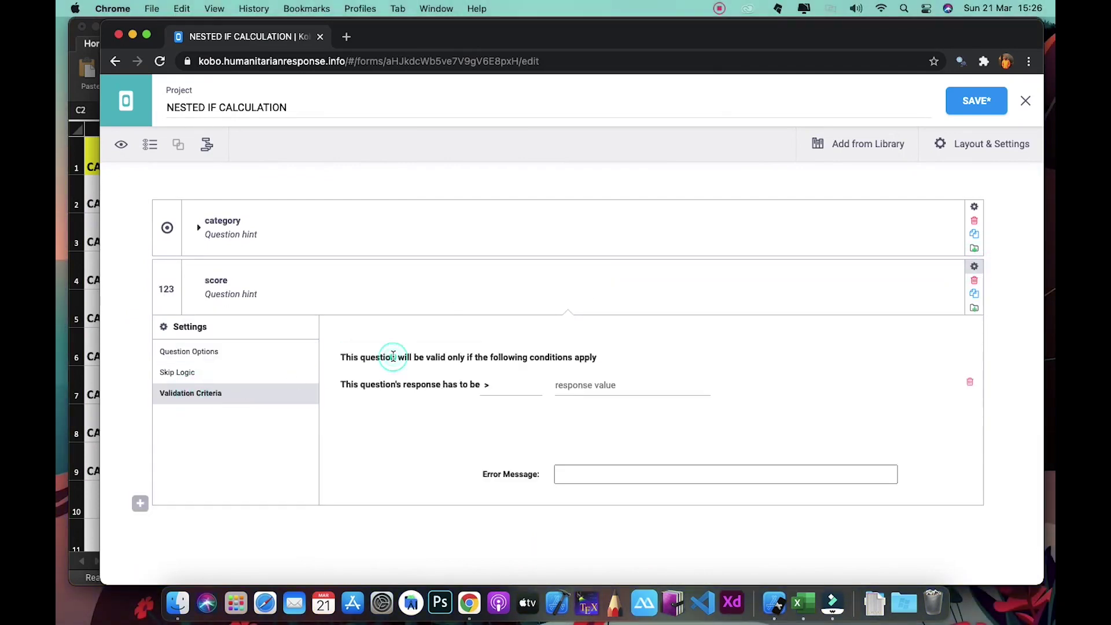
{"action": "left_click", "coordinate": [507, 386]}
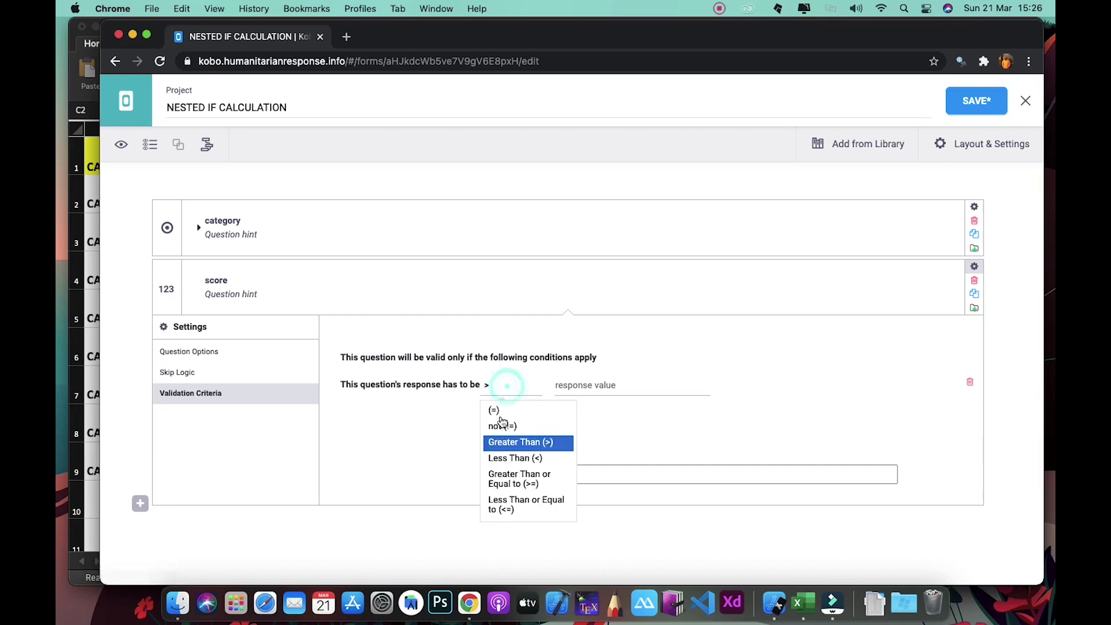
{"action": "left_click", "coordinate": [497, 505]}
{"action": "left_click", "coordinate": [590, 387]}
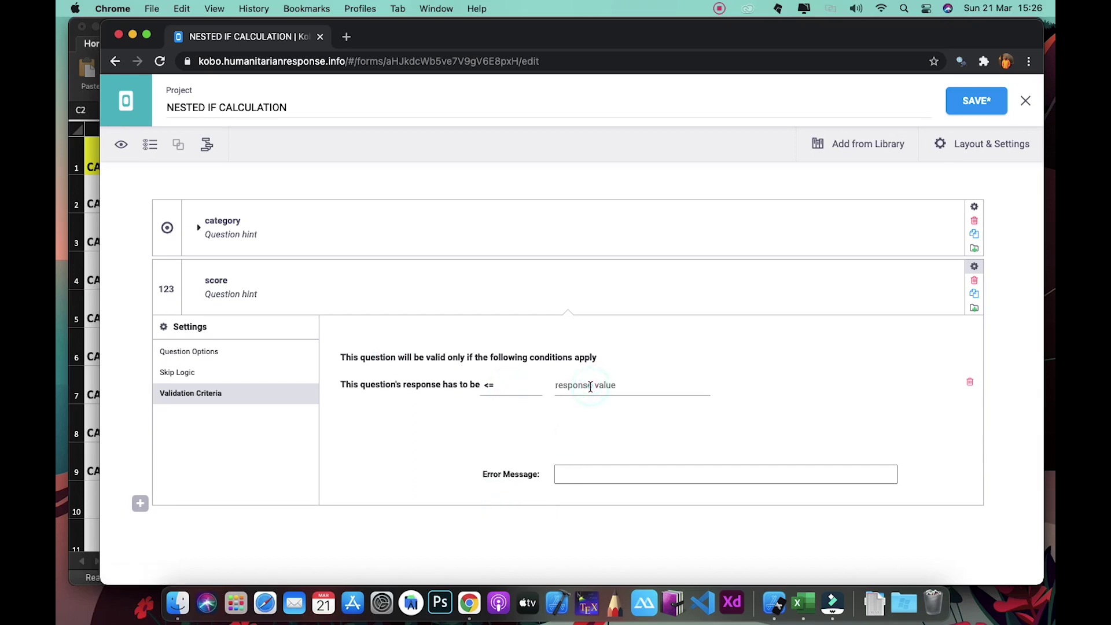
{"action": "type", "text": "3"}
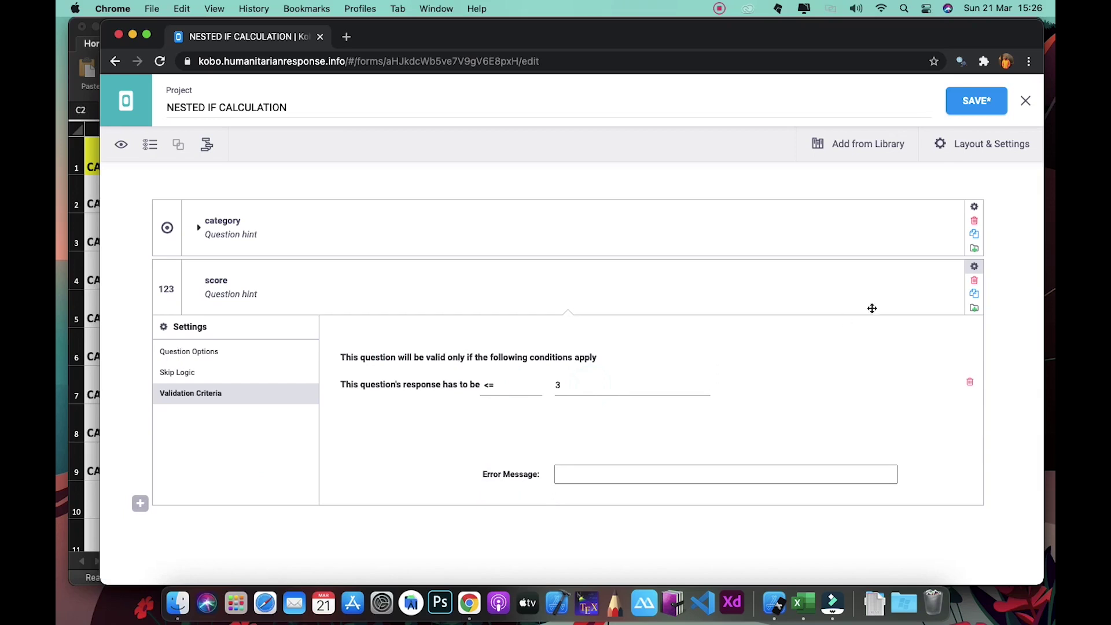
{"action": "left_click", "coordinate": [975, 267]}
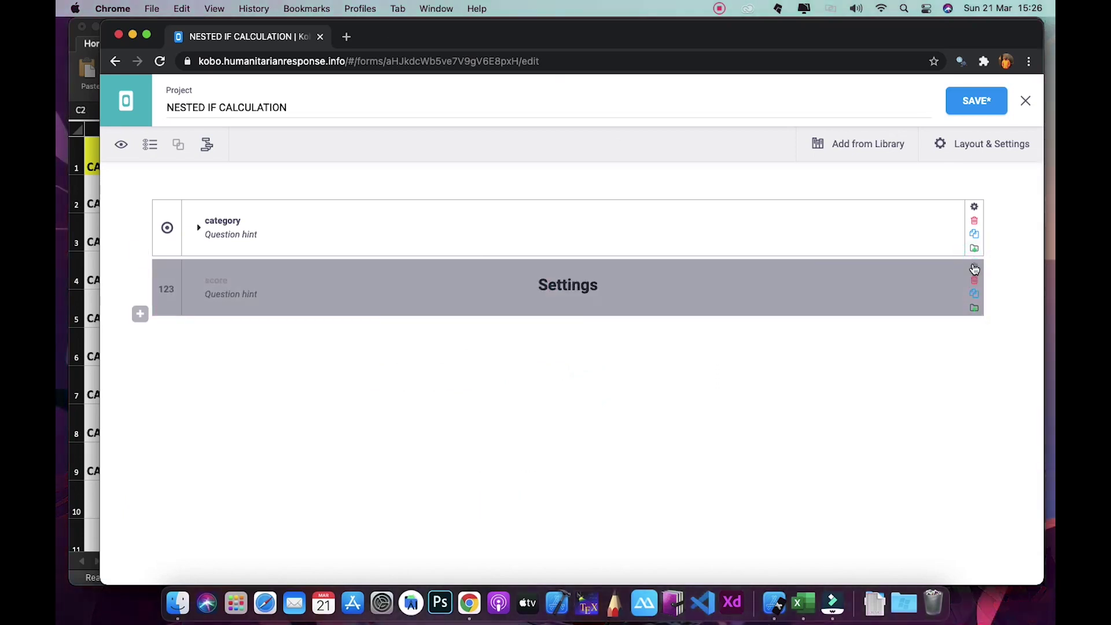
Set the data column name of the score question to q2
{"action": "left_click", "coordinate": [975, 266]}
{"action": "double_click", "coordinate": [588, 346]}
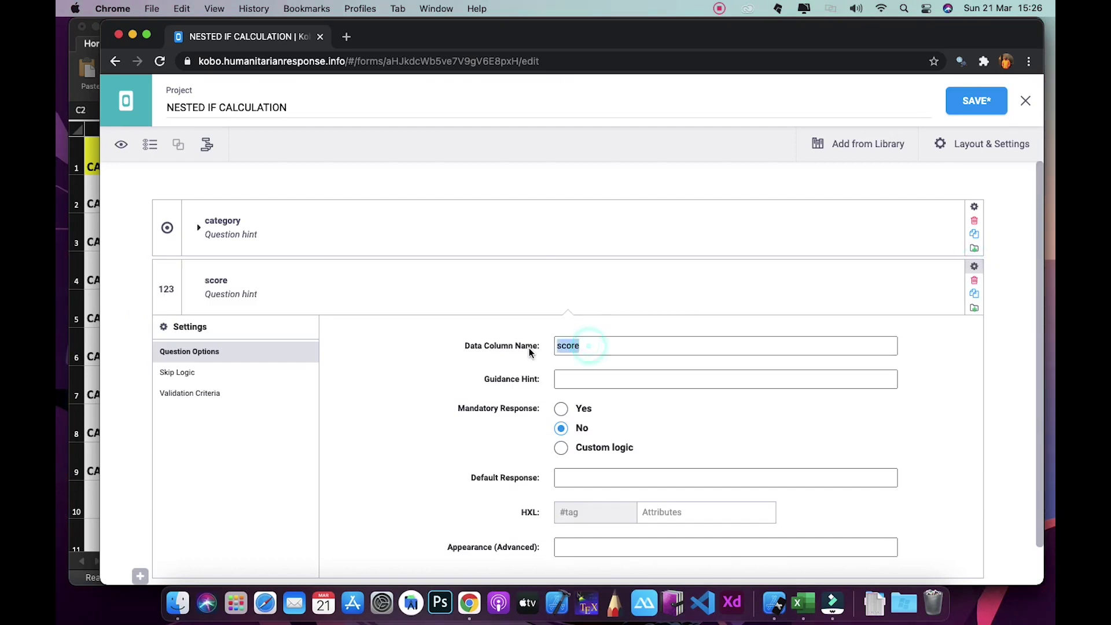
{"action": "type", "text": "q2"}
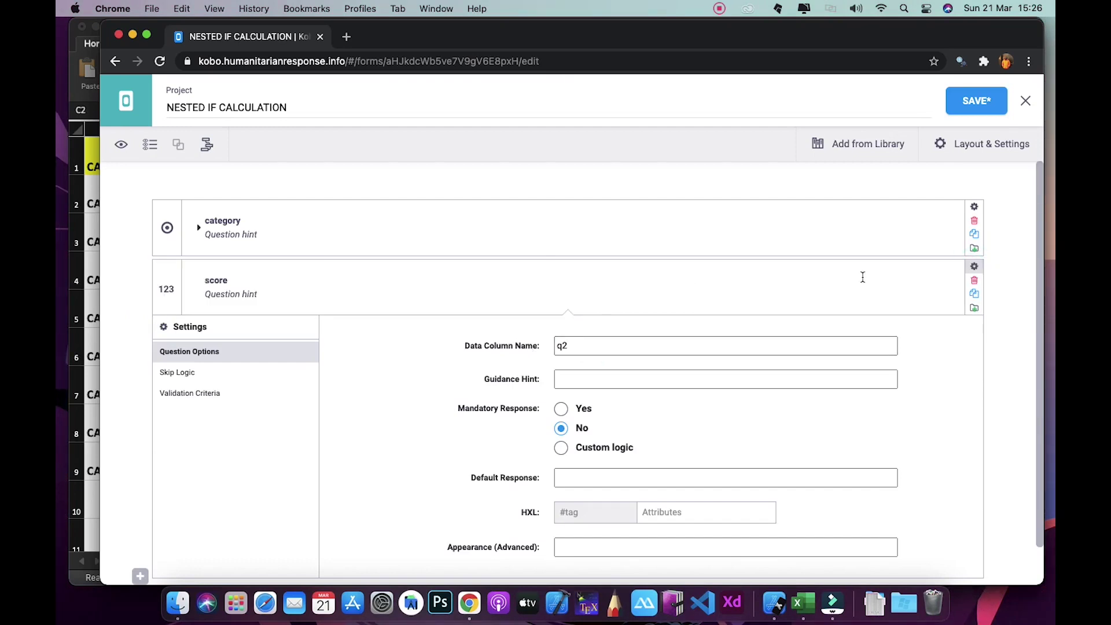
{"action": "left_click", "coordinate": [981, 267]}
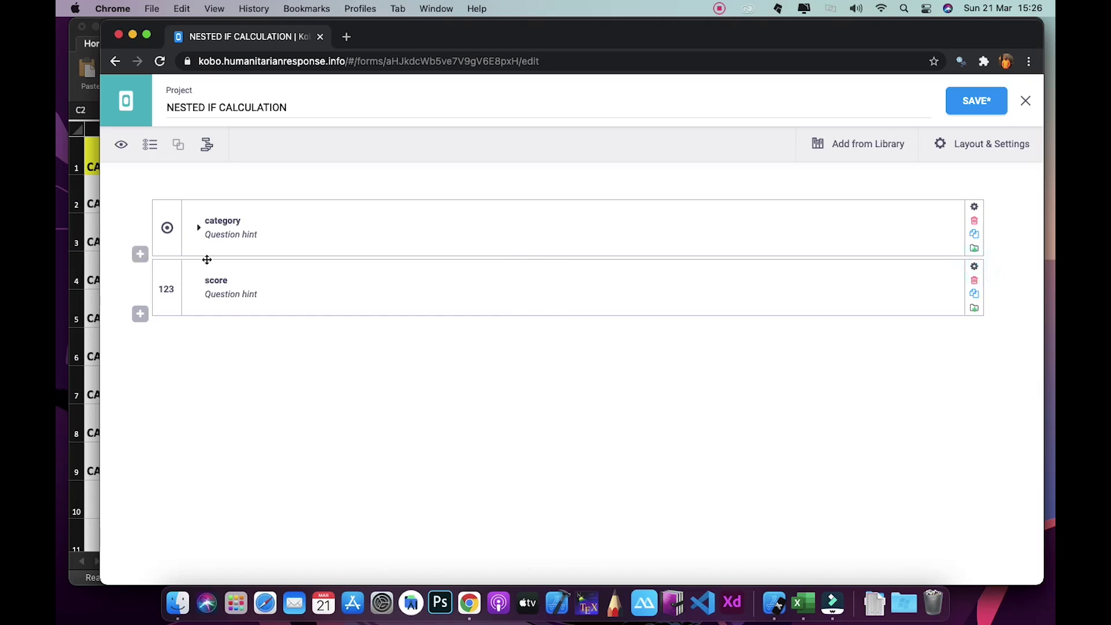
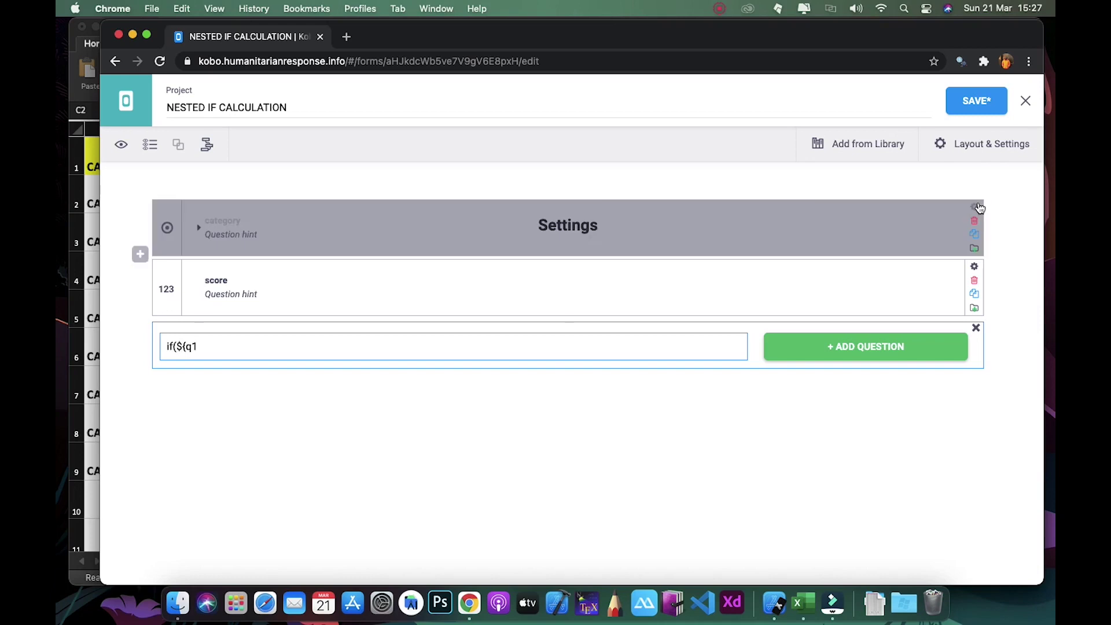
Check the category question's column name and XML values, and extend the new question's expression to if(${q1}=1 and ${q2}=0
{"action": "left_click", "coordinate": [974, 207]}
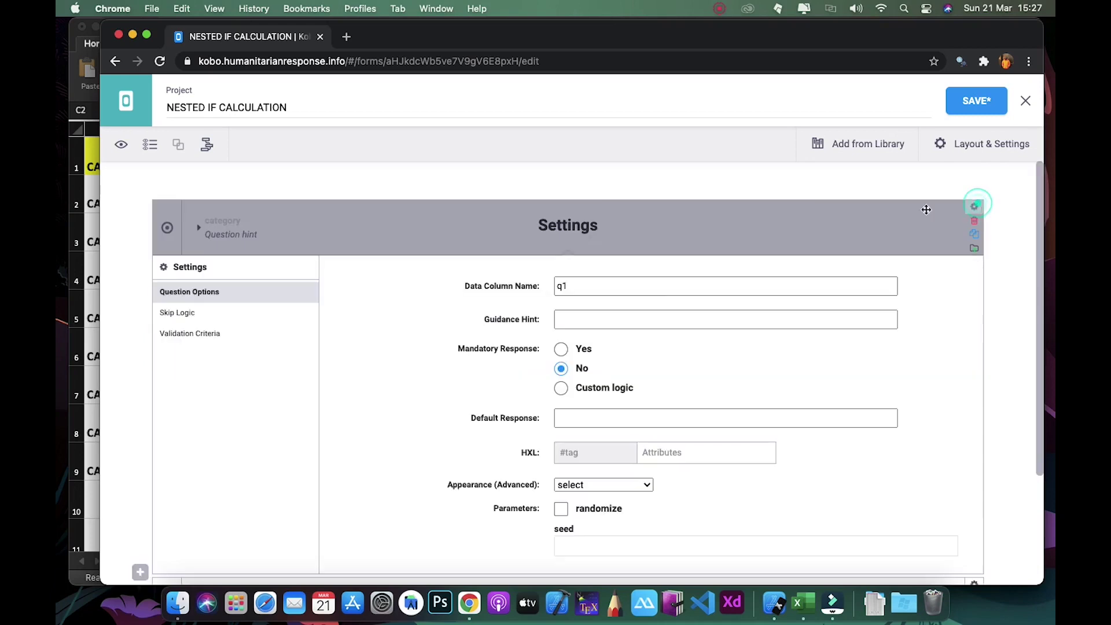
{"action": "left_click", "coordinate": [975, 206]}
{"action": "left_click", "coordinate": [200, 228]}
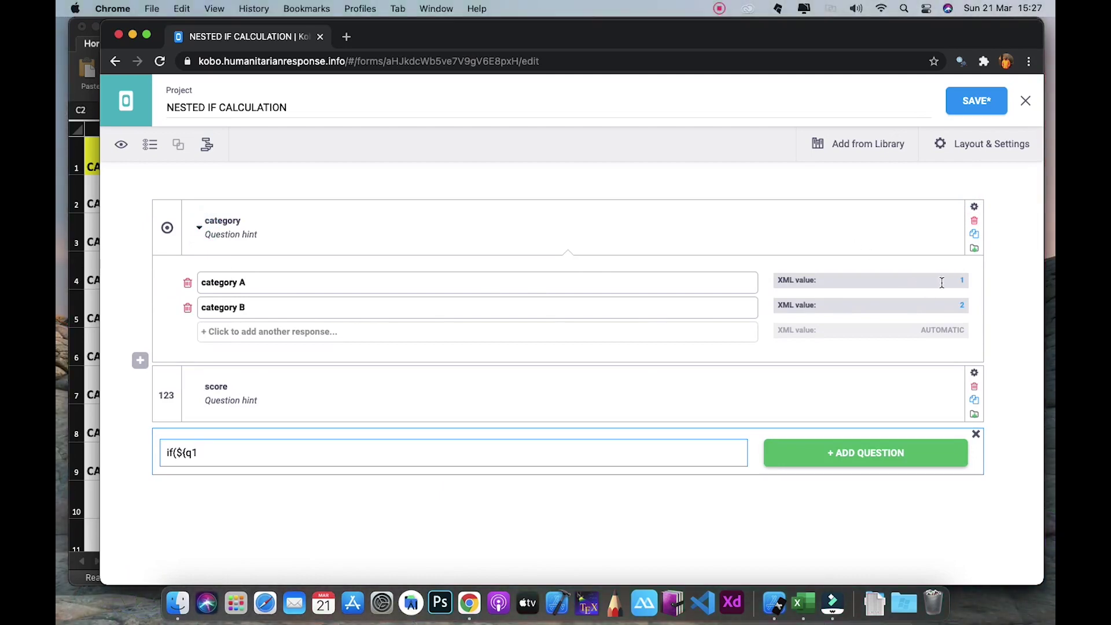
{"action": "left_click", "coordinate": [975, 208]}
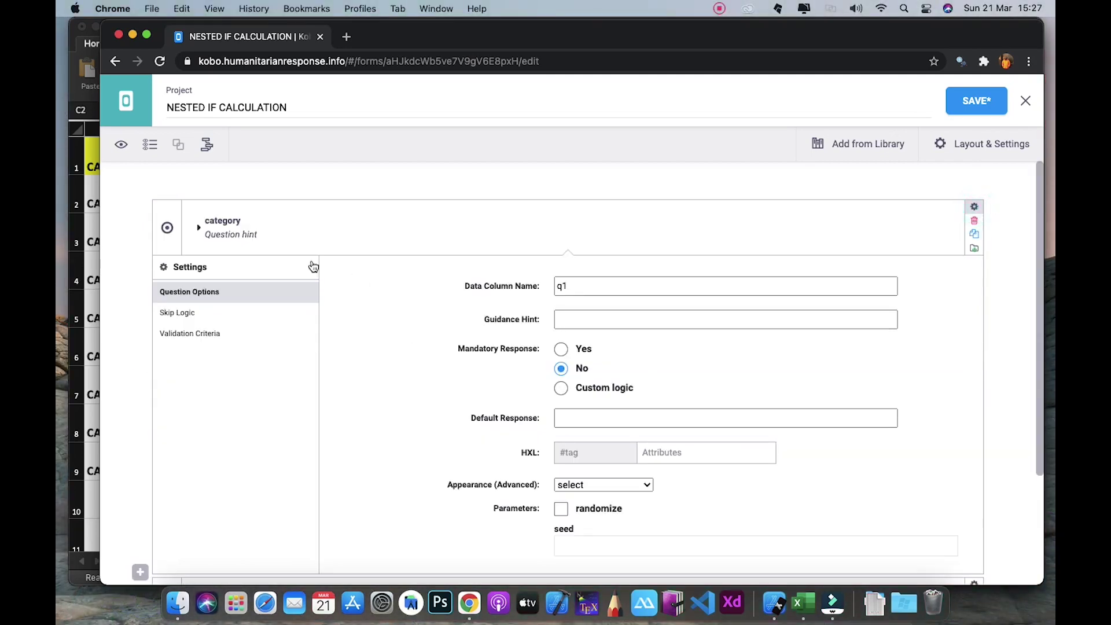
{"action": "left_click", "coordinate": [975, 207]}
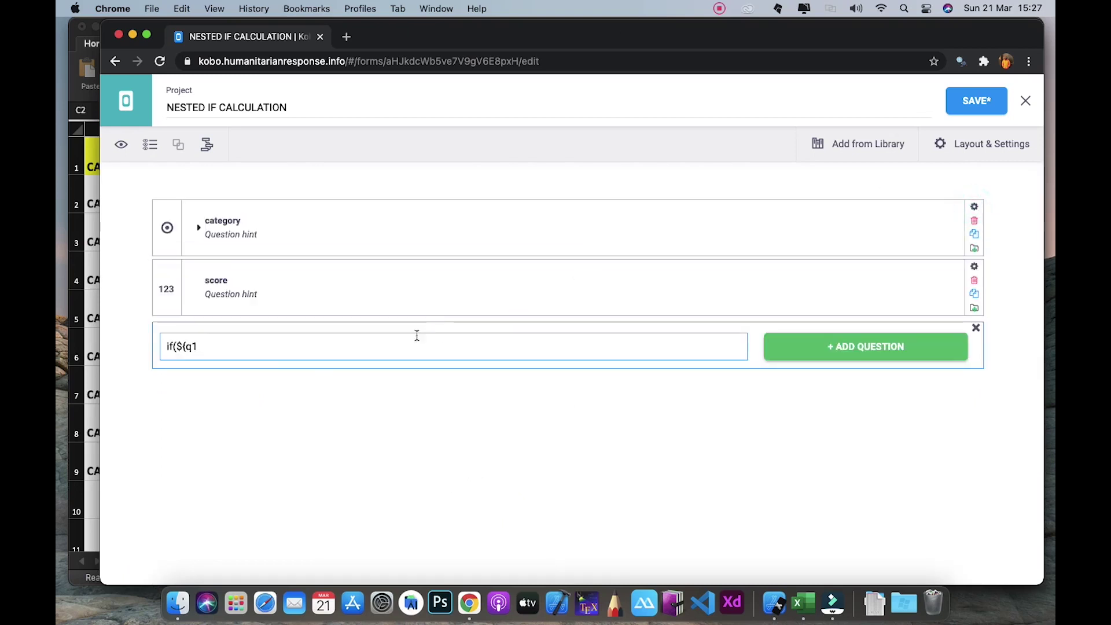
{"action": "left_click", "coordinate": [219, 339]}
{"action": "type", "text": "}=1 and "}
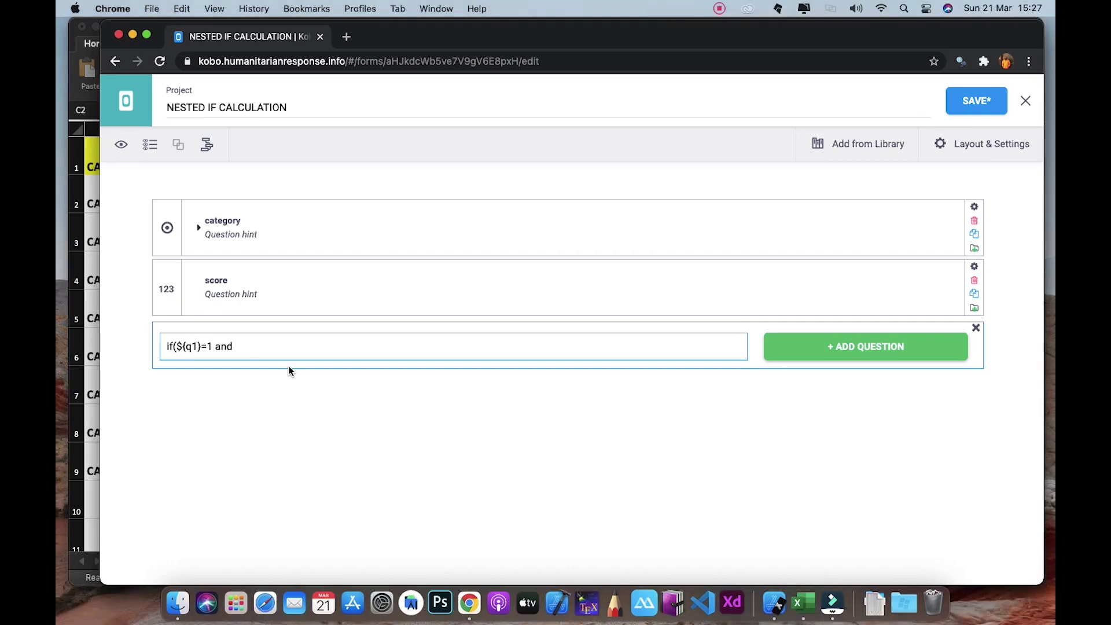
{"action": "type", "text": "${q2}=0"}
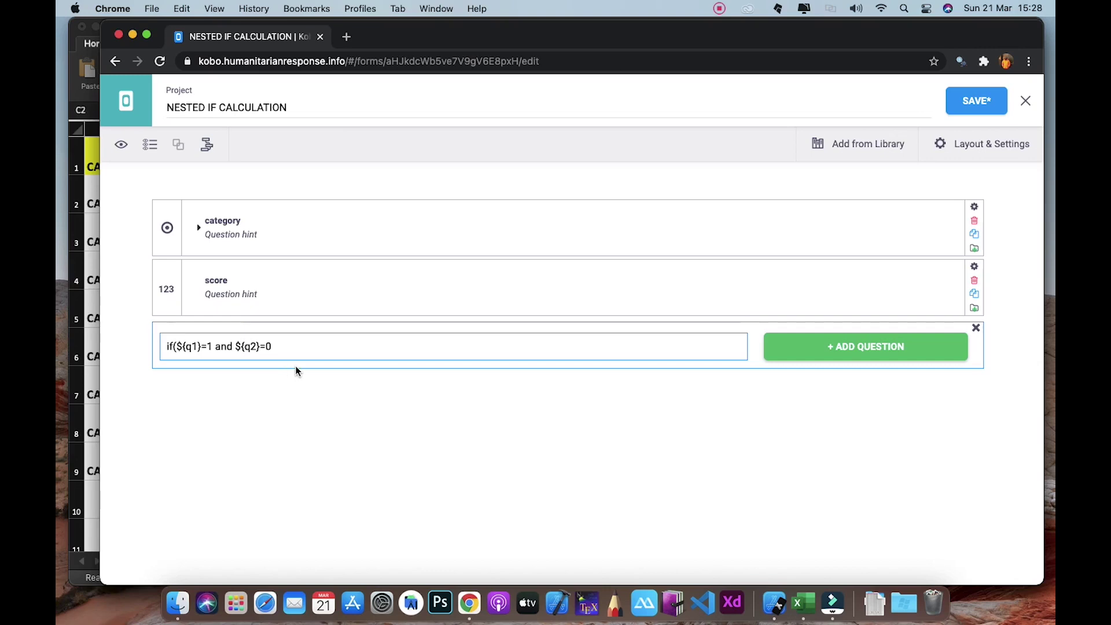
Look up the risk analysis for category A with score 0 in Excel, and append "N.A.R" as the condition's result in the form expression
{"action": "left_click", "coordinate": [805, 592]}
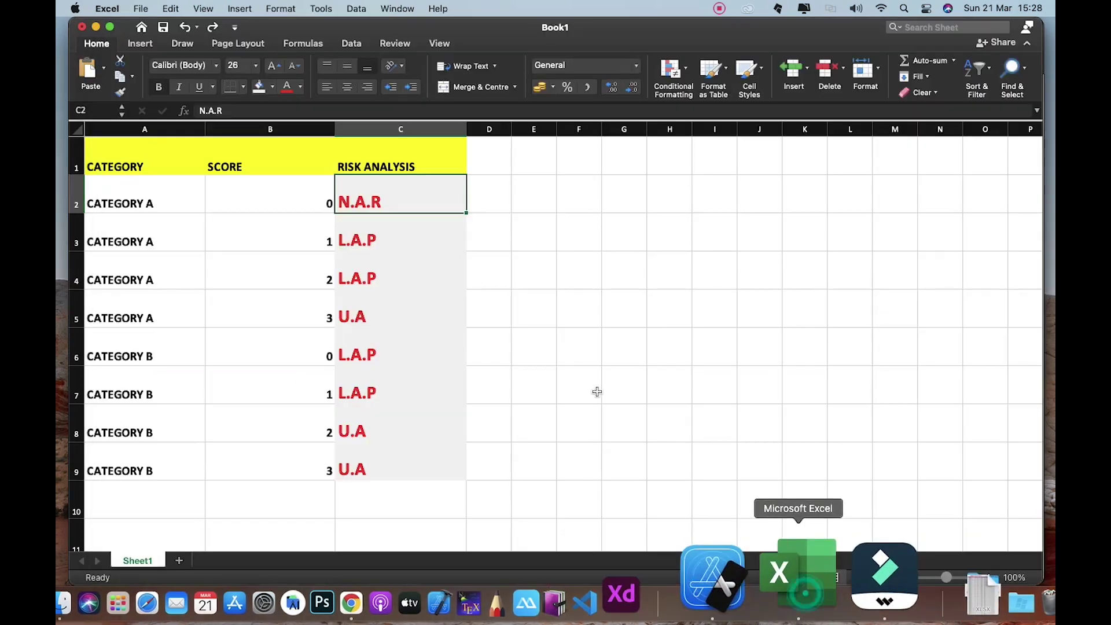
{"action": "left_click", "coordinate": [270, 206]}
{"action": "left_click", "coordinate": [151, 202]}
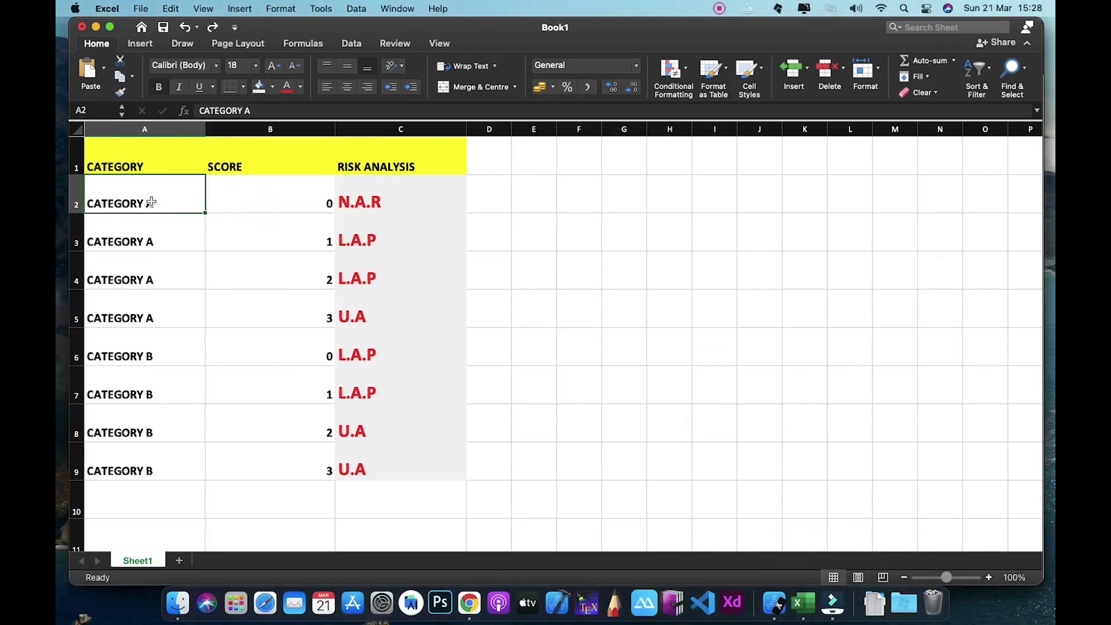
{"action": "left_click", "coordinate": [151, 202]}
{"action": "left_click", "coordinate": [241, 201]}
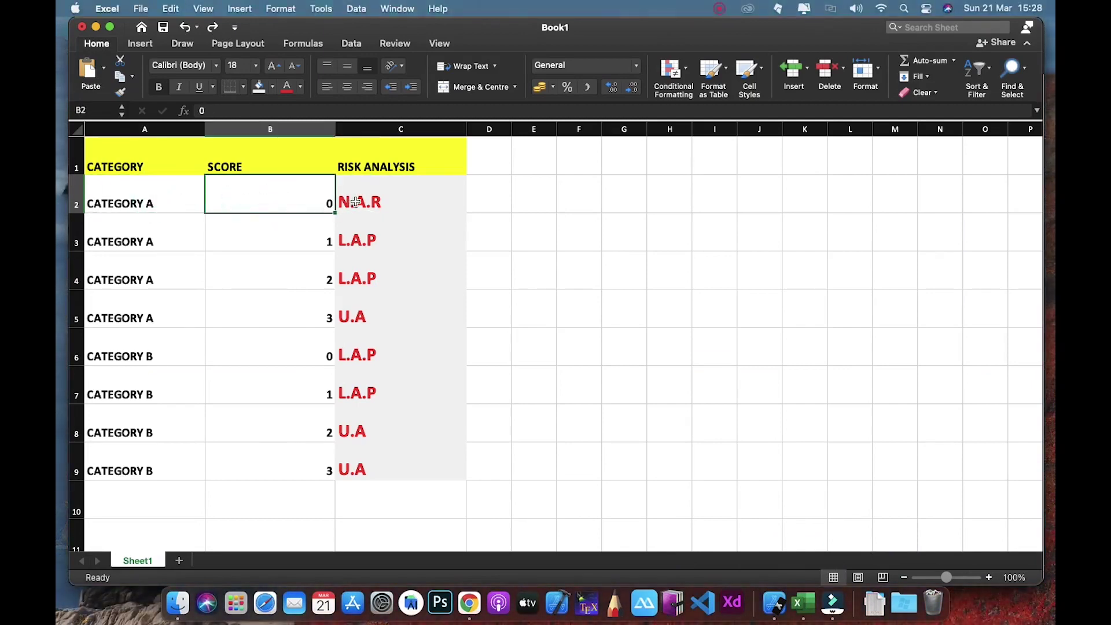
{"action": "key", "text": "Right"}
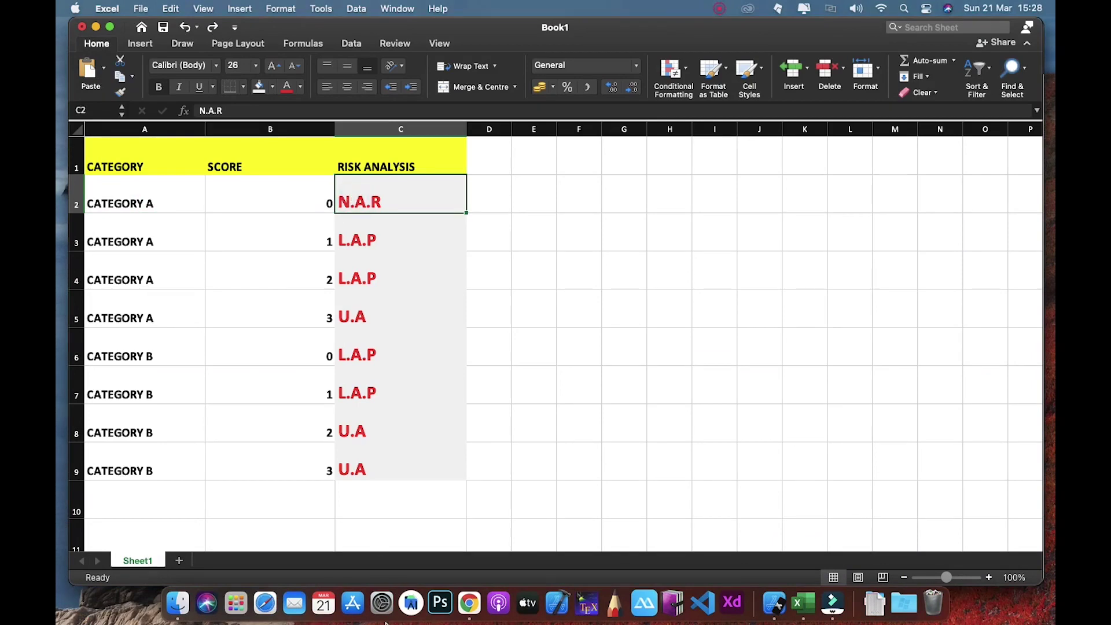
{"action": "left_click", "coordinate": [470, 597]}
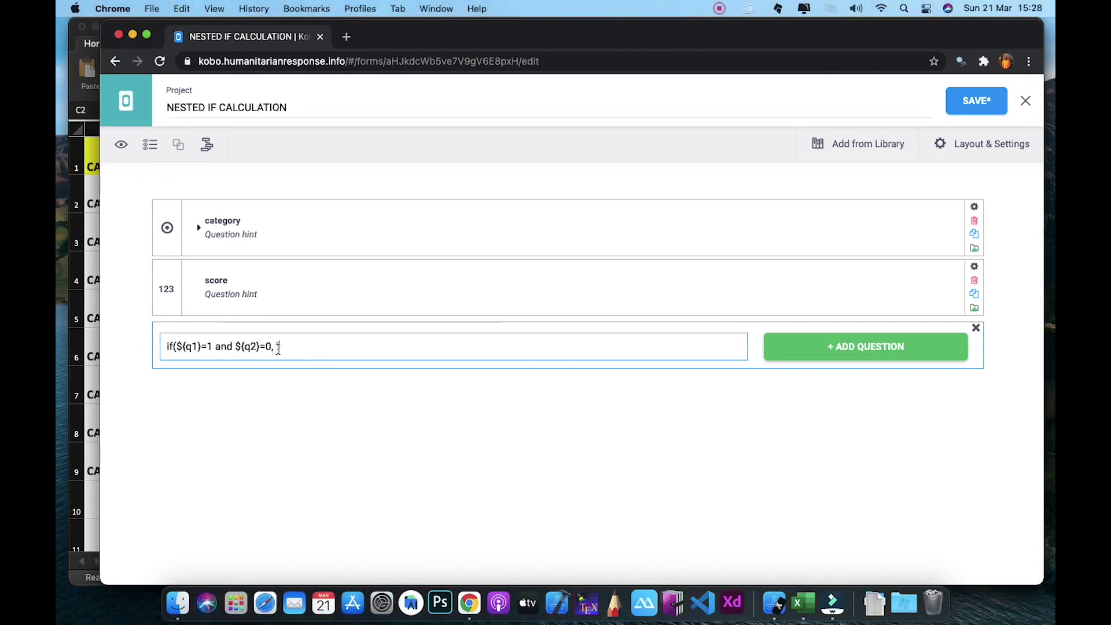
{"action": "type", "text": "N.A.R\""}
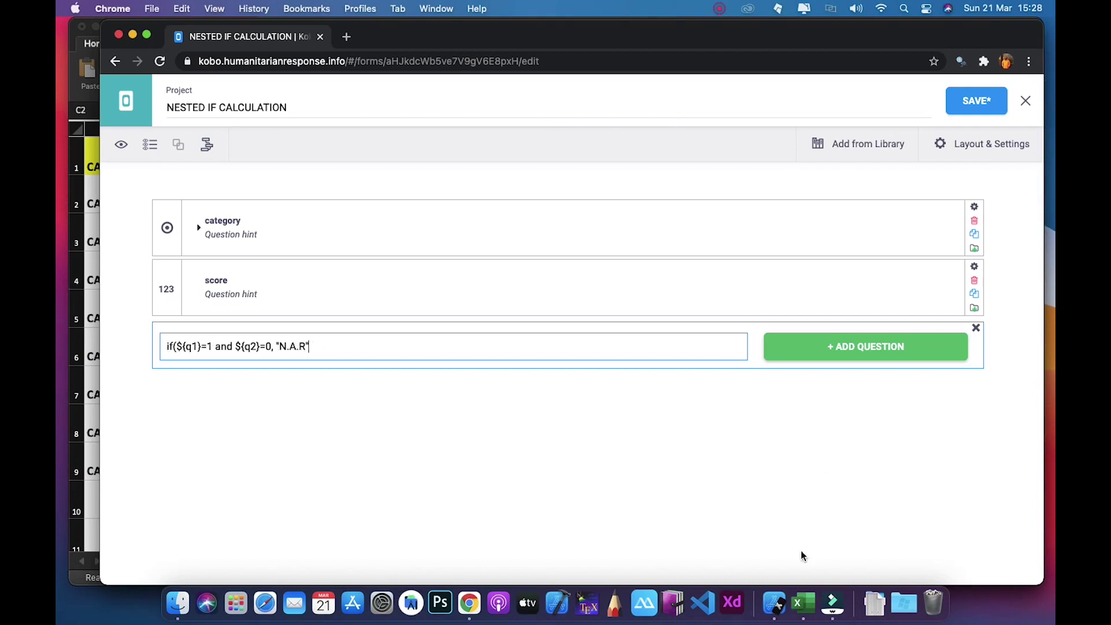
Check the category A rows in Excel, and start a nested condition after "N.A.R" in the form expression with if(${q1, ignoring the non-responsive applications alert
{"action": "left_click", "coordinate": [798, 593]}
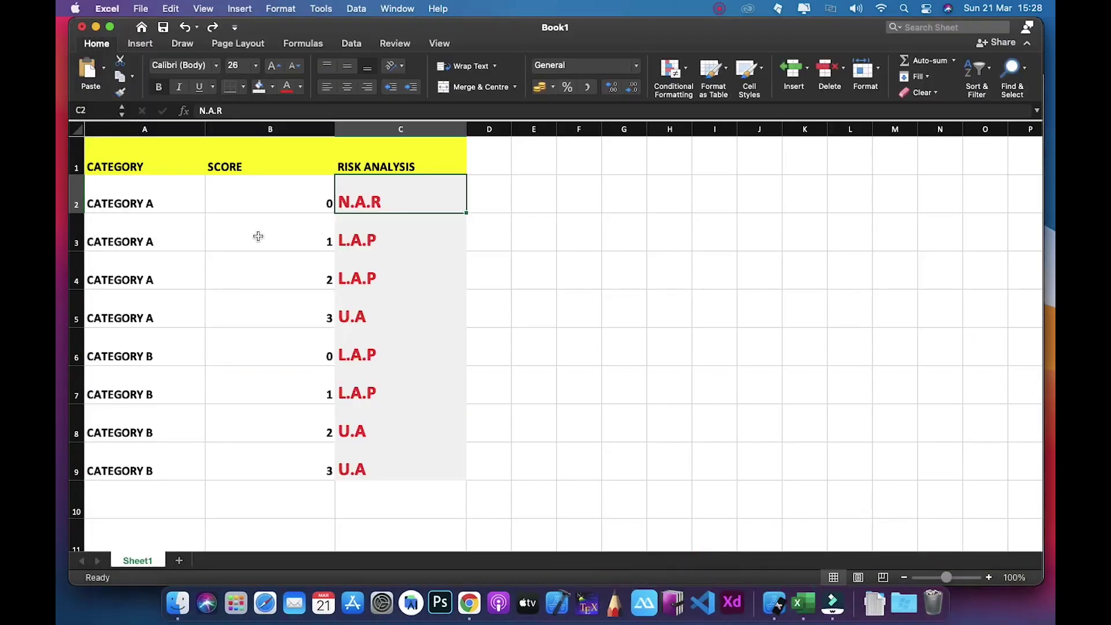
{"action": "left_click", "coordinate": [466, 596]}
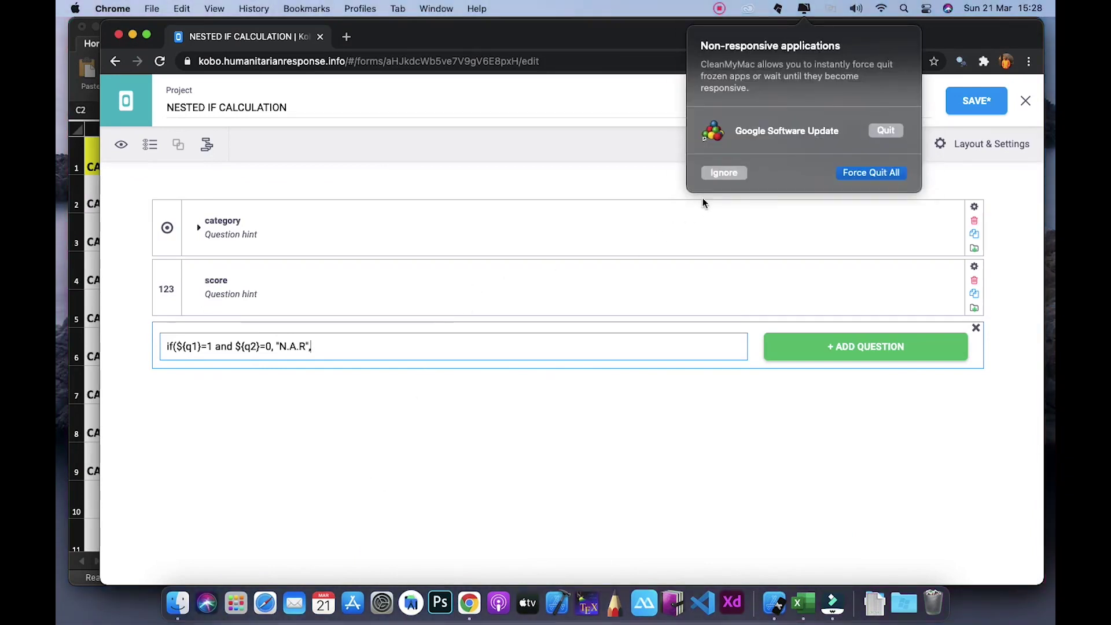
{"action": "left_click", "coordinate": [724, 173]}
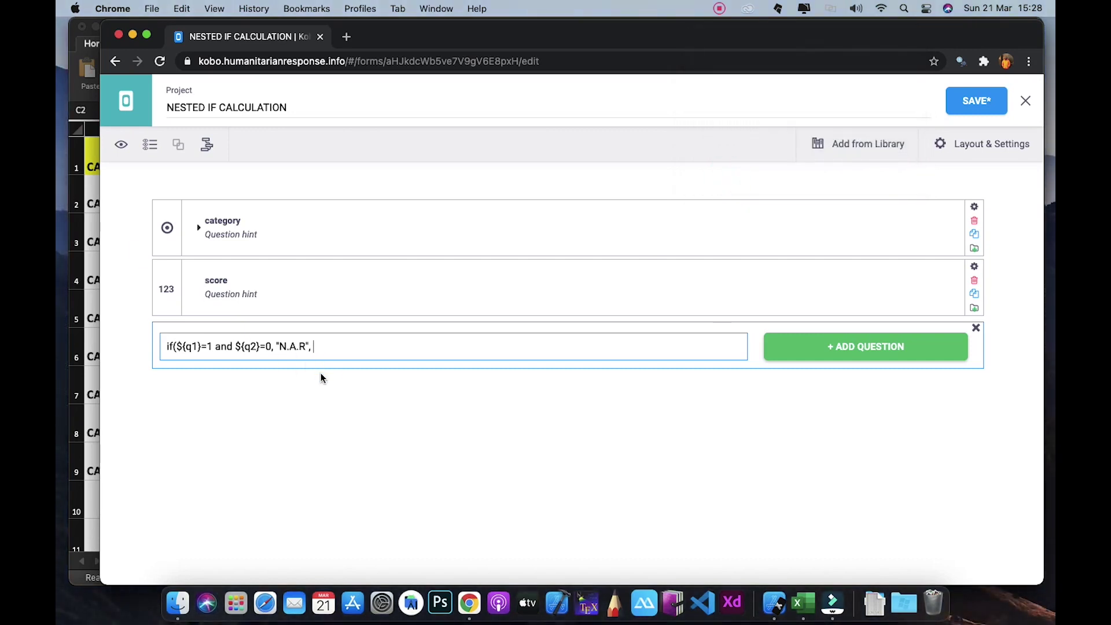
{"action": "type", "text": "if"}
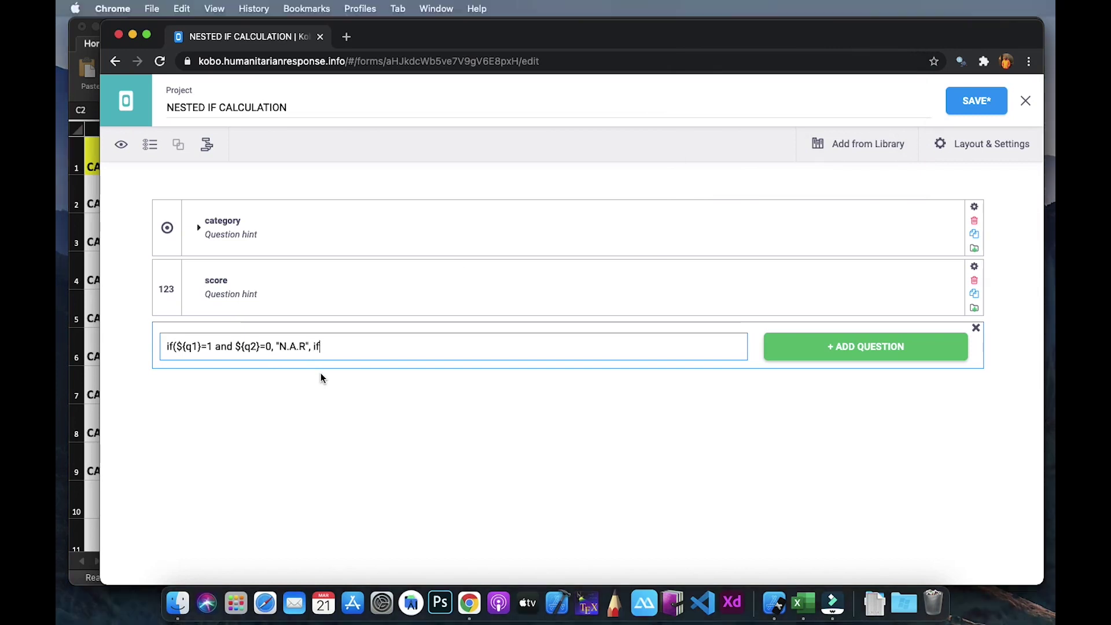
{"action": "type", "text": "("}
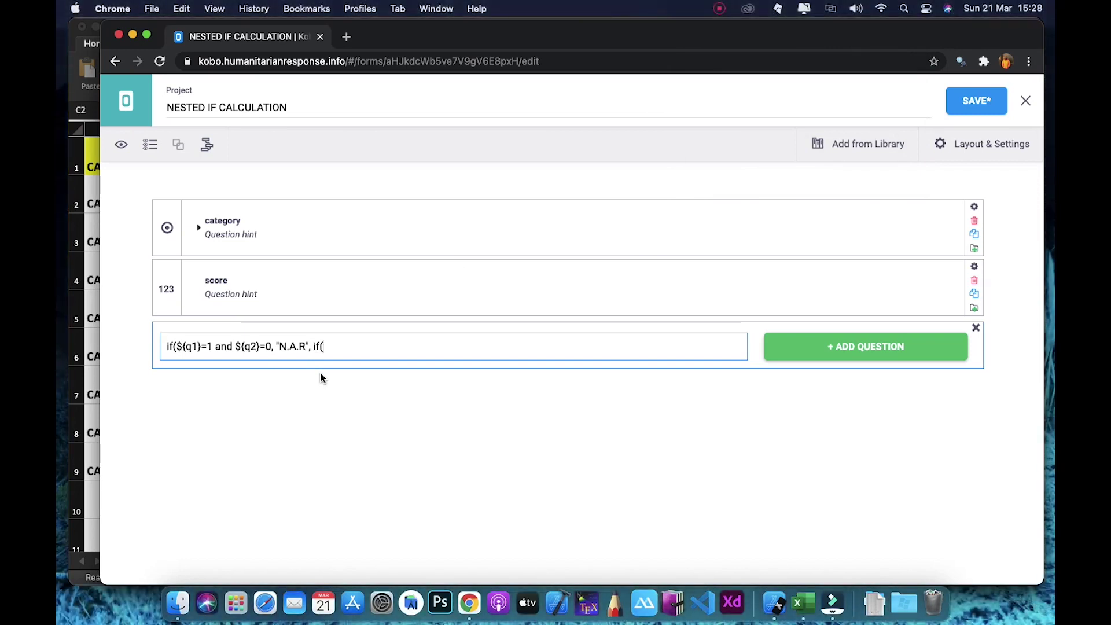
{"action": "type", "text": "$q1"}
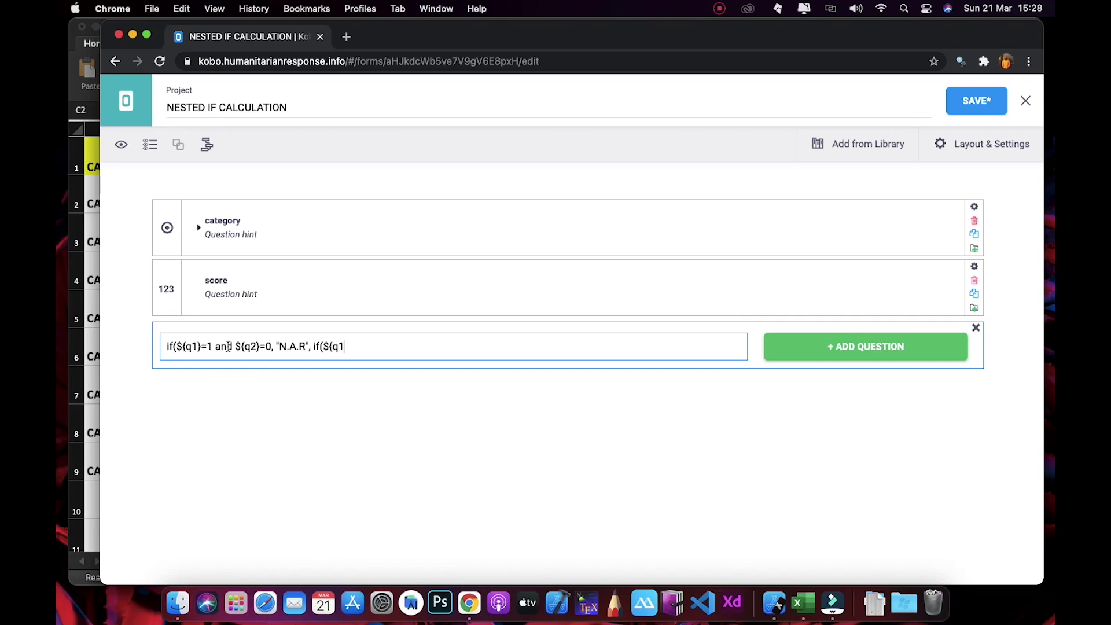
Check the category question's XML values and complete the nested condition as ${q1}=1 and ${q2}=1
{"action": "left_click", "coordinate": [199, 228]}
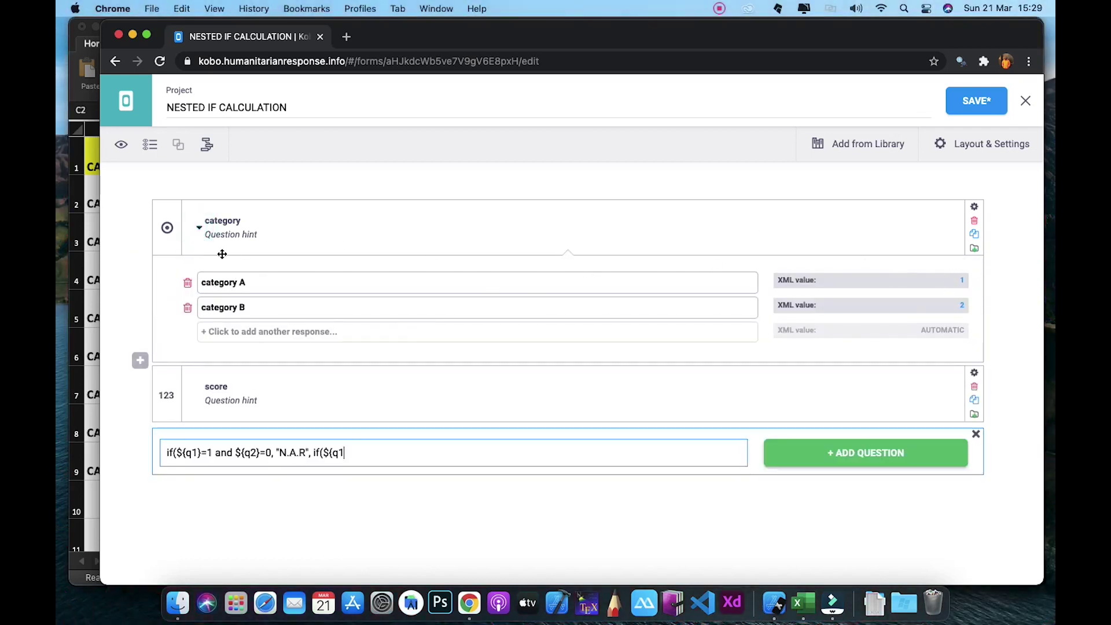
{"action": "left_click", "coordinate": [198, 228]}
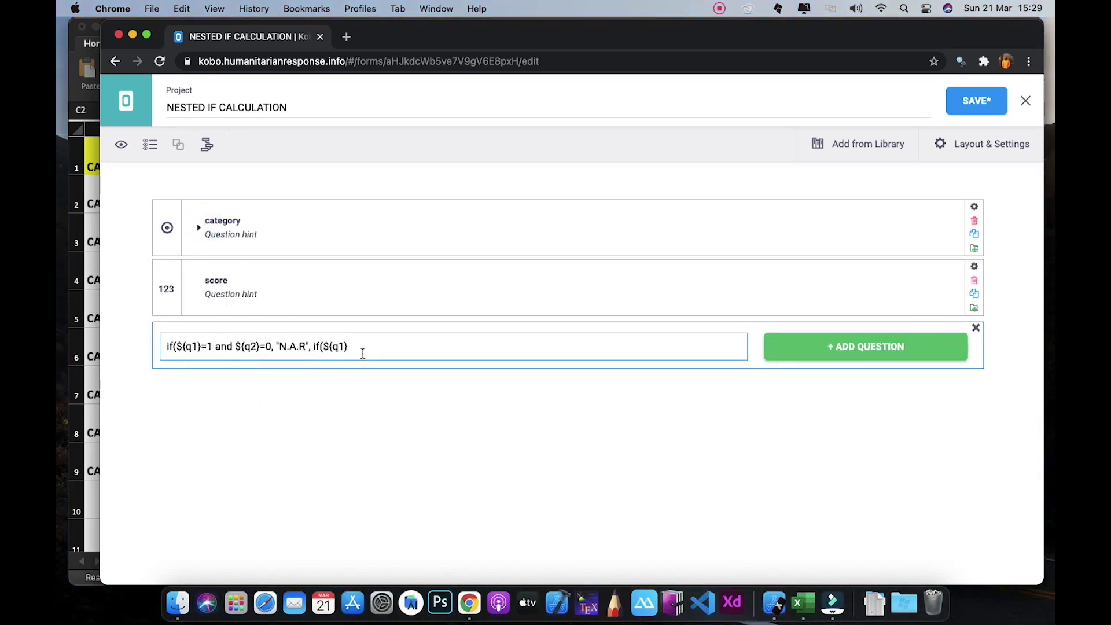
{"action": "type", "text": "1"}
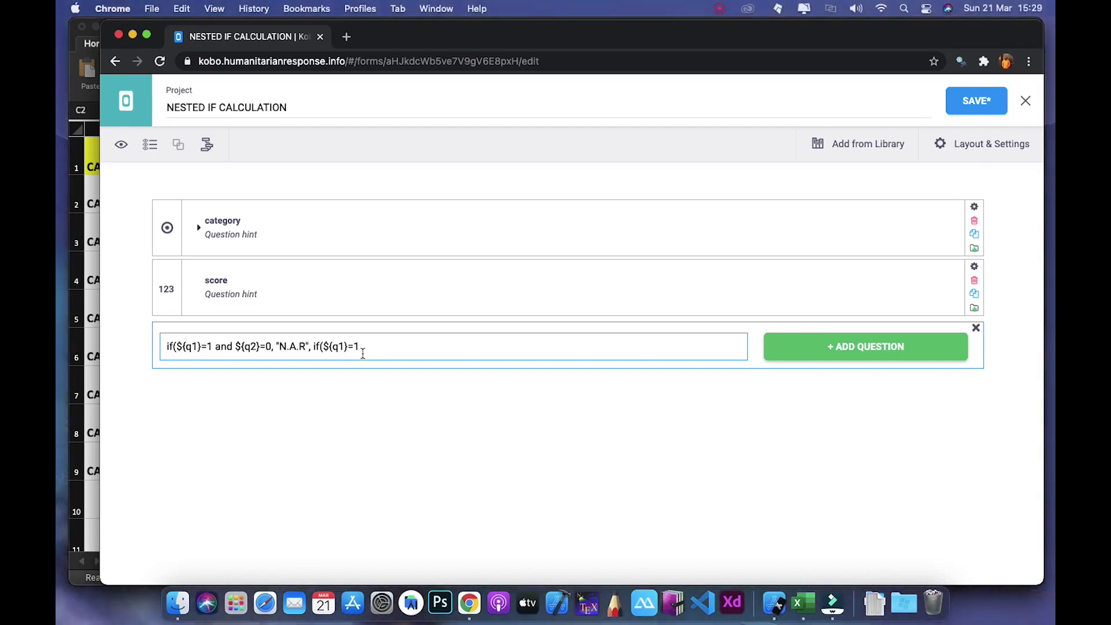
{"action": "type", "text": " and "}
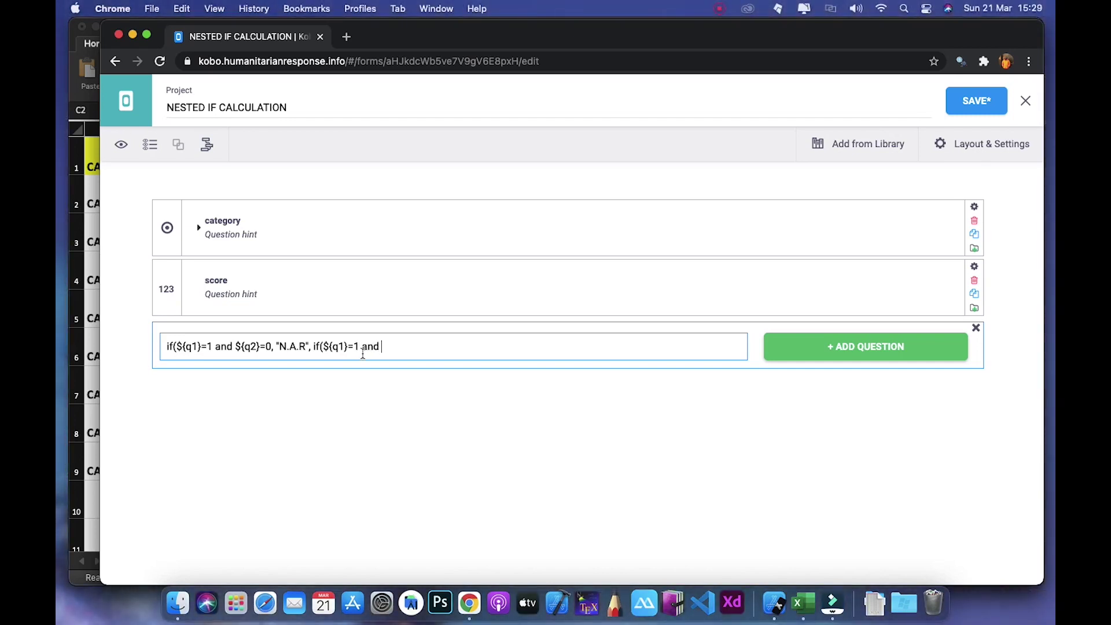
{"action": "type", "text": "${q2"}
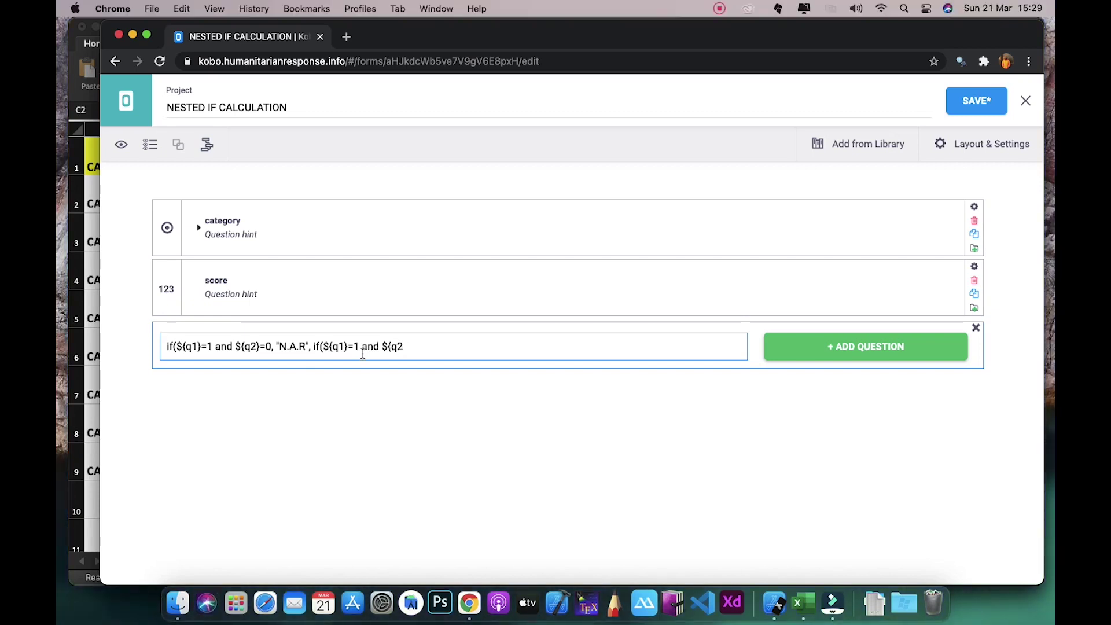
{"action": "type", "text": "}=1"}
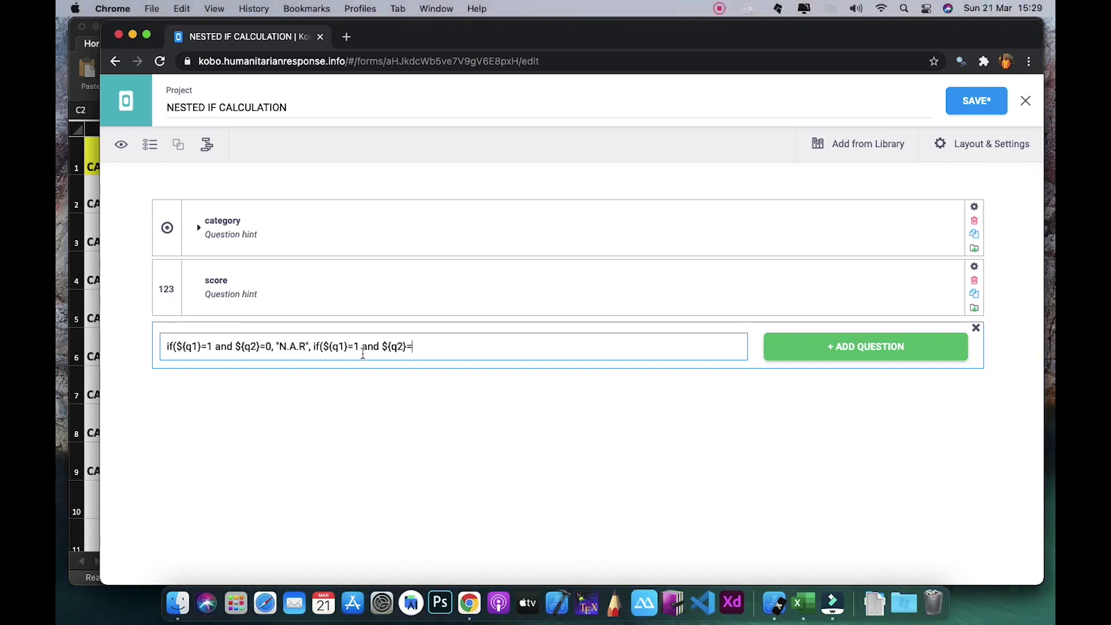
Look up the risk analysis for category A with score 1 in Excel, and append "L.A.P" with a comma as the nested condition's result
{"action": "left_click", "coordinate": [801, 592]}
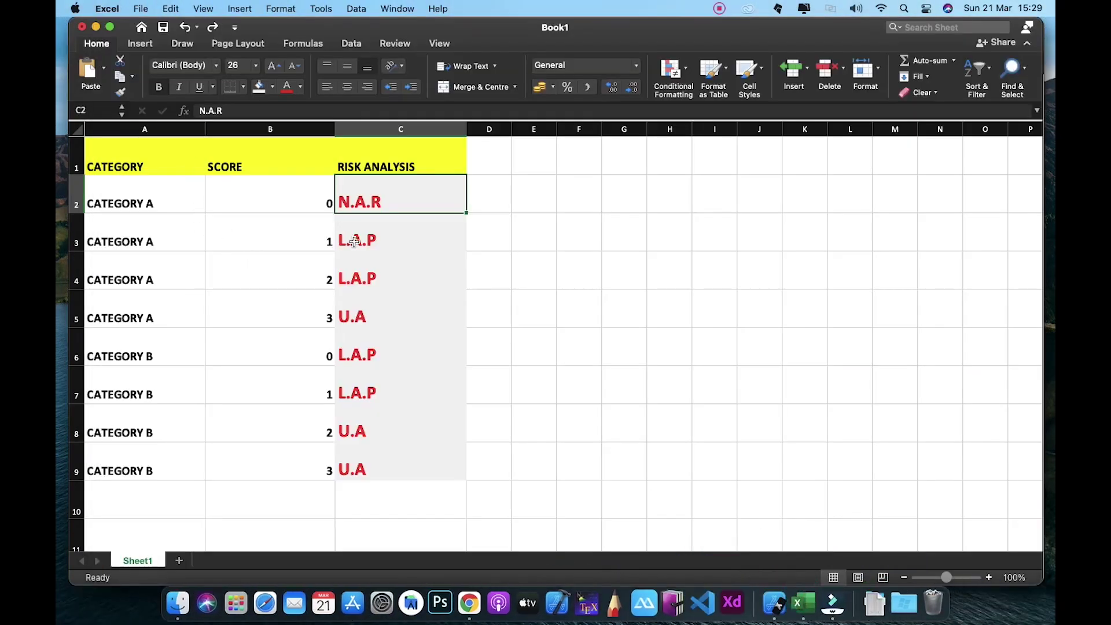
{"action": "left_click", "coordinate": [466, 605]}
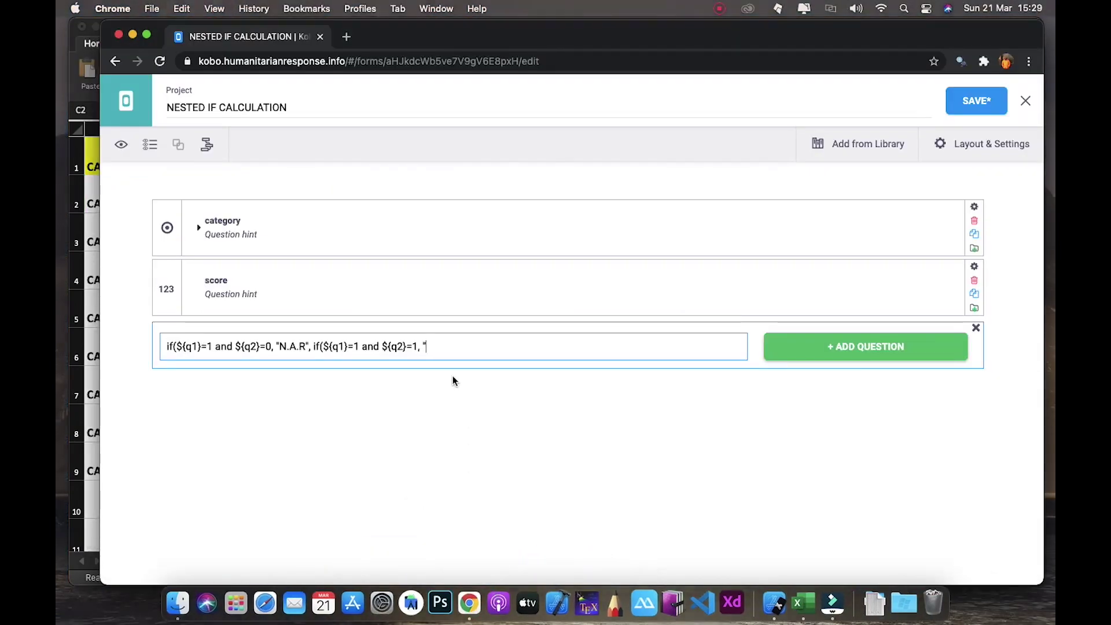
{"action": "type", "text": "L.A."}
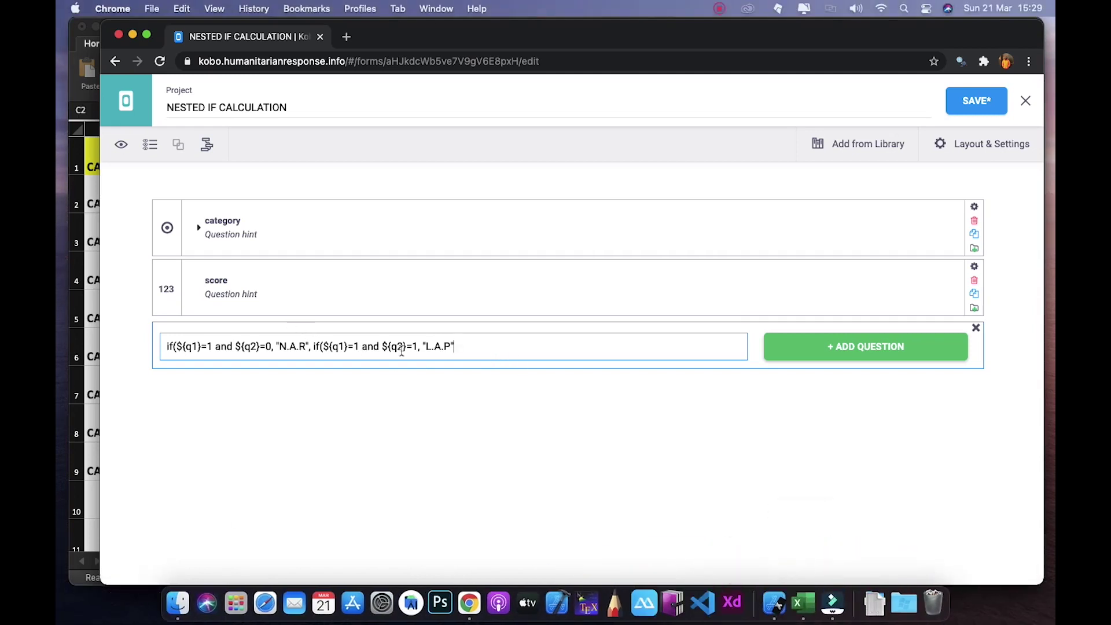
{"action": "type", "text": "P\","}
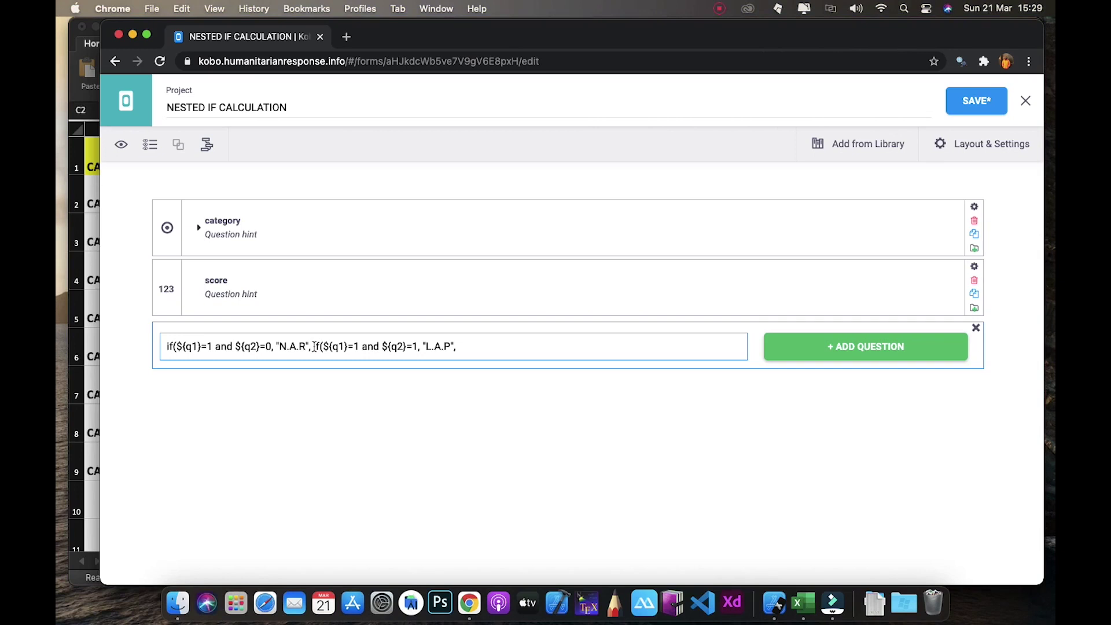
Duplicate the second if clause at the end of the expression and change the copy's score condition to ${q2}=2
{"action": "left_click_drag", "start_coordinate": [314, 347], "coordinate": [382, 347]}
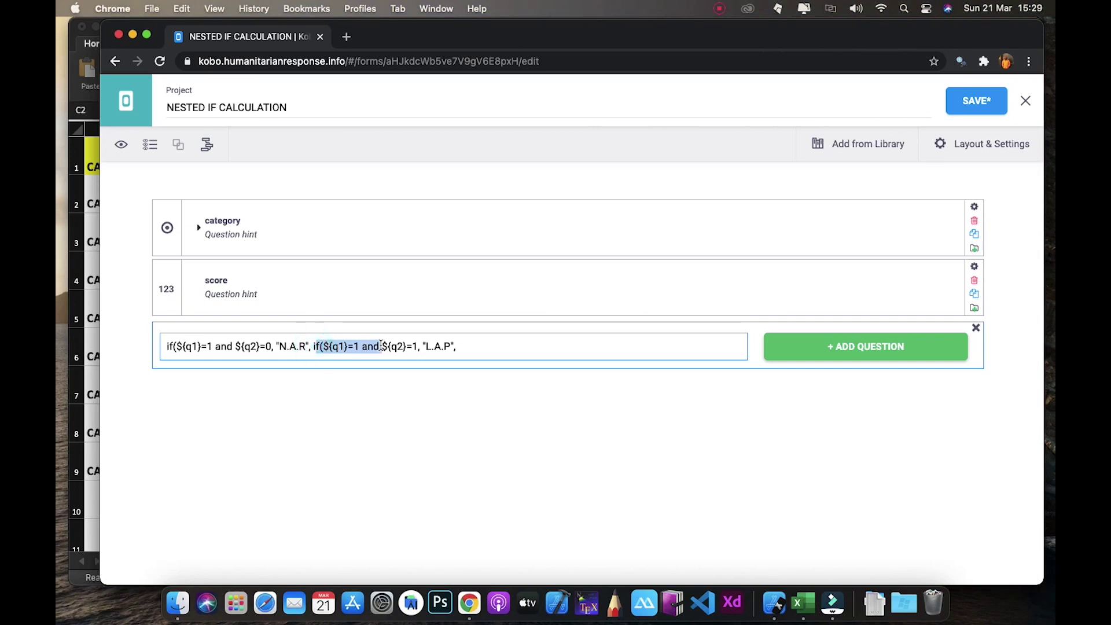
{"action": "left_click", "coordinate": [313, 346]}
{"action": "left_click", "coordinate": [313, 346]}
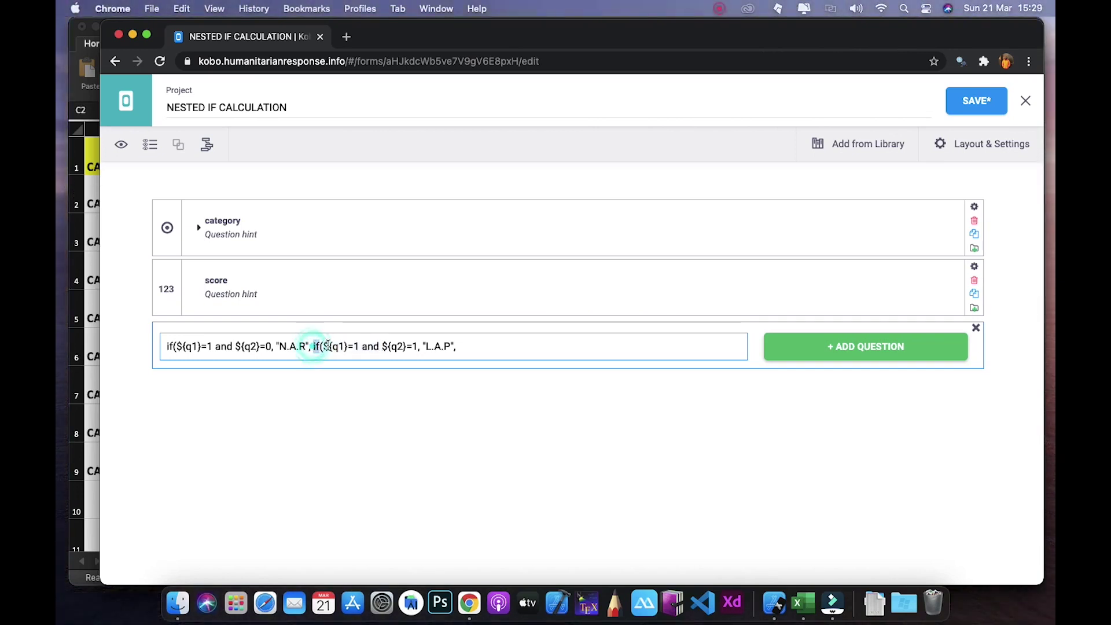
{"action": "left_click_drag", "start_coordinate": [327, 346], "coordinate": [456, 346]}
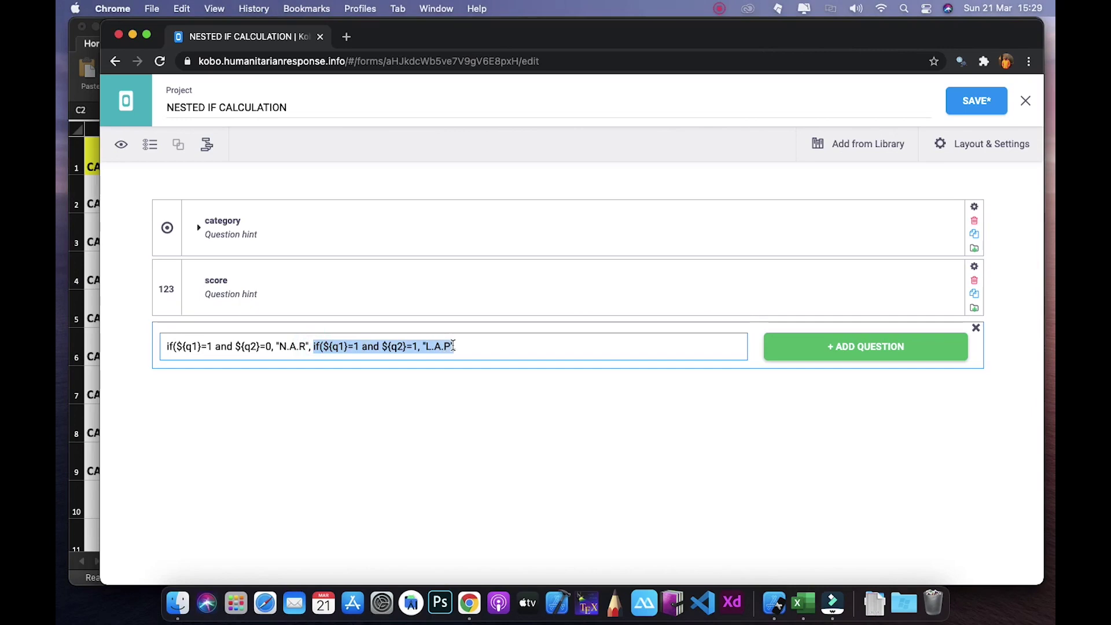
{"action": "key", "text": "super+c"}
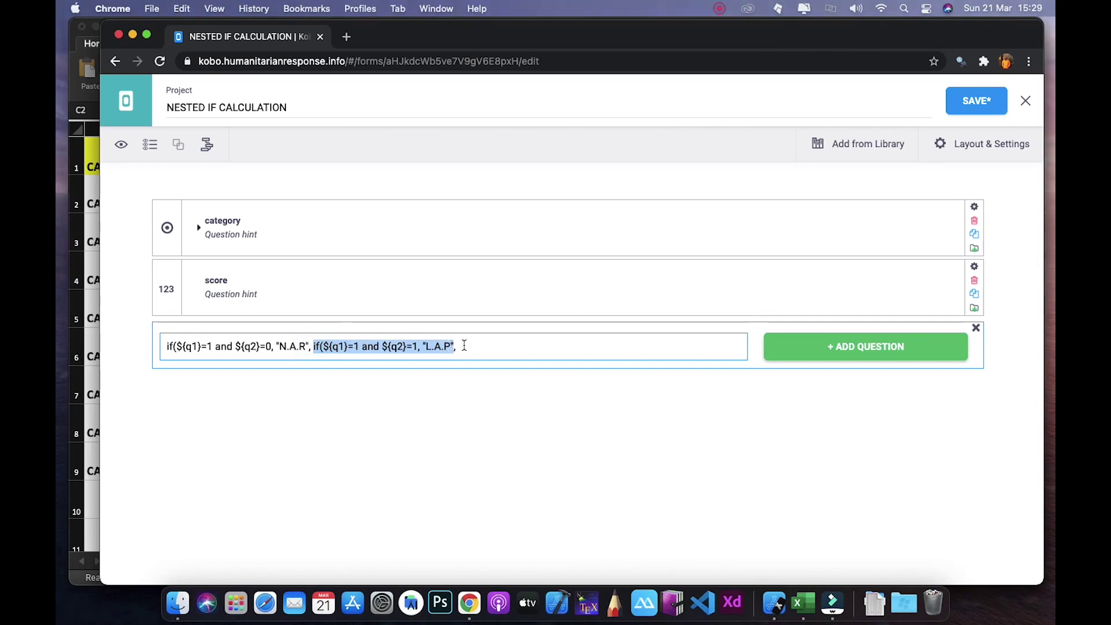
{"action": "left_click", "coordinate": [462, 347]}
{"action": "type", "text": ","}
{"action": "key", "text": "super+v"}
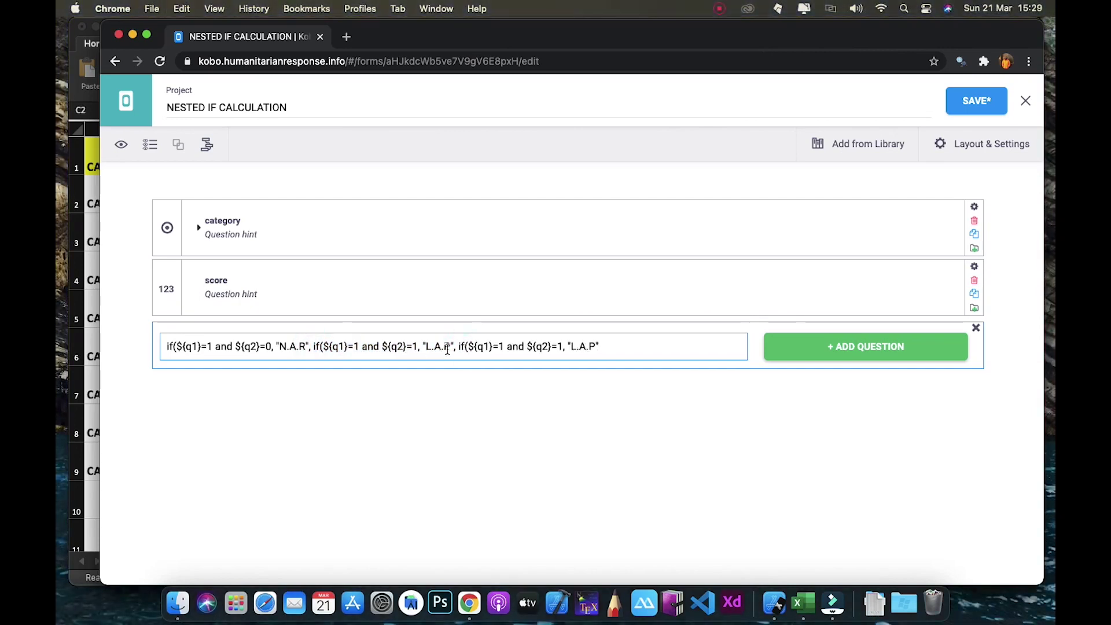
{"action": "left_click", "coordinate": [562, 346]}
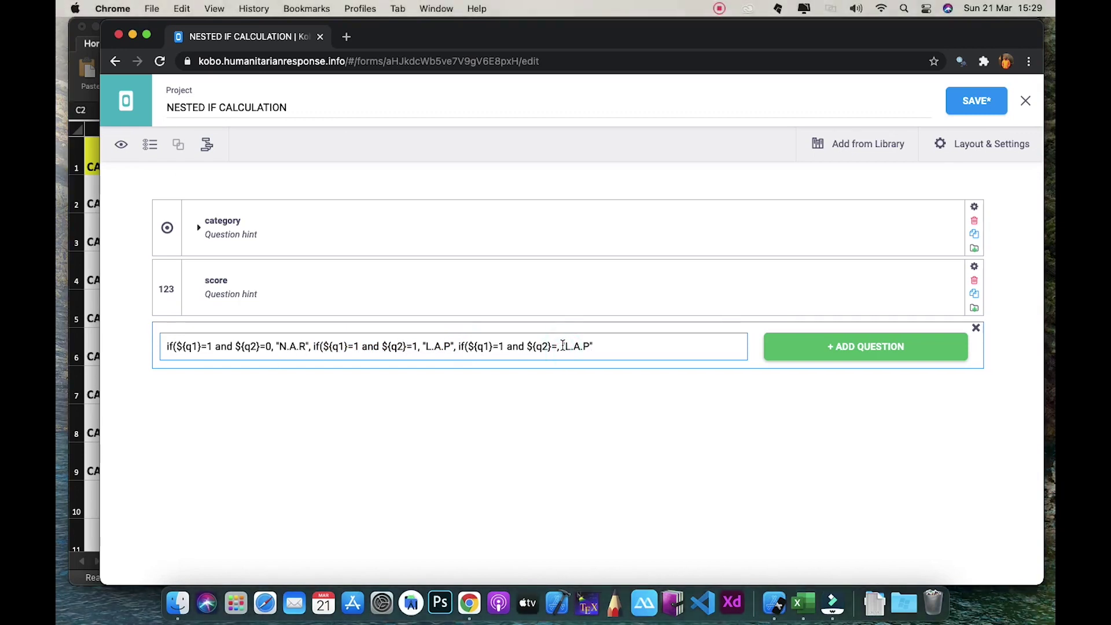
{"action": "key", "text": "BackSpace"}
{"action": "type", "text": "2"}
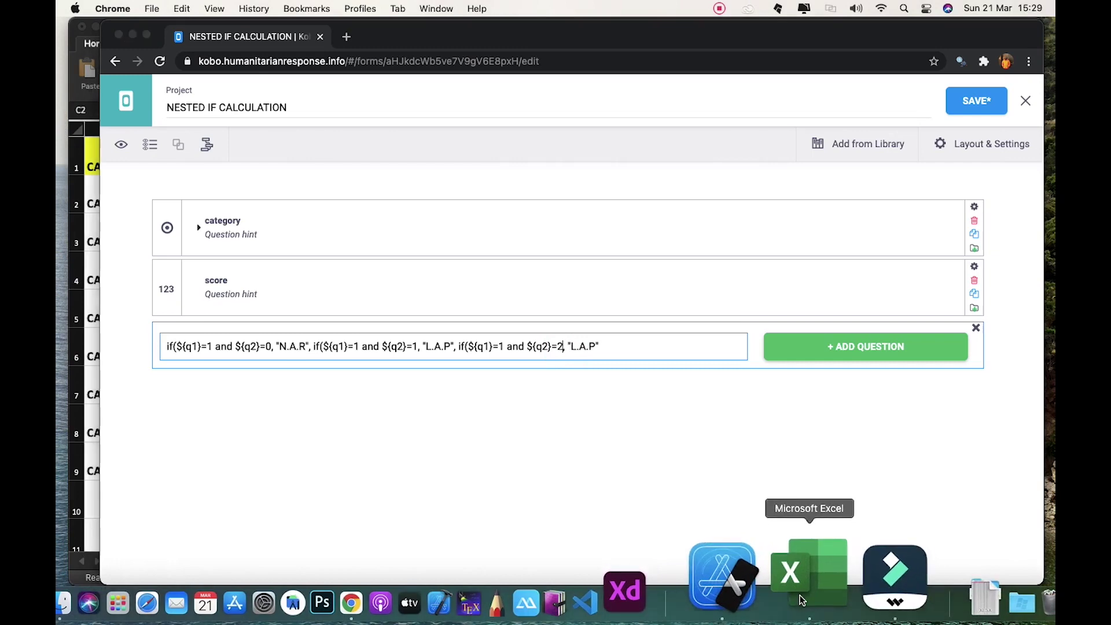
Check the category A, score 2 row in Excel against the third condition, and append a comma to the form expression
{"action": "left_click", "coordinate": [800, 596]}
{"action": "left_click", "coordinate": [177, 268]}
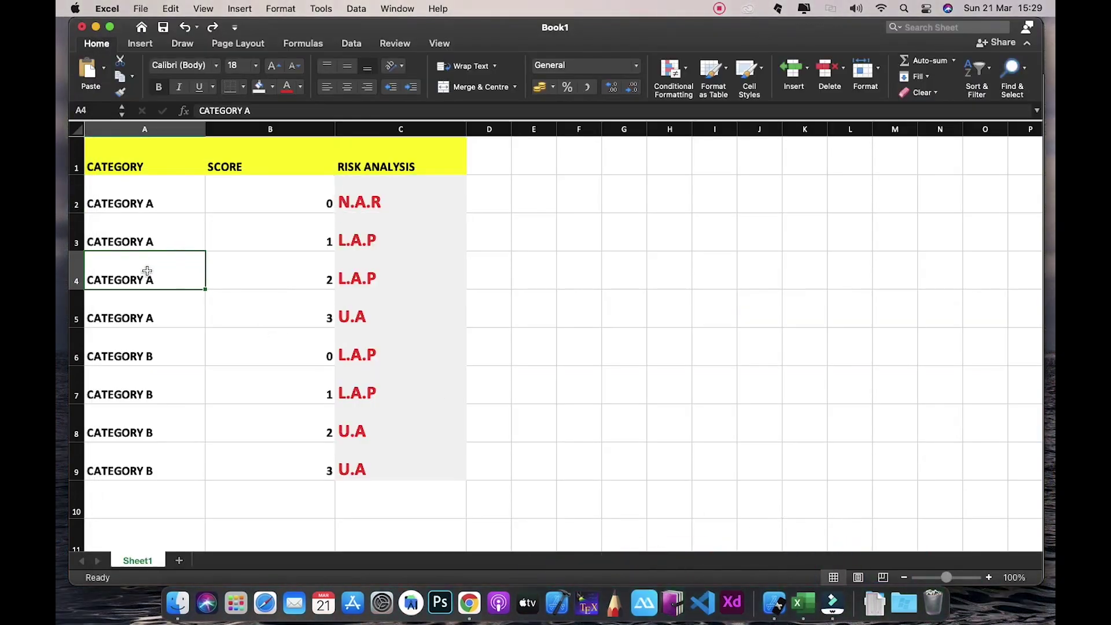
{"action": "left_click", "coordinate": [269, 279]}
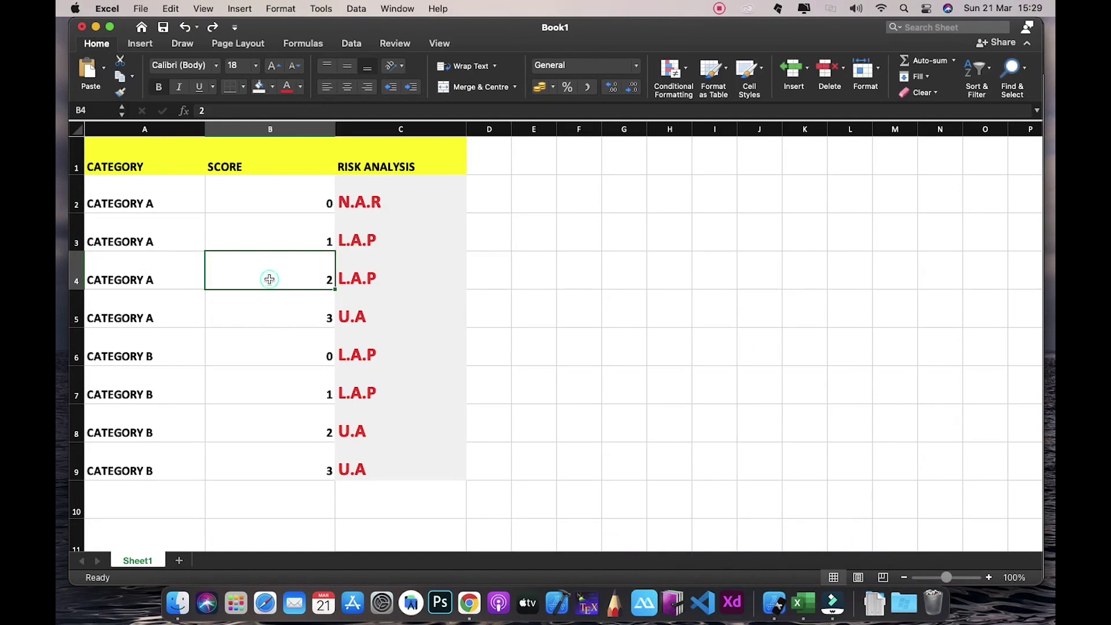
{"action": "left_click", "coordinate": [373, 278]}
{"action": "left_click", "coordinate": [478, 592]}
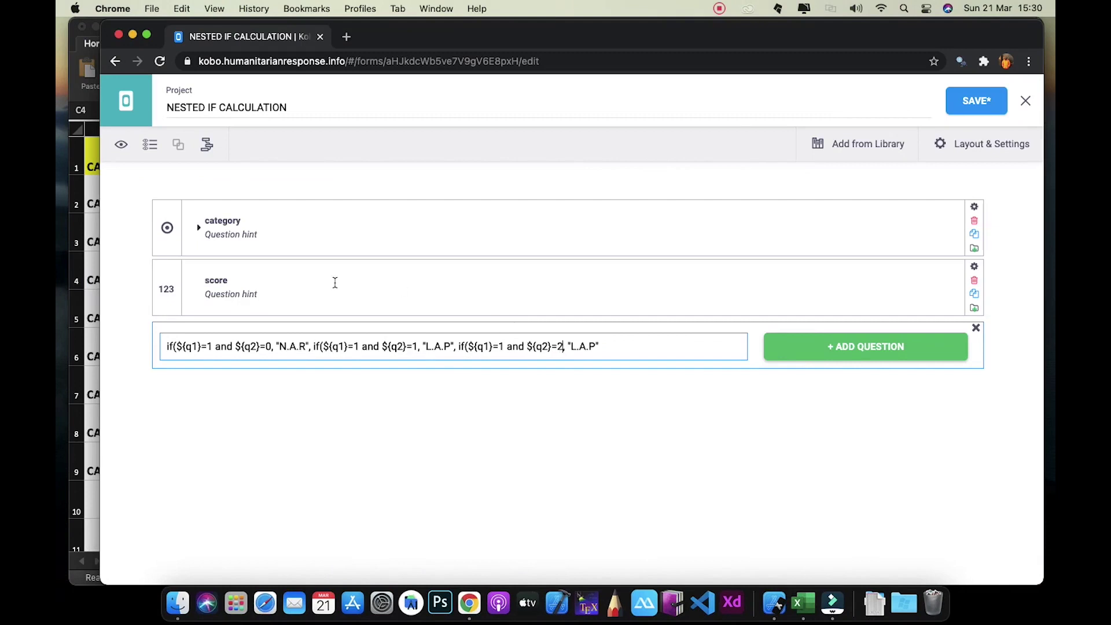
{"action": "left_click", "coordinate": [602, 346]}
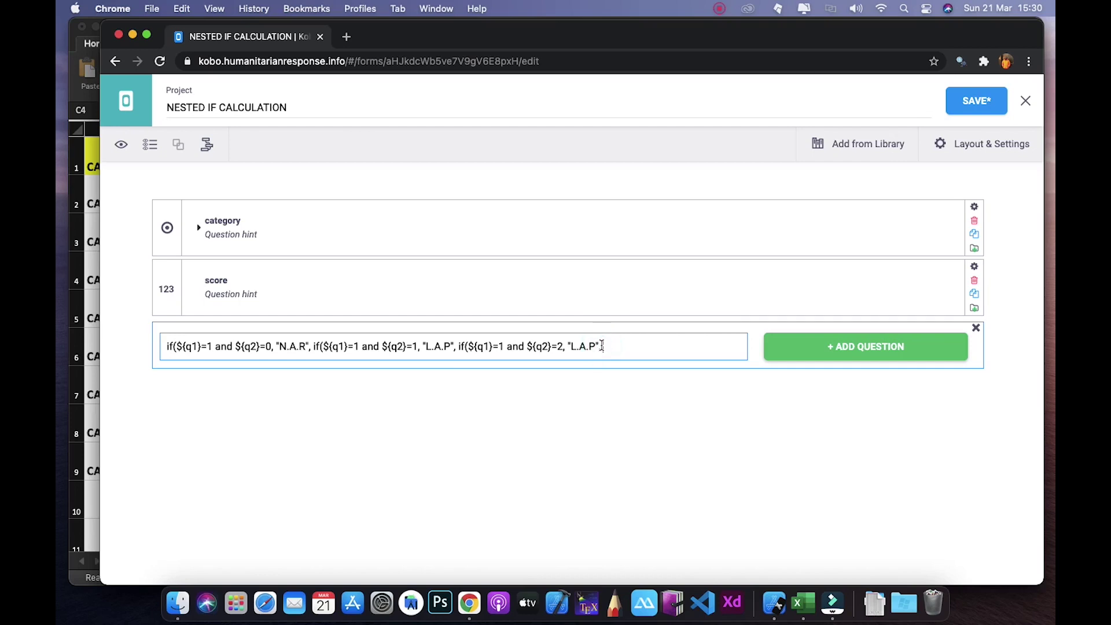
Look up the risk analysis for category A with score 3 in the Excel table and return to the form
{"action": "left_click", "coordinate": [797, 593]}
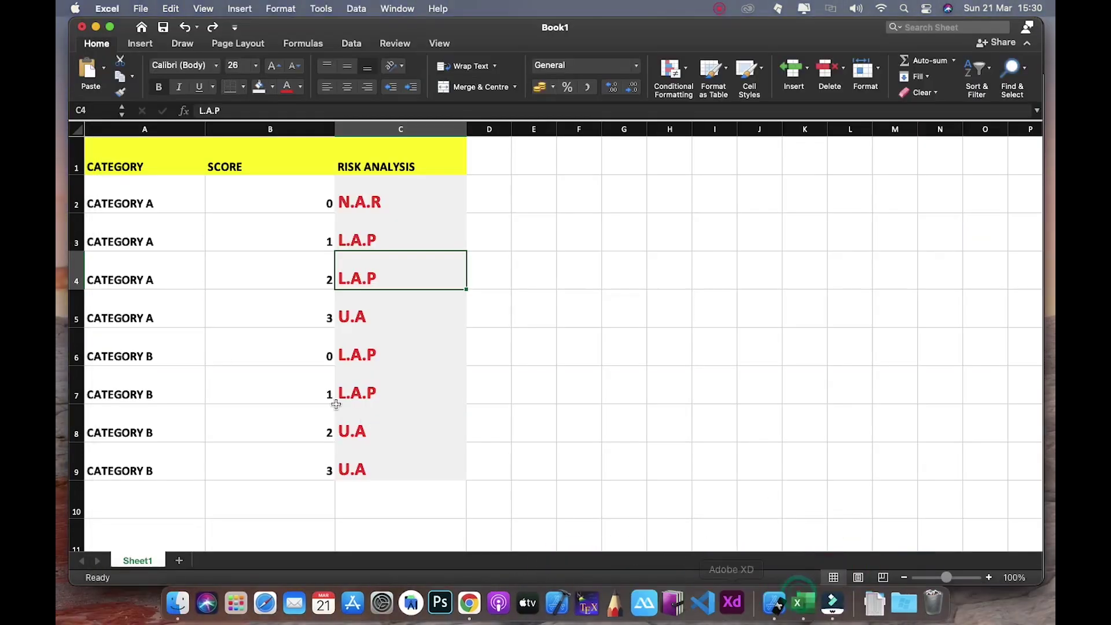
{"action": "left_click", "coordinate": [128, 310]}
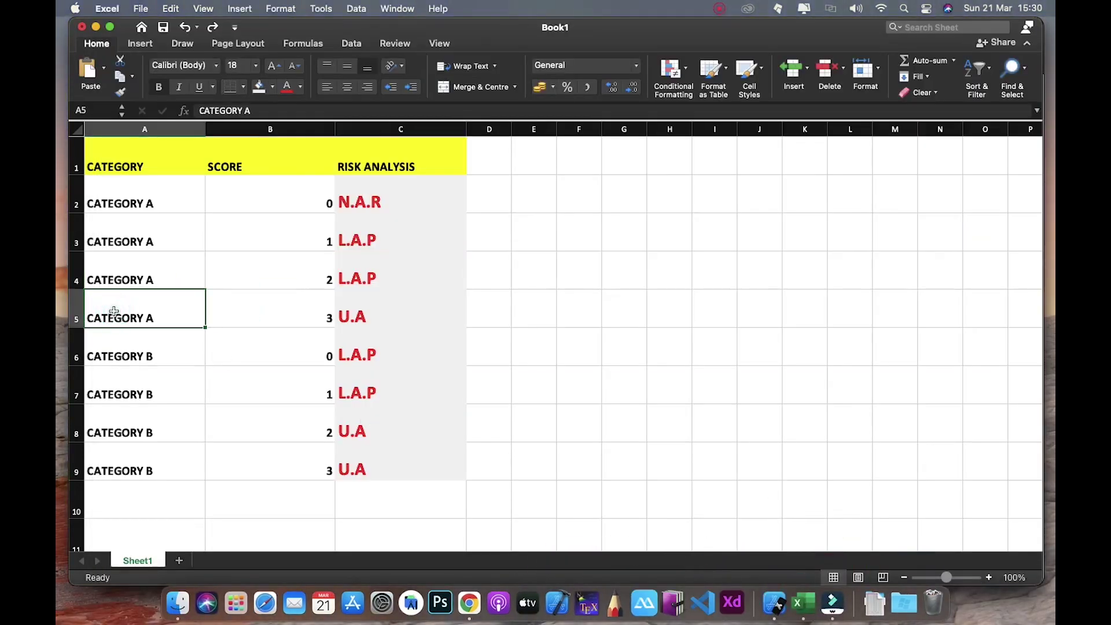
{"action": "key", "text": "Right"}
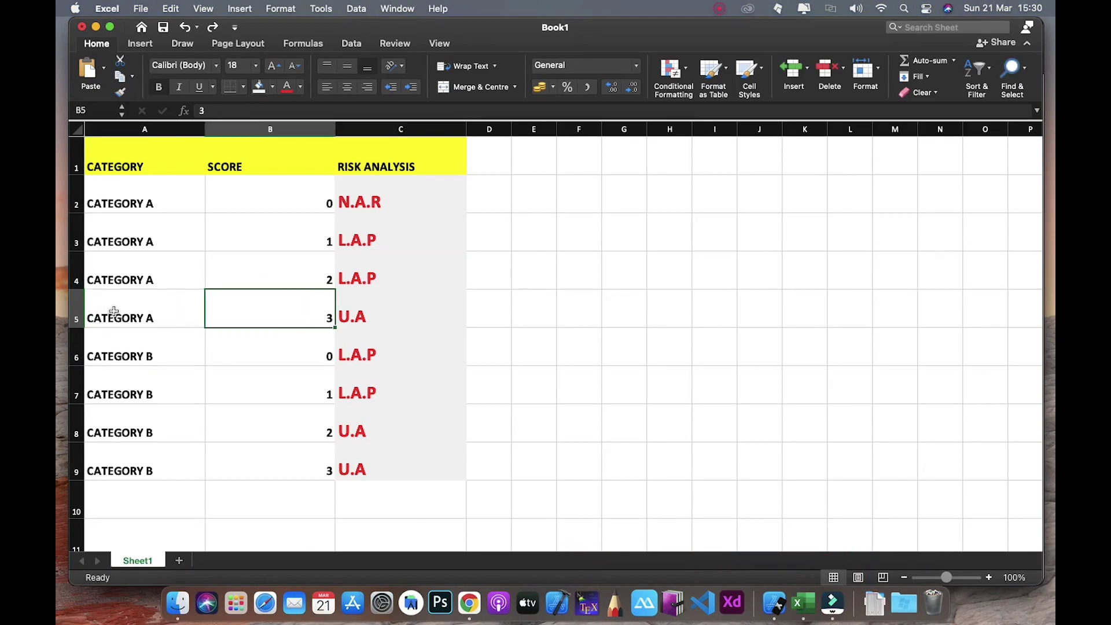
{"action": "key", "text": "Right"}
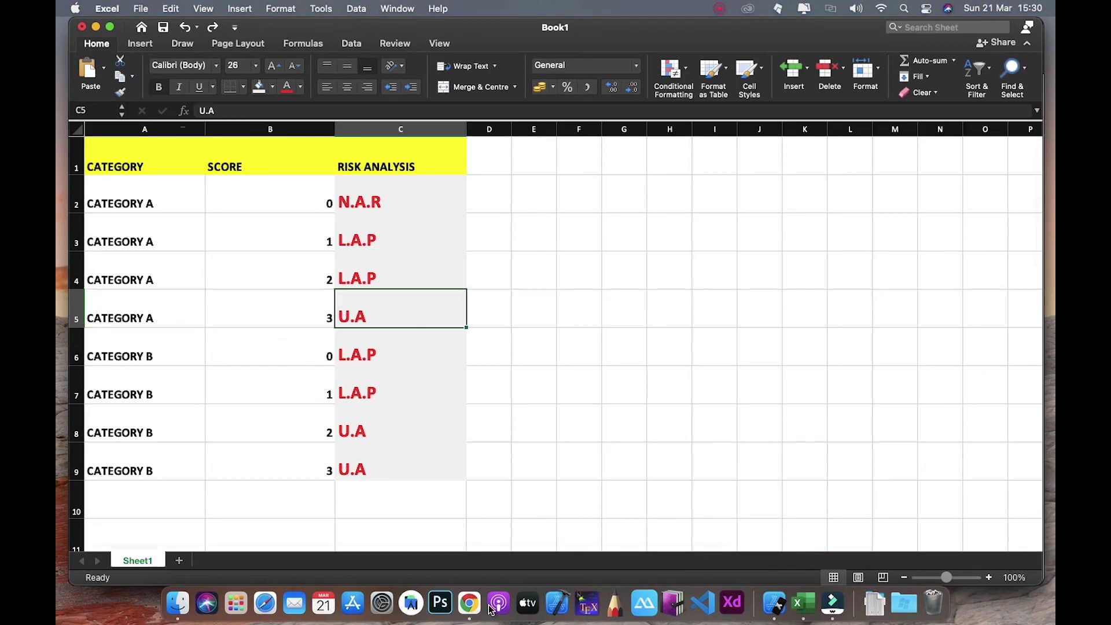
{"action": "left_click", "coordinate": [451, 573]}
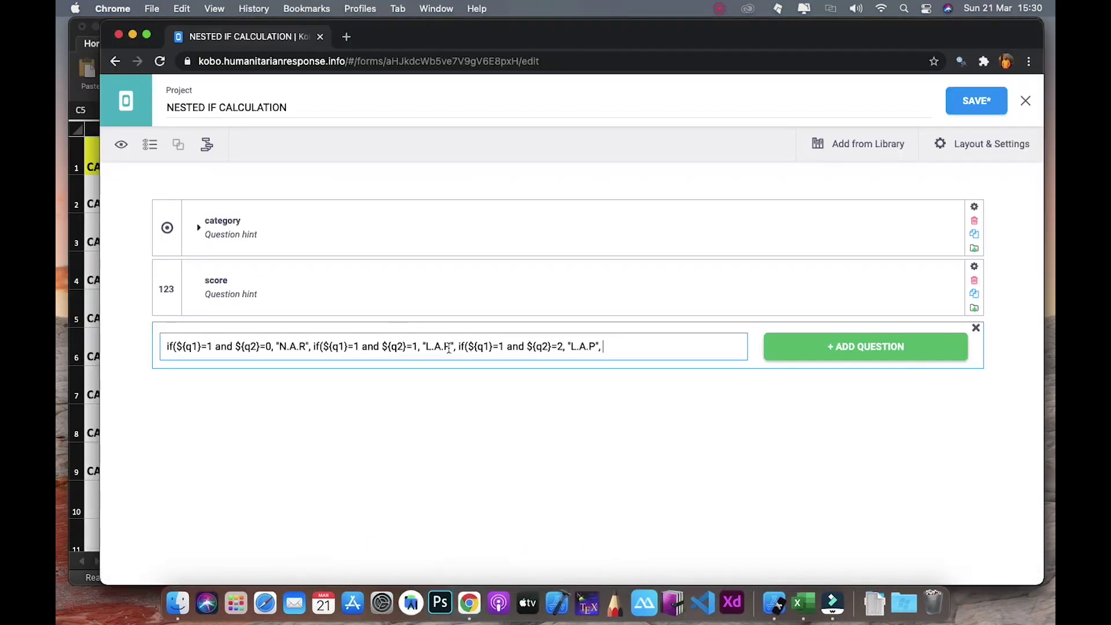
Duplicate the third if clause at the end of the expression, and change the copy to ${q2}=3 with result "U.A"
{"action": "left_click_drag", "start_coordinate": [458, 346], "coordinate": [600, 346]}
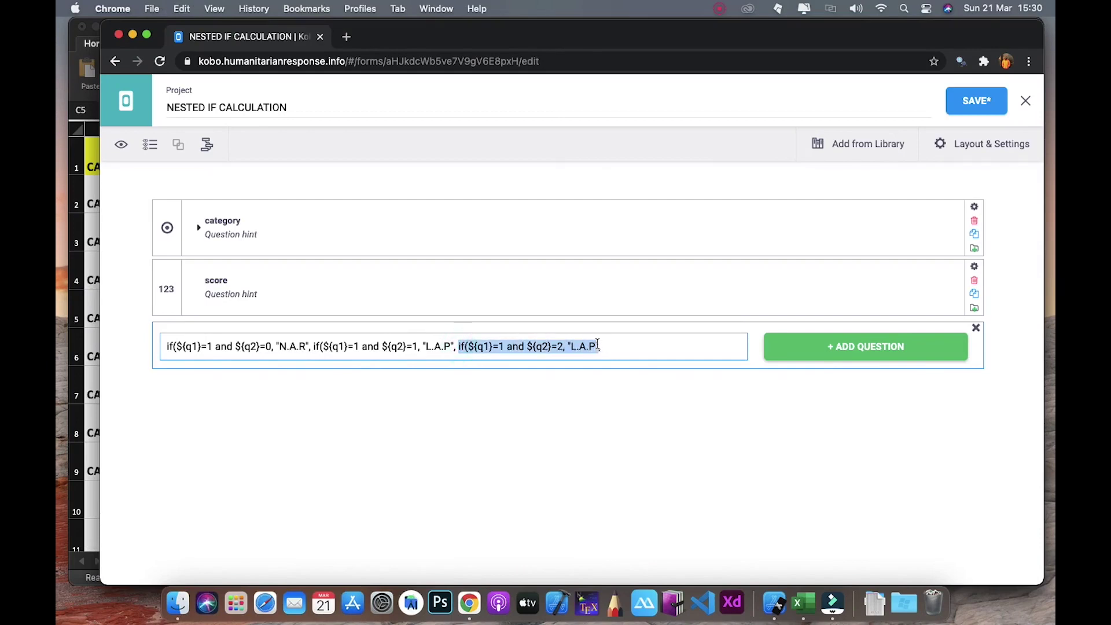
{"action": "key", "text": "super+c"}
{"action": "left_click", "coordinate": [631, 352]}
{"action": "type", "text": ","}
{"action": "key", "text": "super+v"}
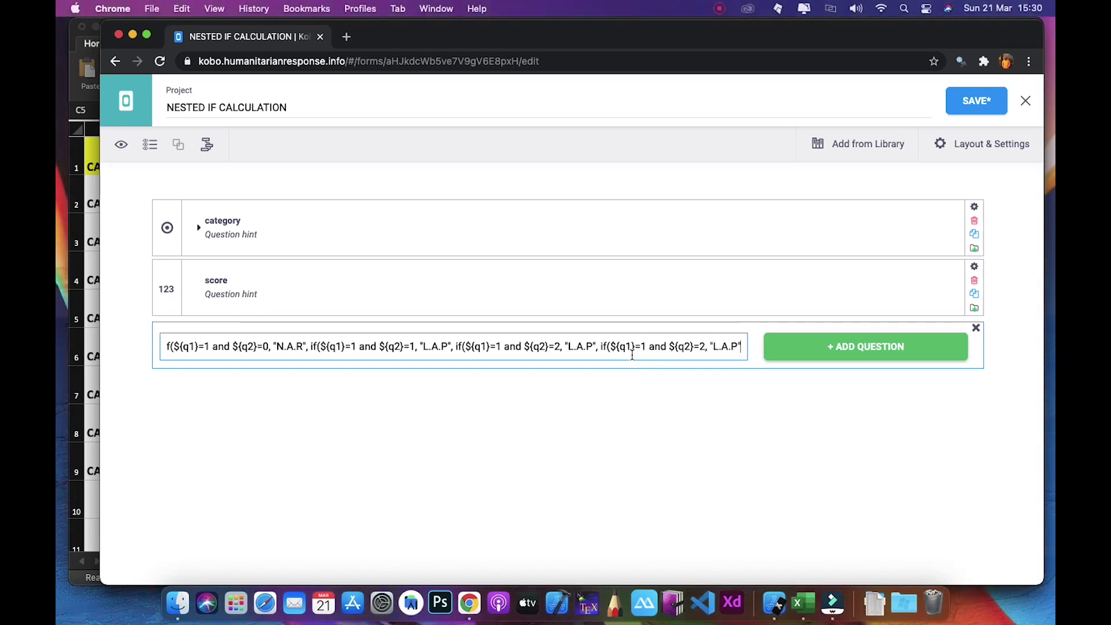
{"action": "double_click", "coordinate": [702, 347]}
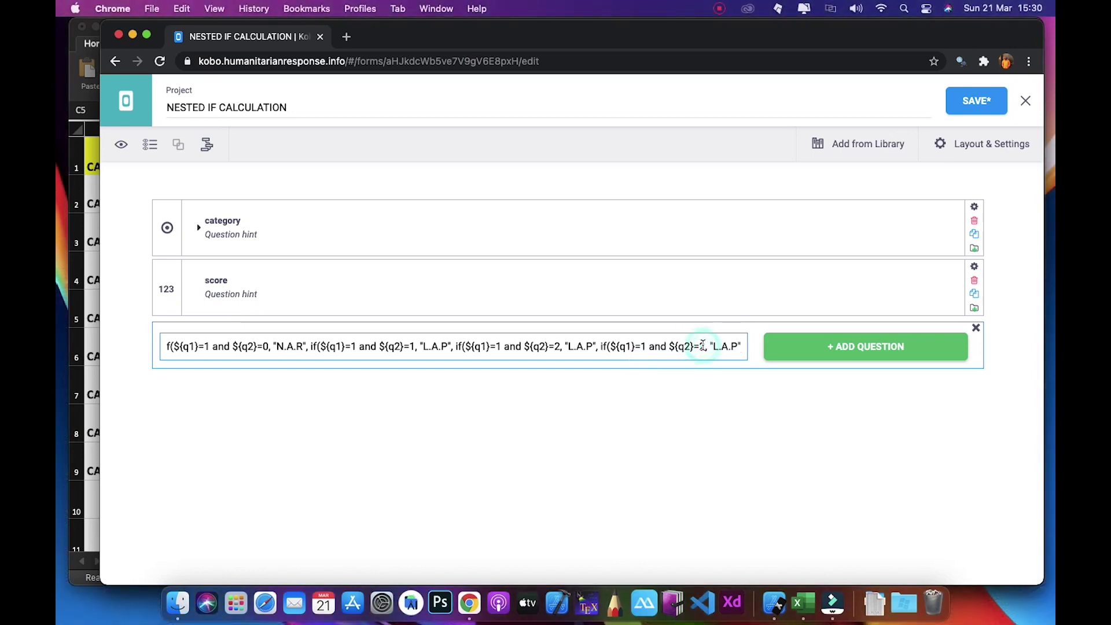
{"action": "type", "text": "3"}
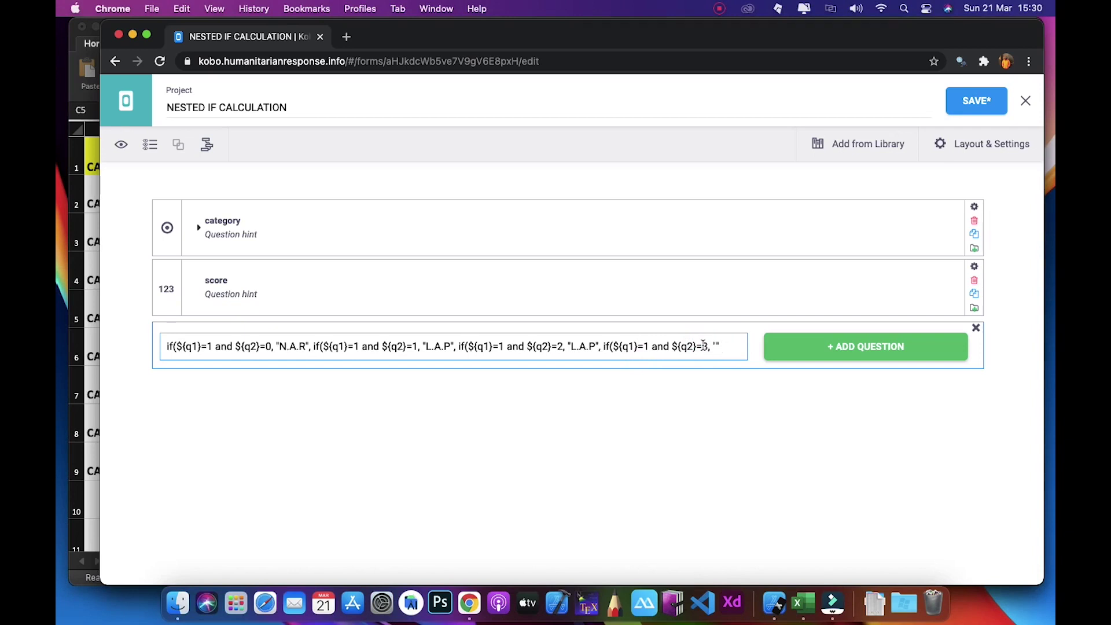
{"action": "type", "text": ", \"U.A"}
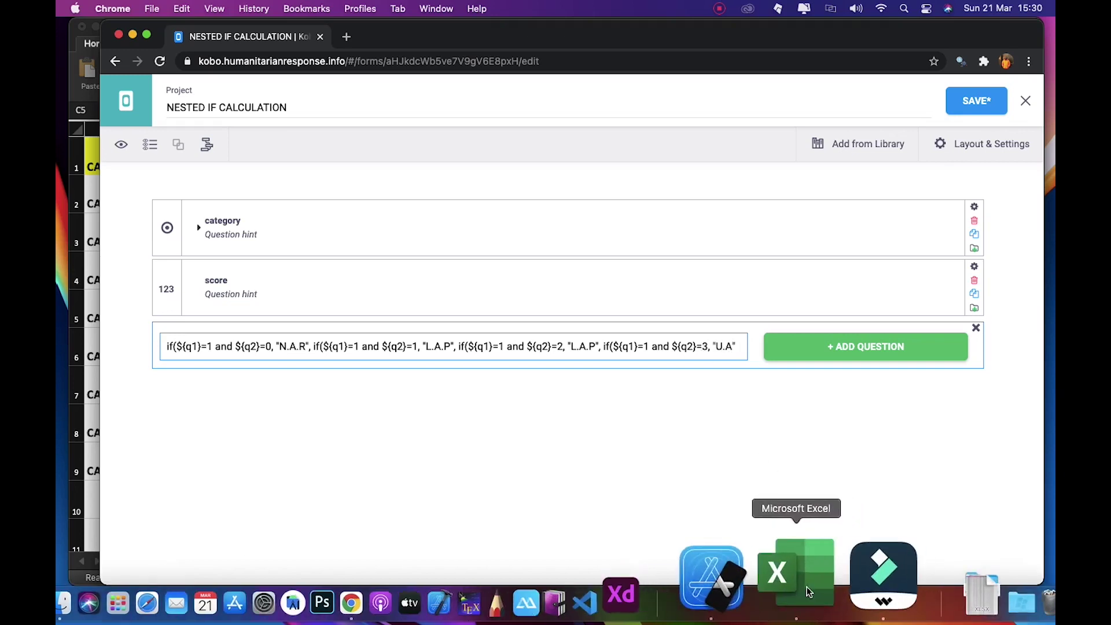
Check the category A, score 3 row in Excel, look up category B with score 0, and return to the form
{"action": "left_click", "coordinate": [805, 585]}
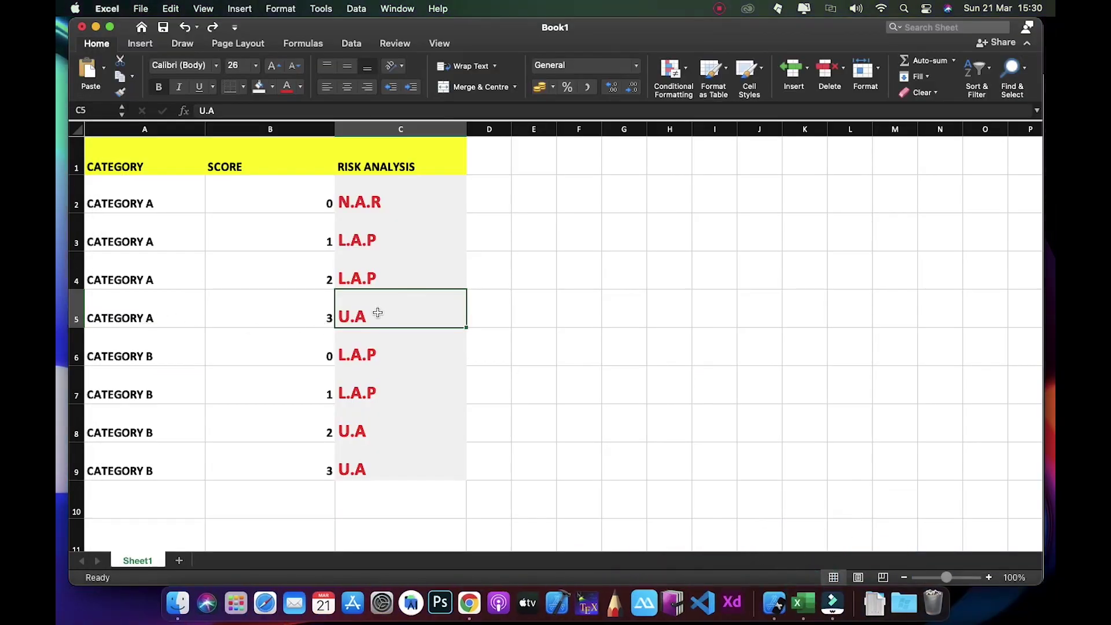
{"action": "left_click", "coordinate": [462, 585]}
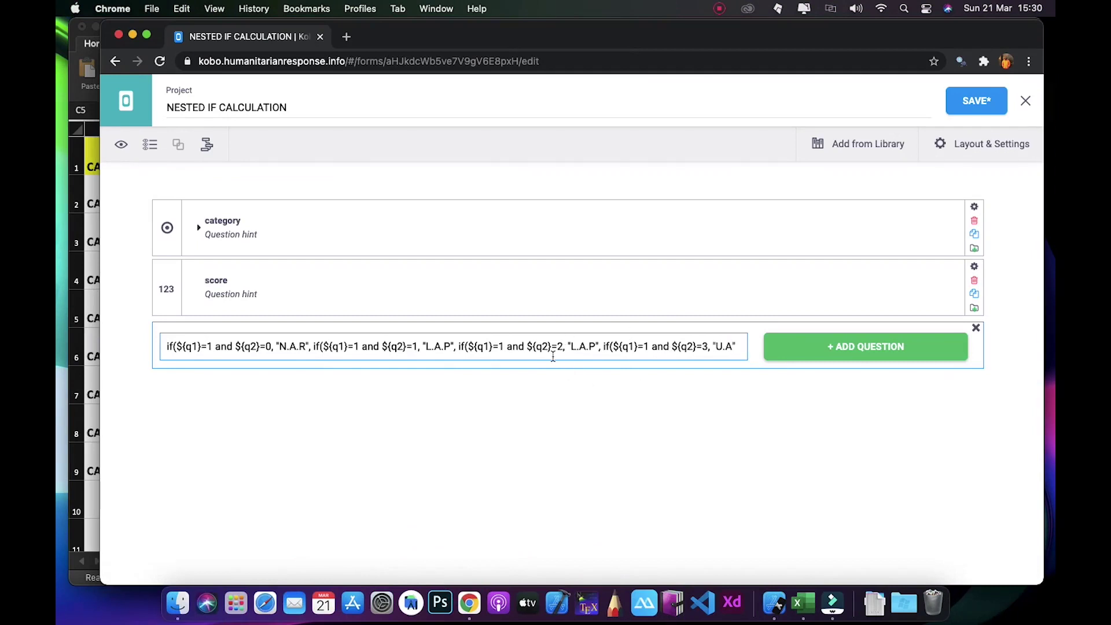
{"action": "left_click", "coordinate": [798, 593]}
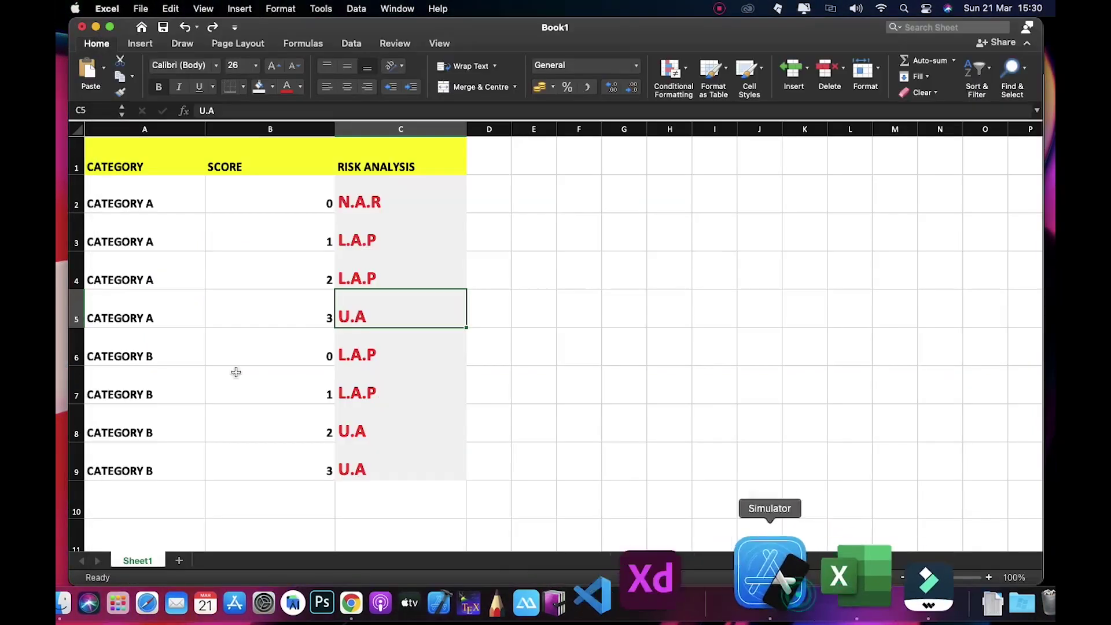
{"action": "left_click", "coordinate": [107, 345]}
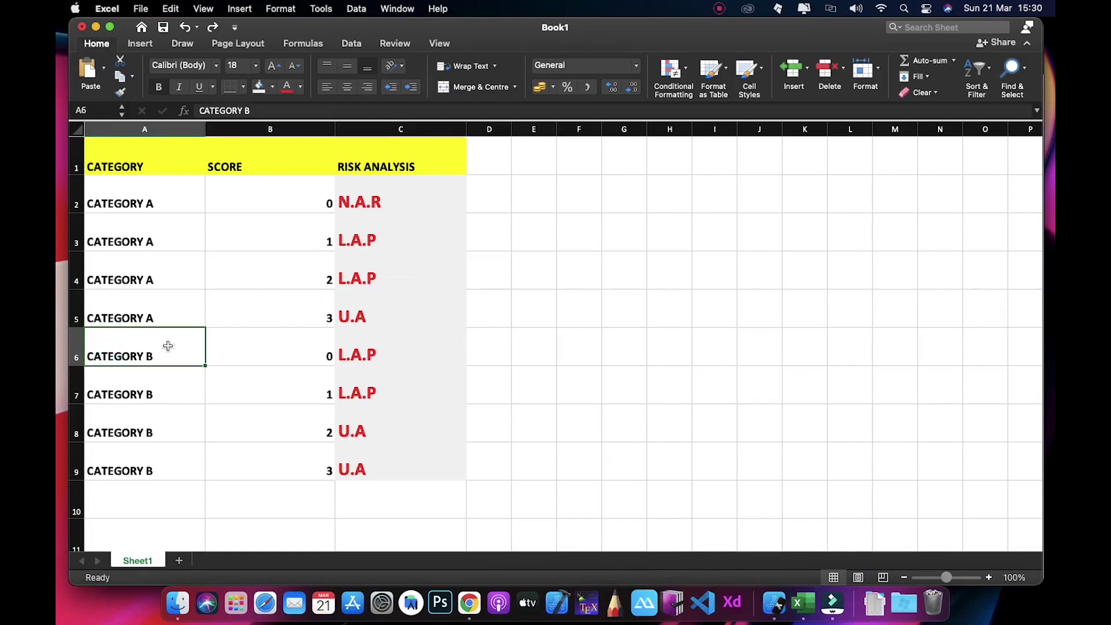
{"action": "left_click", "coordinate": [253, 352]}
{"action": "left_click", "coordinate": [367, 345]}
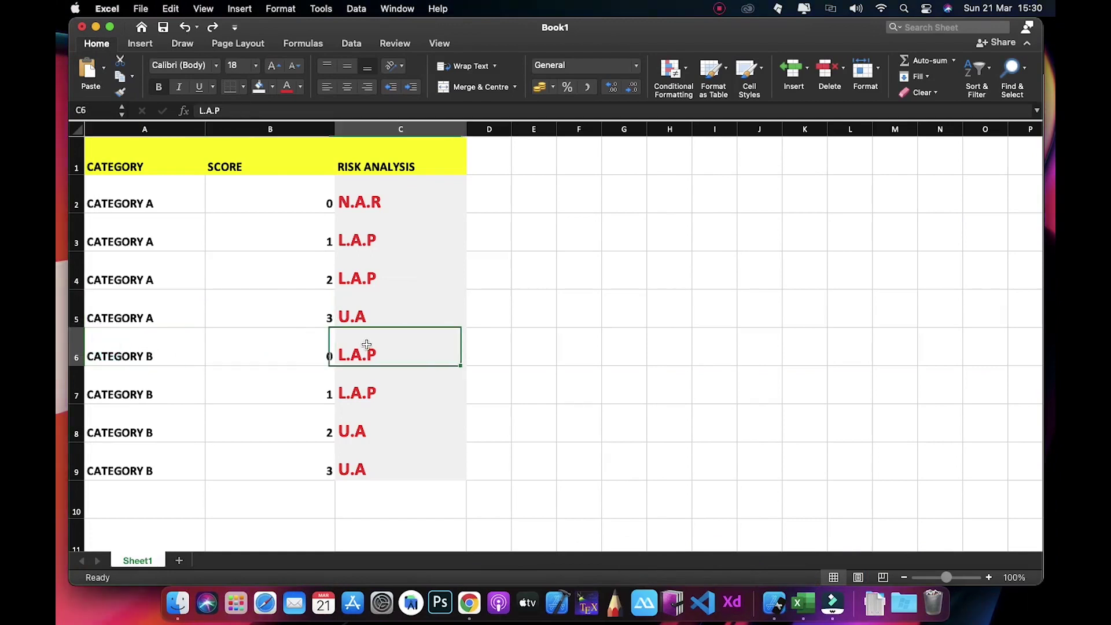
{"action": "left_click", "coordinate": [467, 594]}
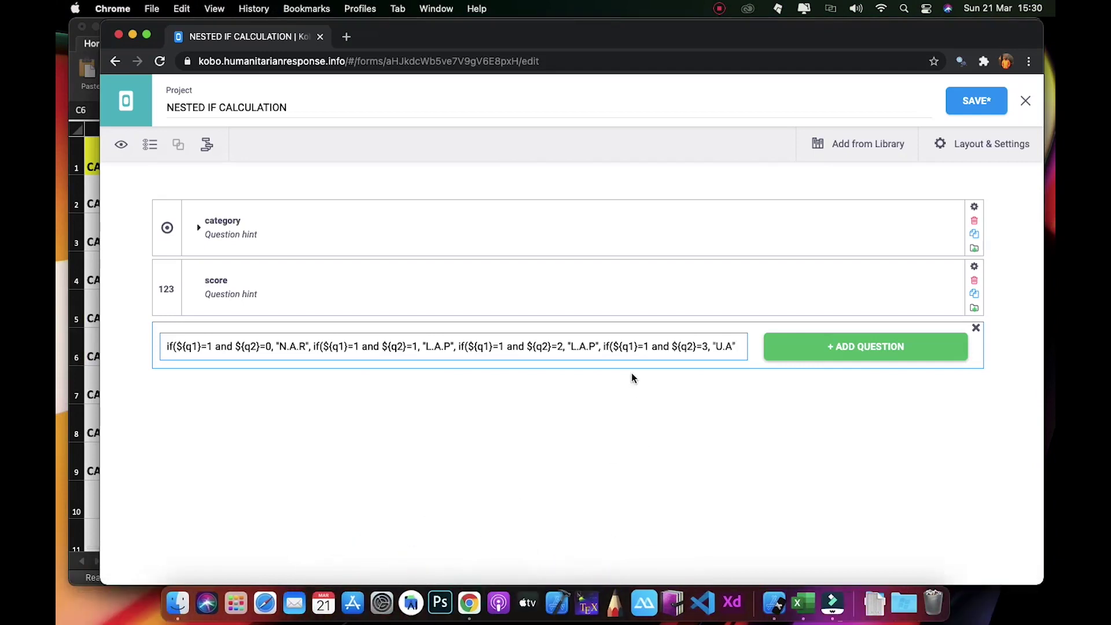
Append a comma and a copy of the fourth if clause to the expression, and check the XML values of the category options
{"action": "type", "text": ","}
{"action": "left_click_drag", "start_coordinate": [602, 347], "coordinate": [739, 347]}
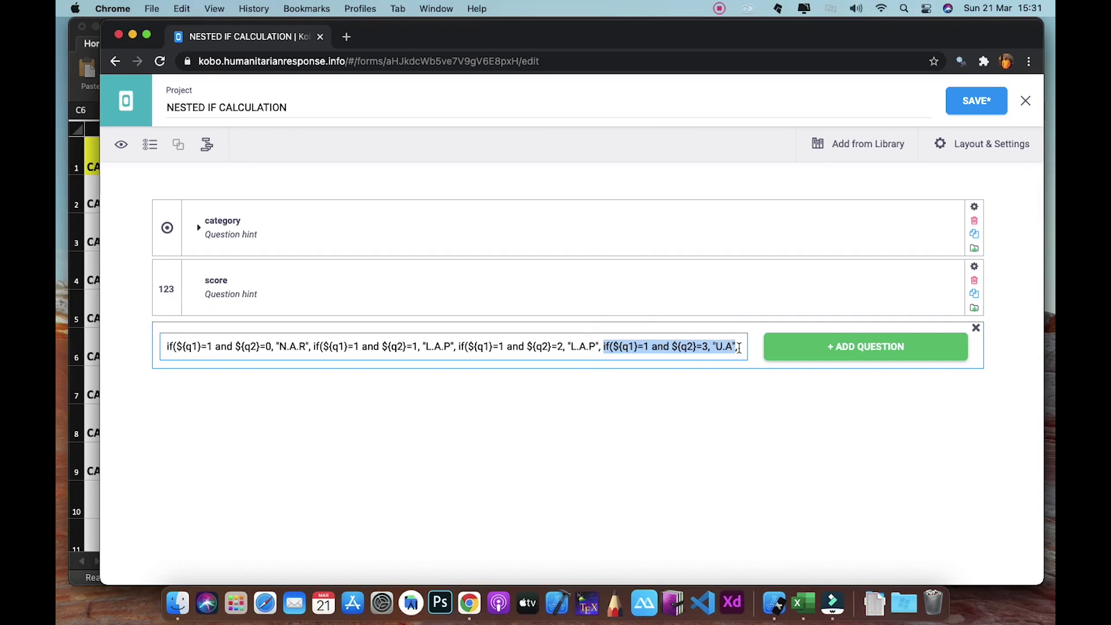
{"action": "left_click", "coordinate": [739, 347]}
{"action": "key", "text": "super+v"}
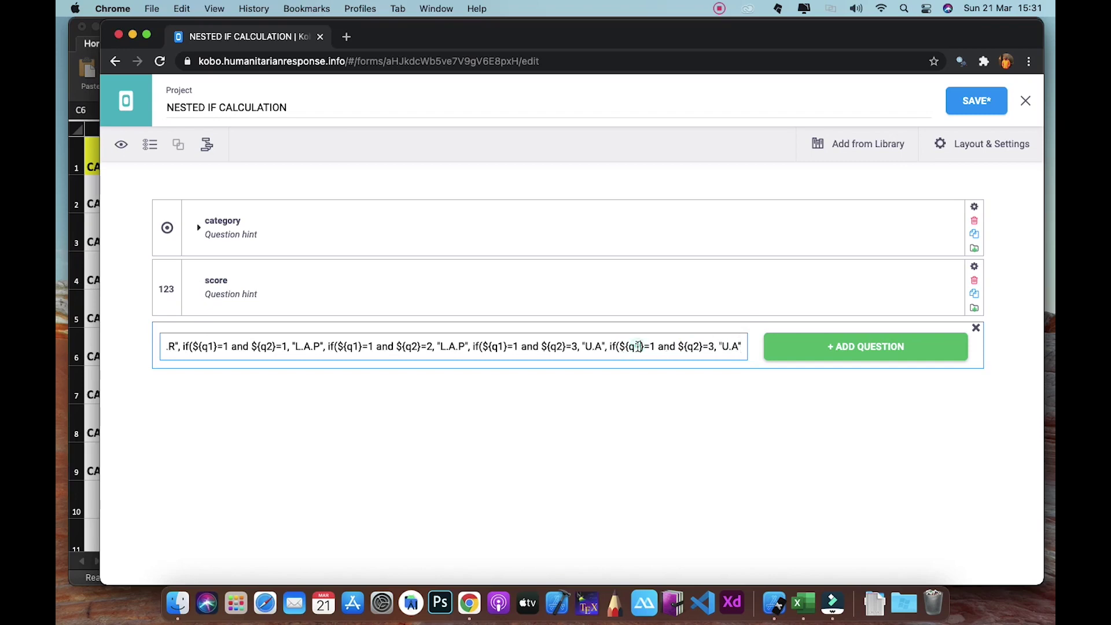
{"action": "left_click", "coordinate": [197, 228]}
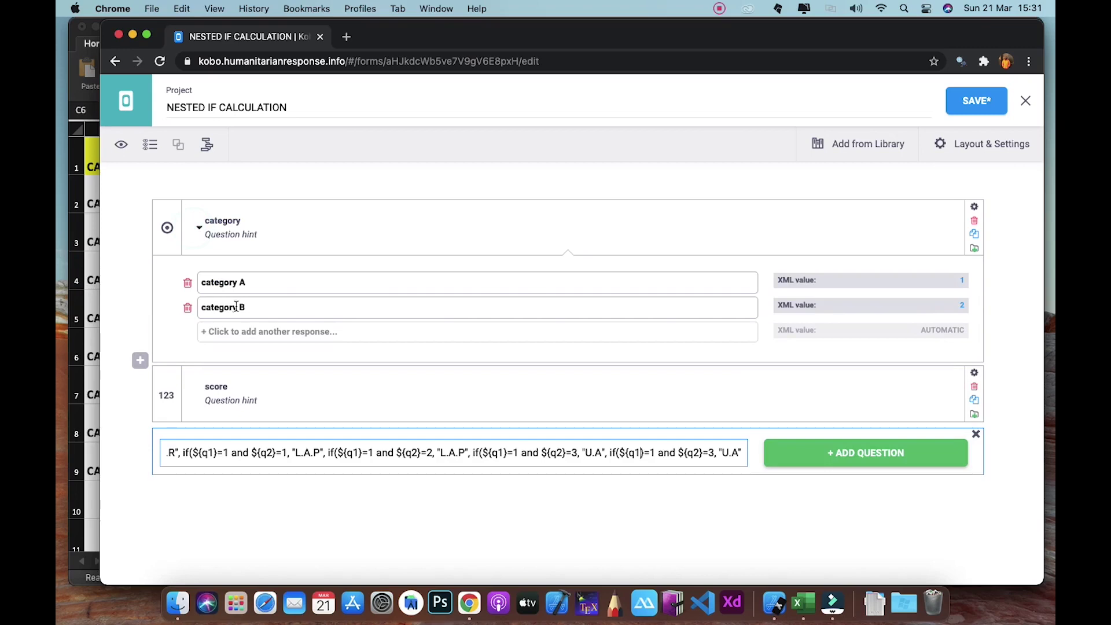
{"action": "left_click", "coordinate": [199, 227]}
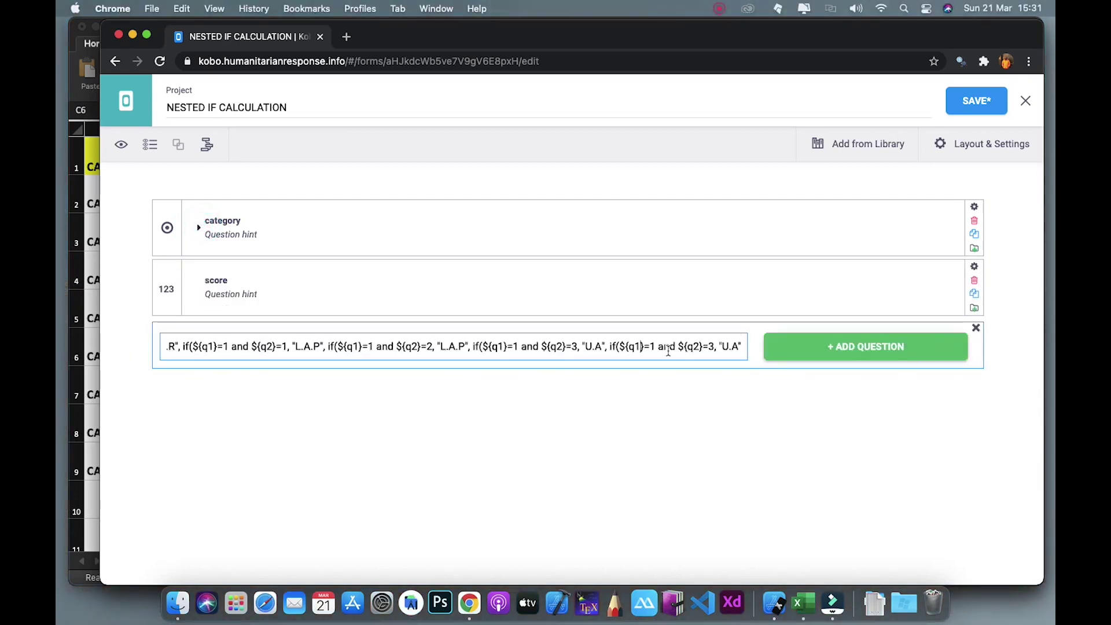
{"action": "key", "text": "Right"}
{"action": "key", "text": "Left"}
{"action": "key", "text": "BackSpace"}
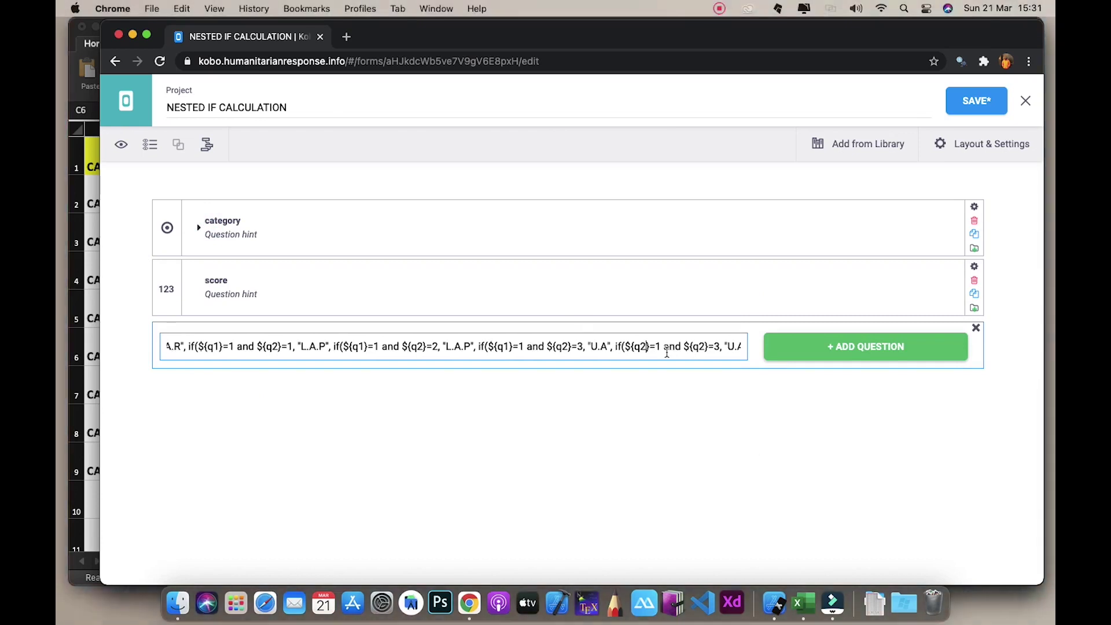
{"action": "type", "text": "2"}
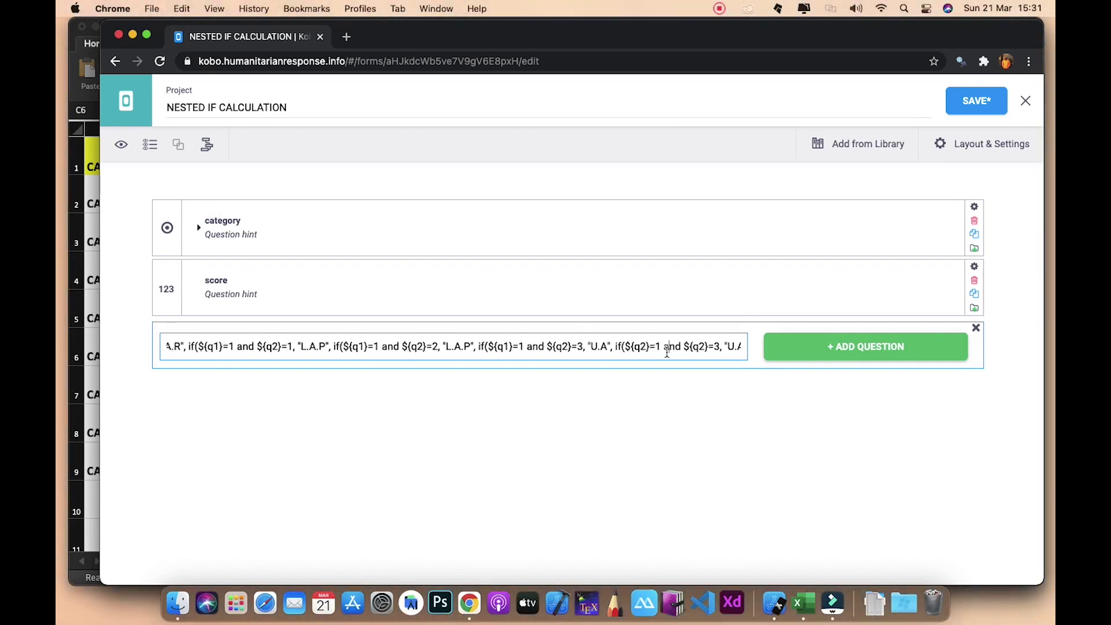
{"action": "key", "text": "Left"}
{"action": "key", "text": "BackSpace"}
{"action": "type", "text": "1"}
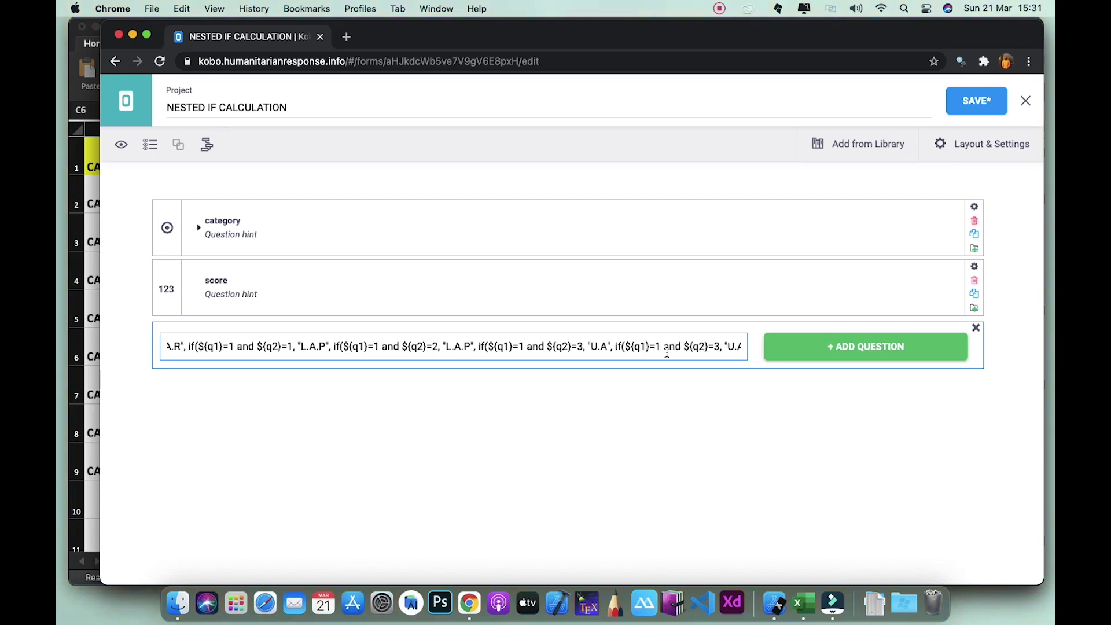
Set the copied clause's conditions to ${q1}=2 and ${q2}=0, and check the category B, score 0 row in Excel
{"action": "key", "text": "BackSpace"}
{"action": "type", "text": "2"}
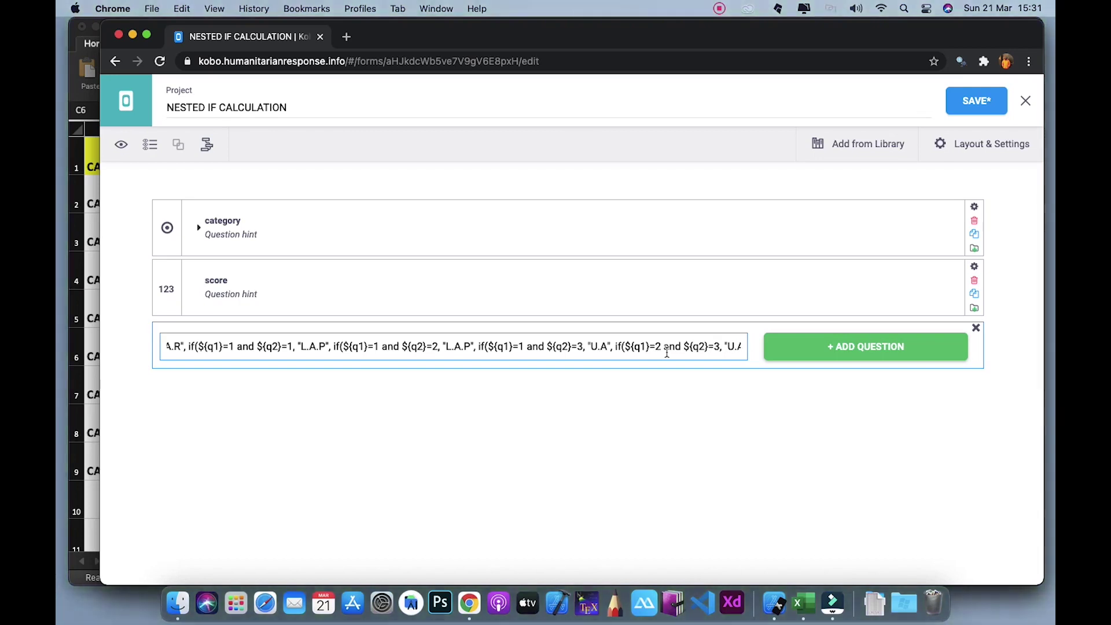
{"action": "key", "text": "BackSpace"}
{"action": "type", "text": "0"}
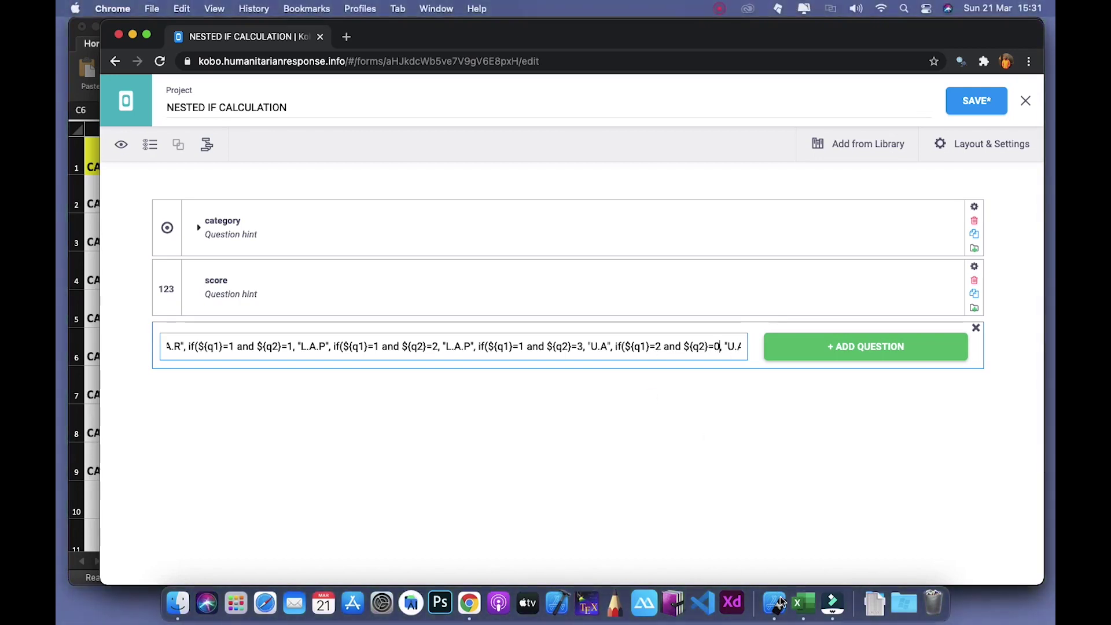
{"action": "left_click", "coordinate": [804, 604]}
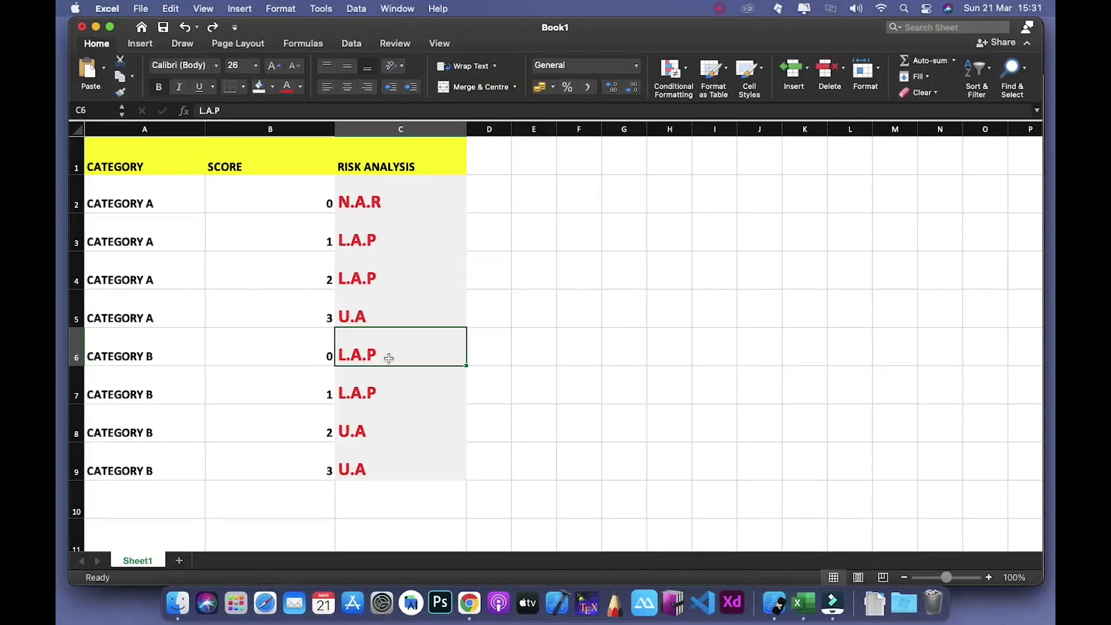
{"action": "left_click", "coordinate": [480, 606]}
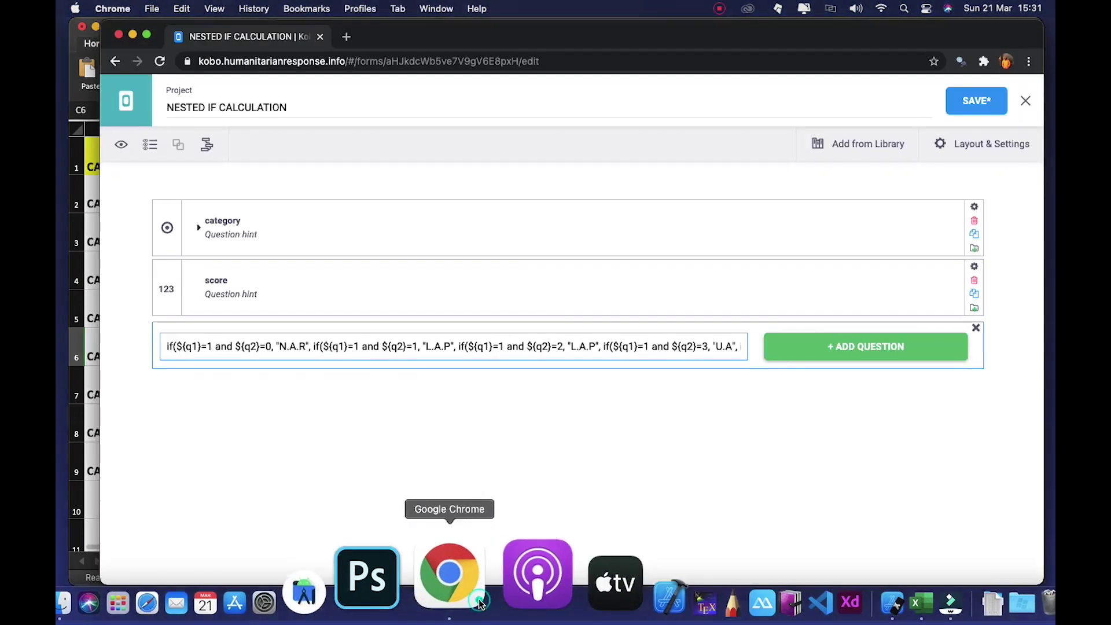
{"action": "left_click", "coordinate": [724, 349]}
{"action": "key", "text": "BackSpace"}
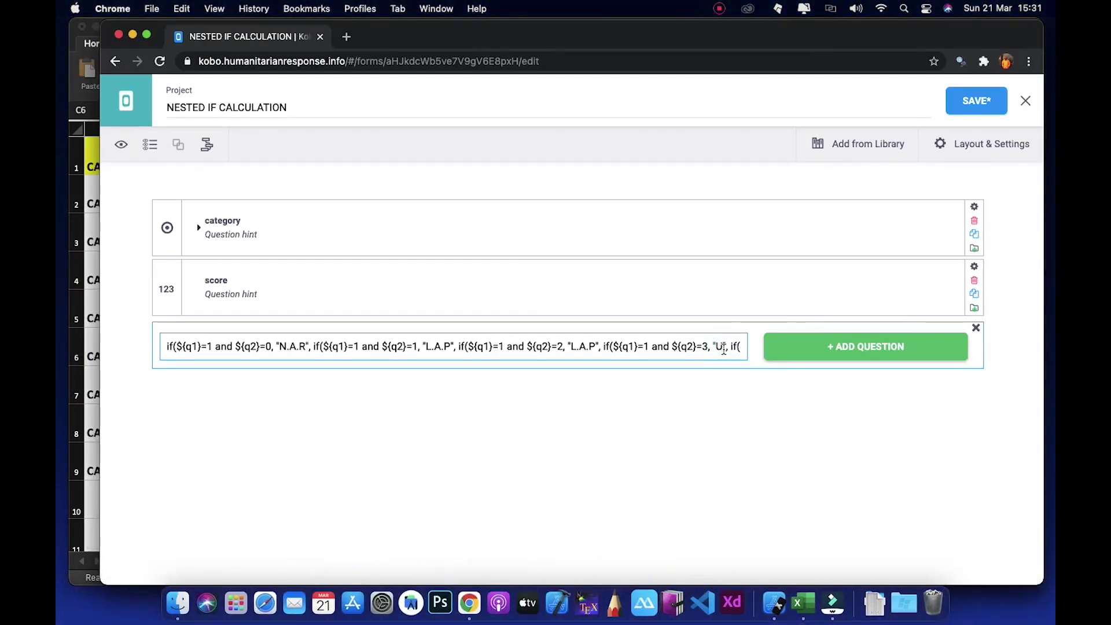
{"action": "type", "text": "A"}
Replace the result of the last if clause, for category B with score 0, with "L.A.P"
{"action": "left_click", "coordinate": [690, 352]}
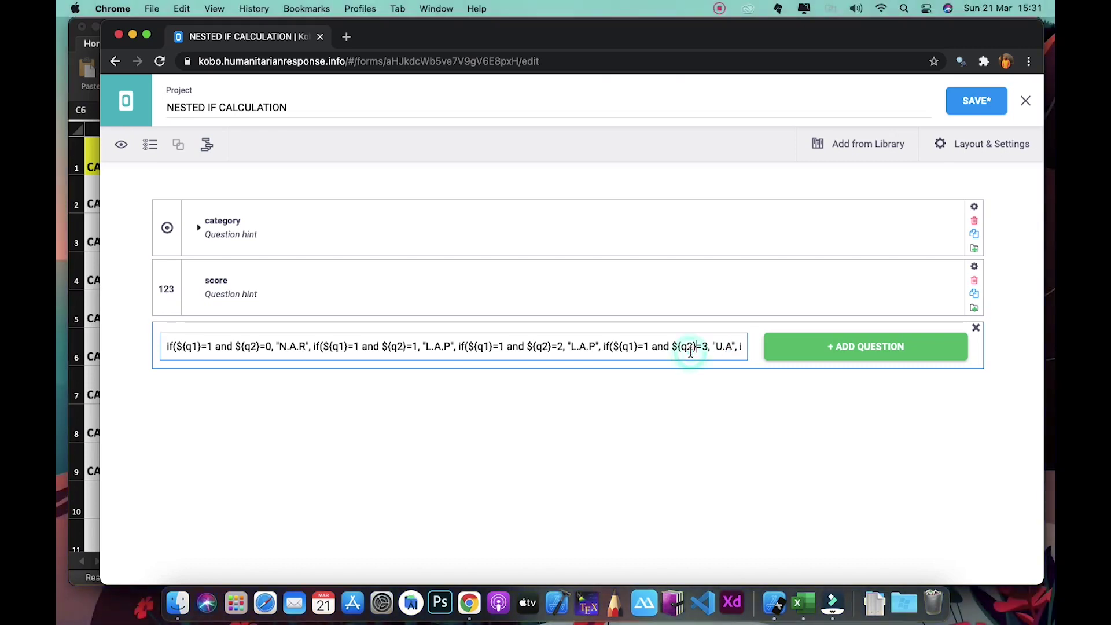
{"action": "key", "text": "super+Right"}
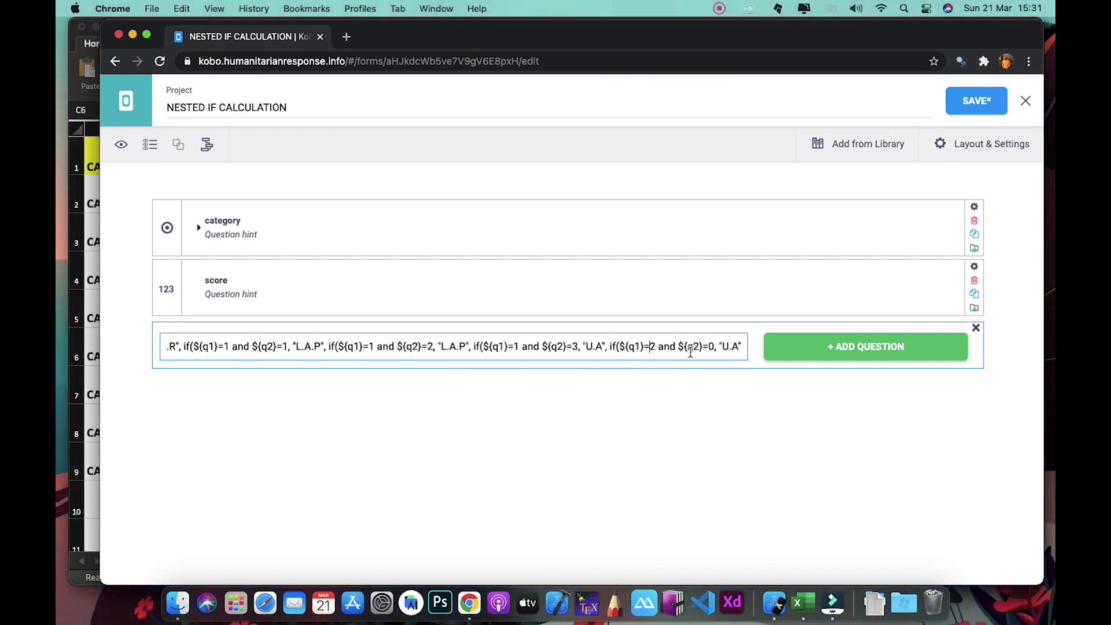
{"action": "key", "text": "Right"}
{"action": "key", "text": "Right"}
{"action": "key", "text": "Right"}
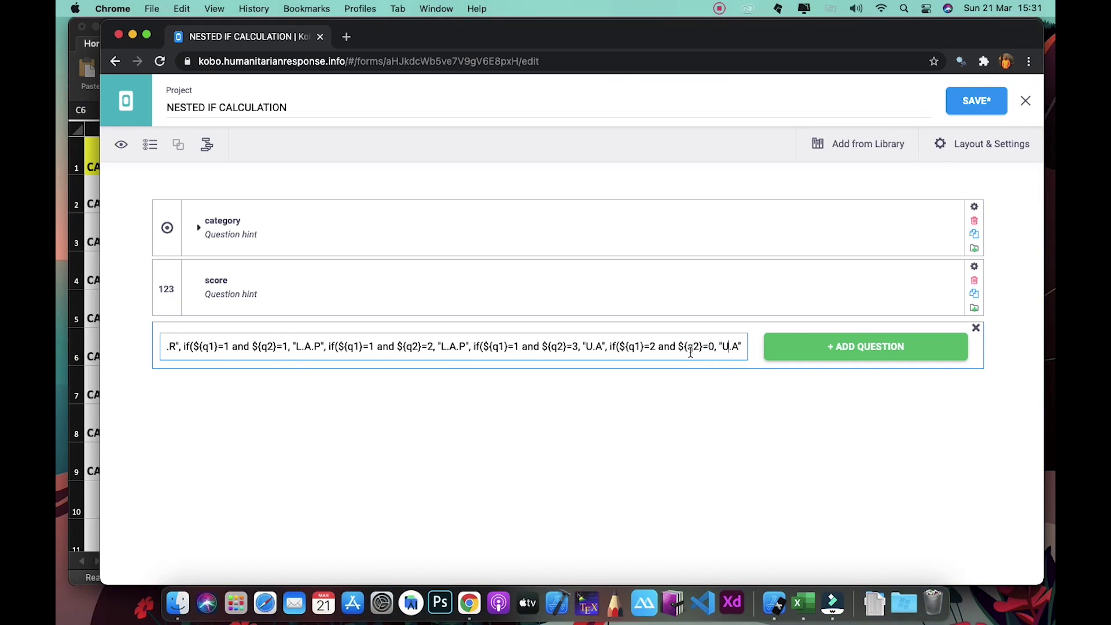
{"action": "key", "text": "BackSpace"}
{"action": "key", "text": "BackSpace"}
{"action": "key", "text": "BackSpace"}
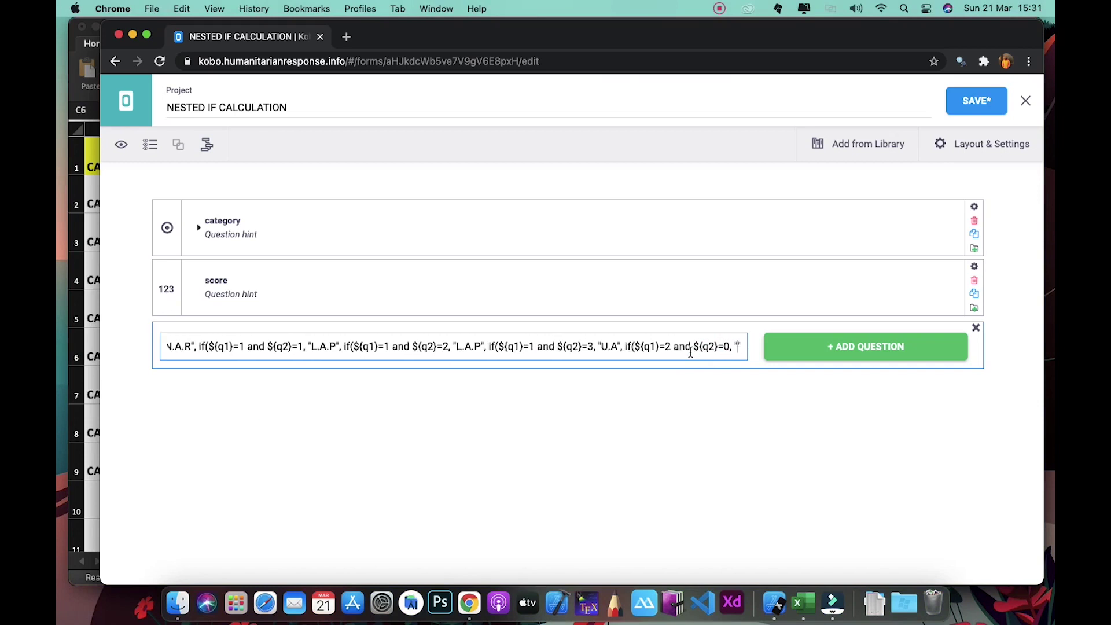
{"action": "type", "text": "L.A.P"}
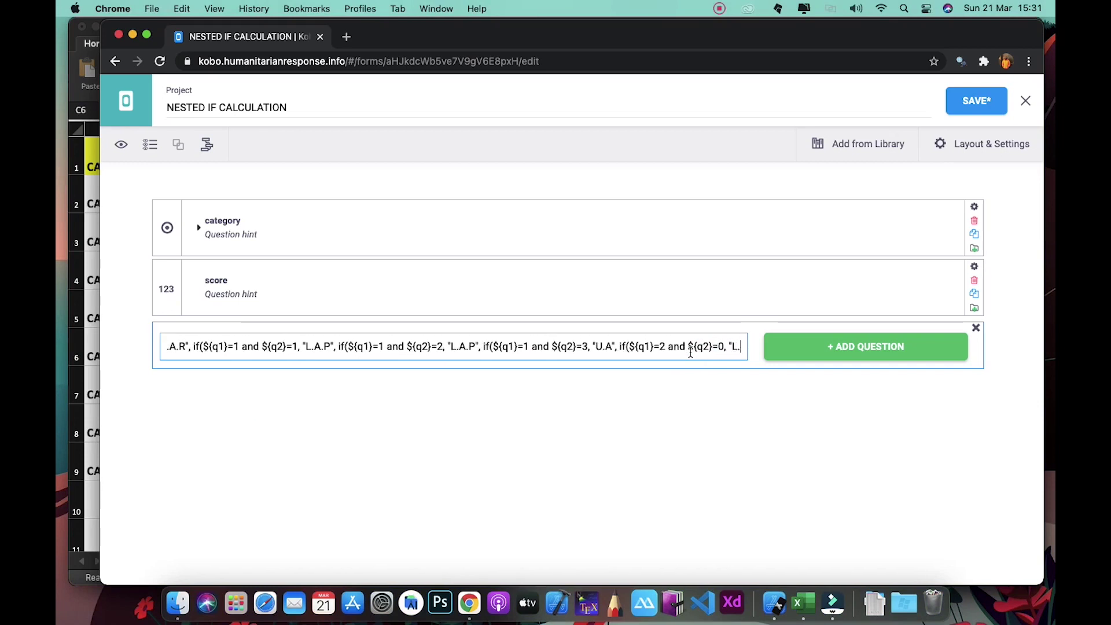
{"action": "left_click", "coordinate": [602, 348]}
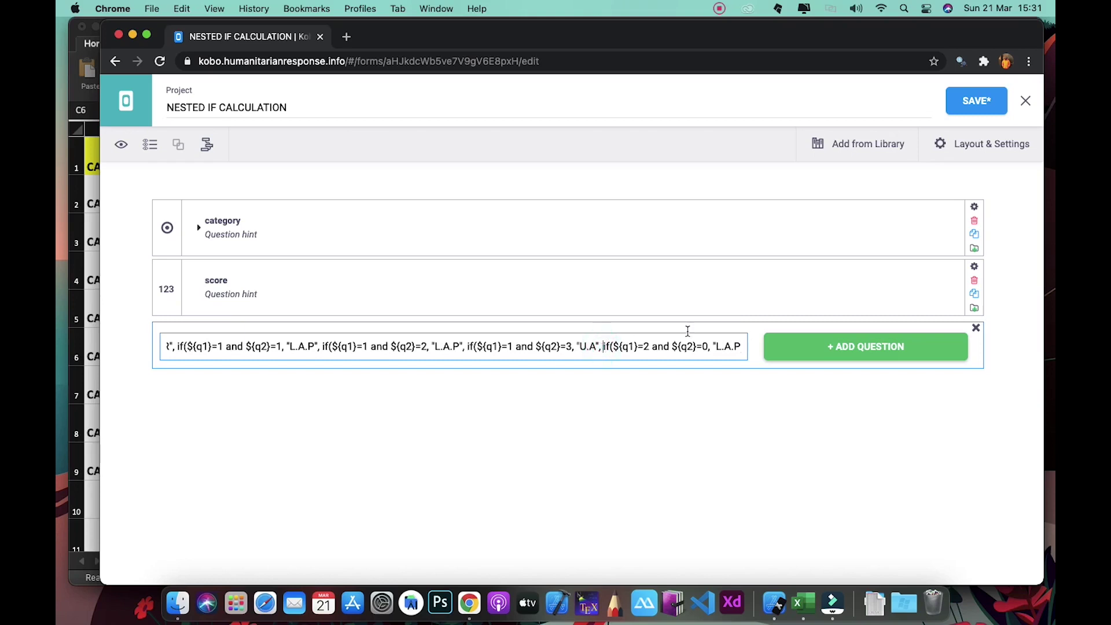
{"action": "left_click", "coordinate": [733, 344]}
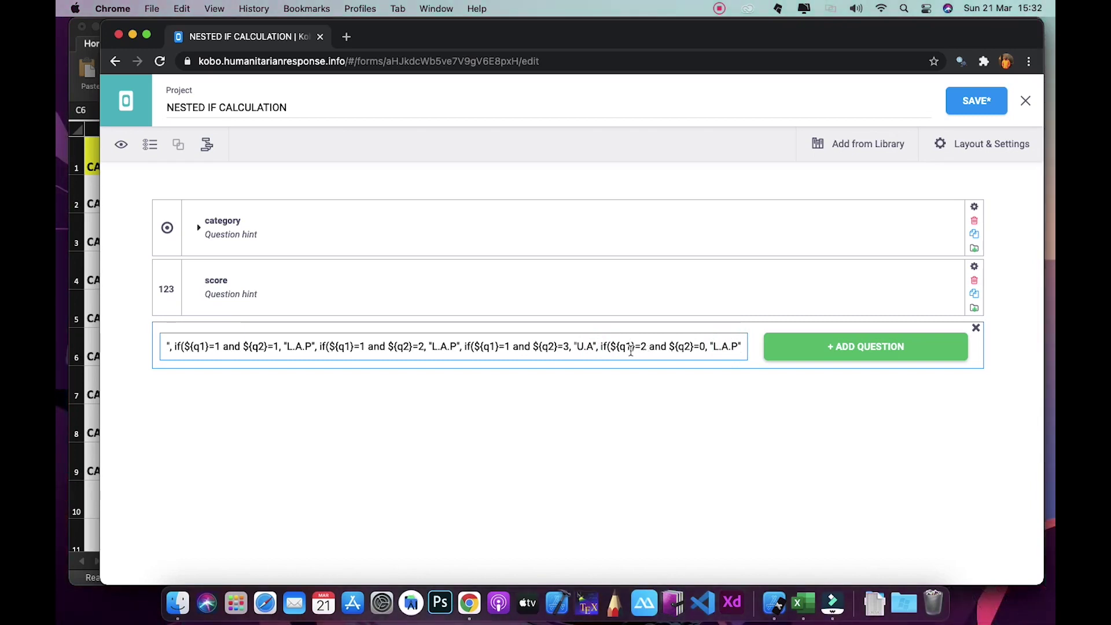
Compare the last if clause with the category options' XML values and the category B, score 0 row in Excel
{"action": "left_click", "coordinate": [198, 229]}
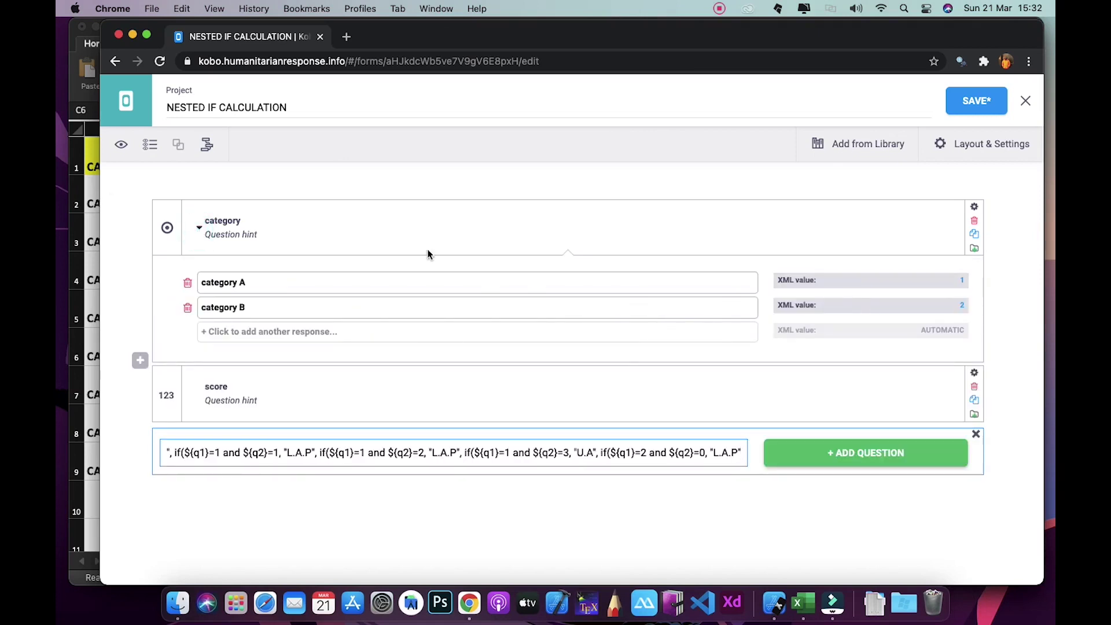
{"action": "left_click", "coordinate": [198, 229]}
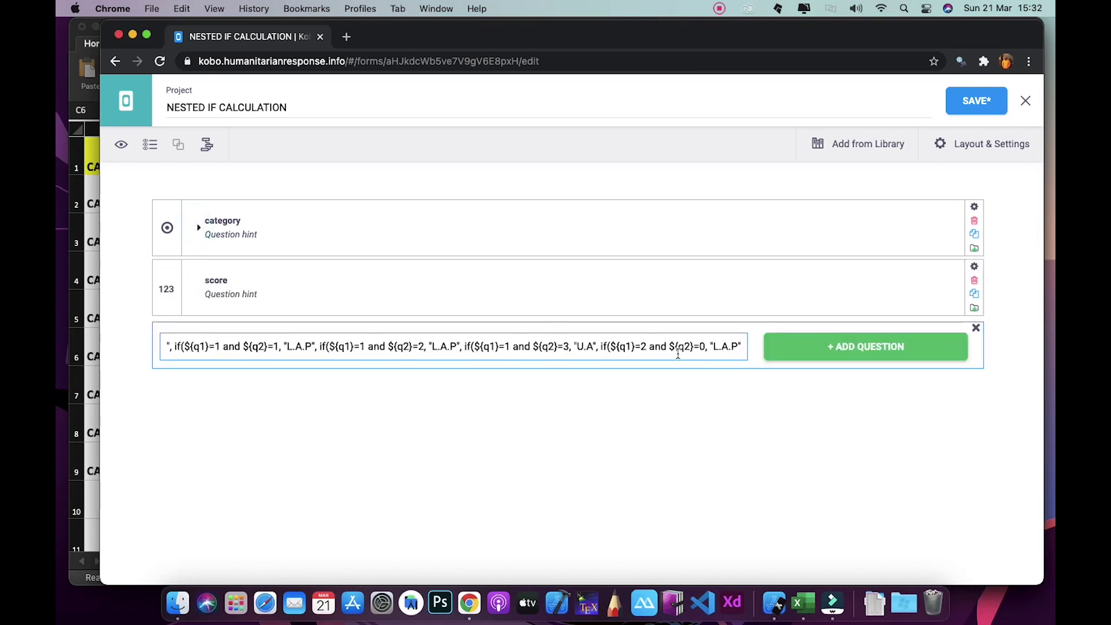
{"action": "left_click", "coordinate": [802, 588]}
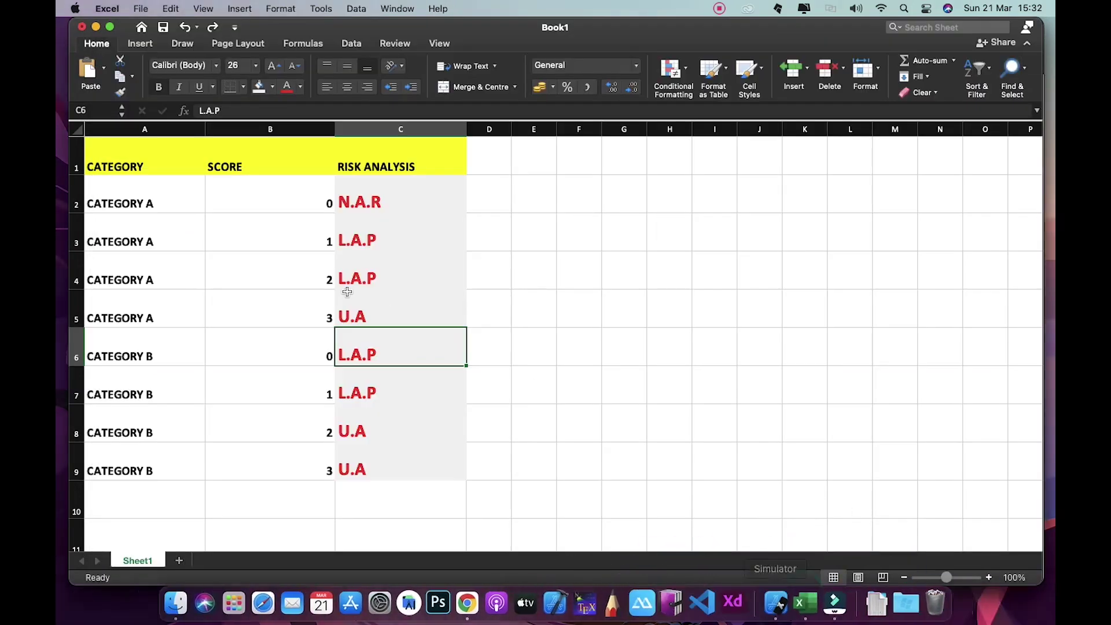
{"action": "left_click", "coordinate": [154, 352]}
{"action": "key", "text": "Right"}
{"action": "key", "text": "Right"}
{"action": "key", "text": "Left"}
{"action": "key", "text": "Left"}
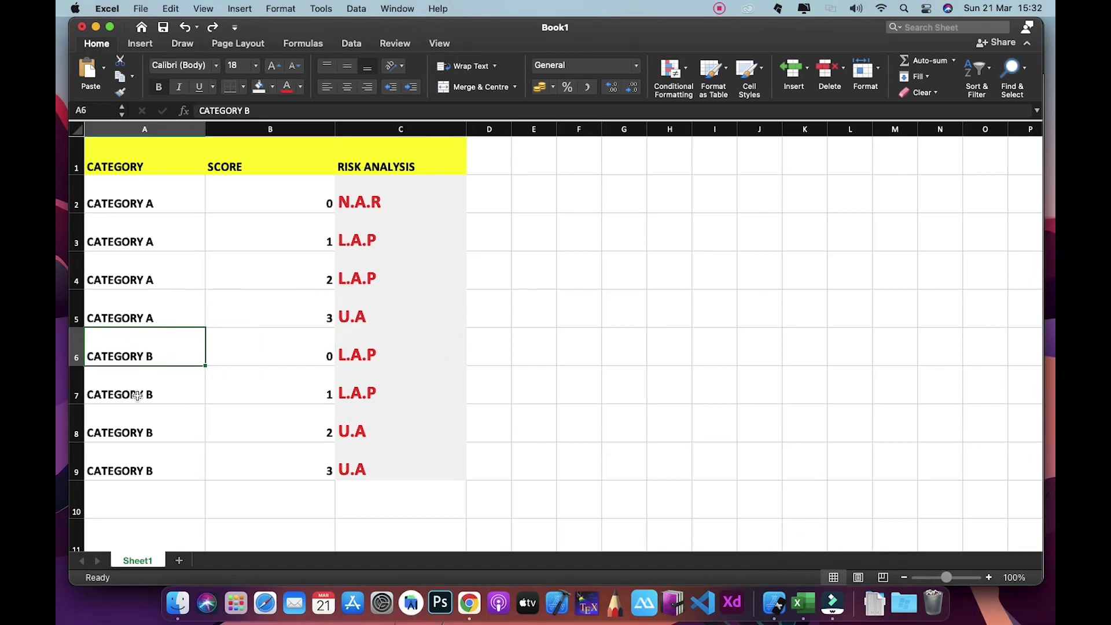
{"action": "left_click", "coordinate": [470, 601]}
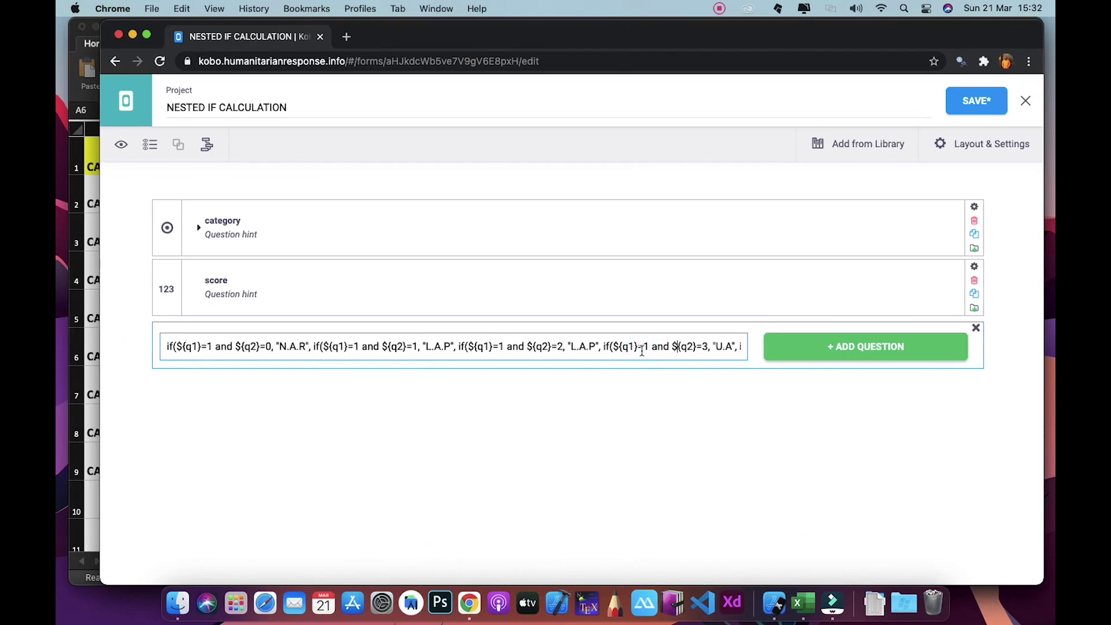
Append a comma and a copy of the last if clause, for category B with score 0, to the expression
{"action": "key", "text": "super+Right"}
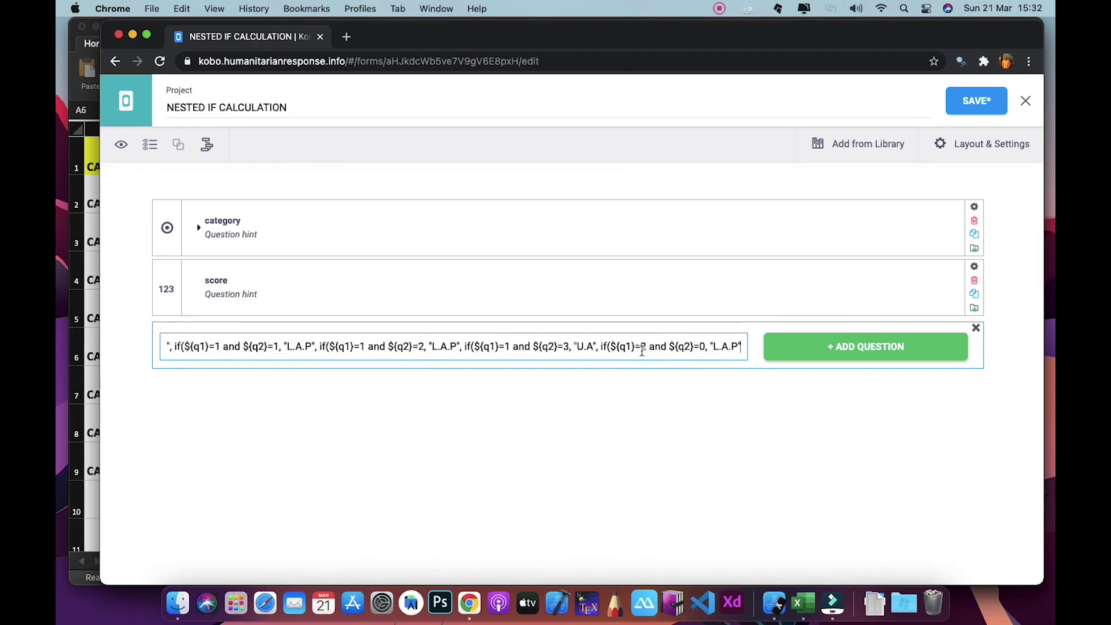
{"action": "type", "text": ","}
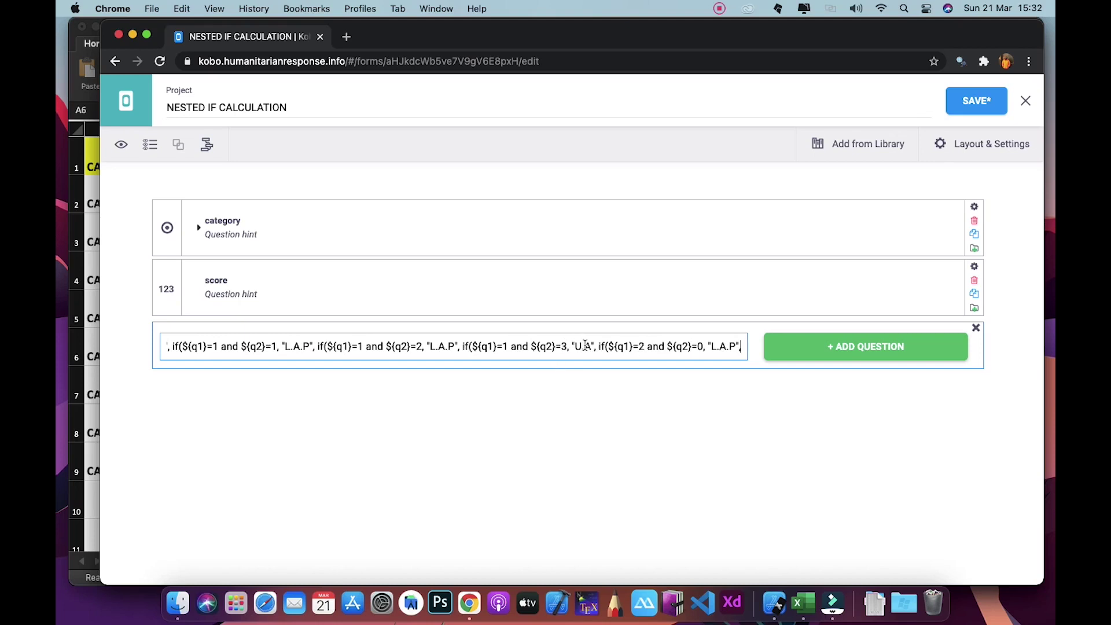
{"action": "left_click_drag", "start_coordinate": [599, 346], "coordinate": [731, 348]}
{"action": "key", "text": "super+c"}
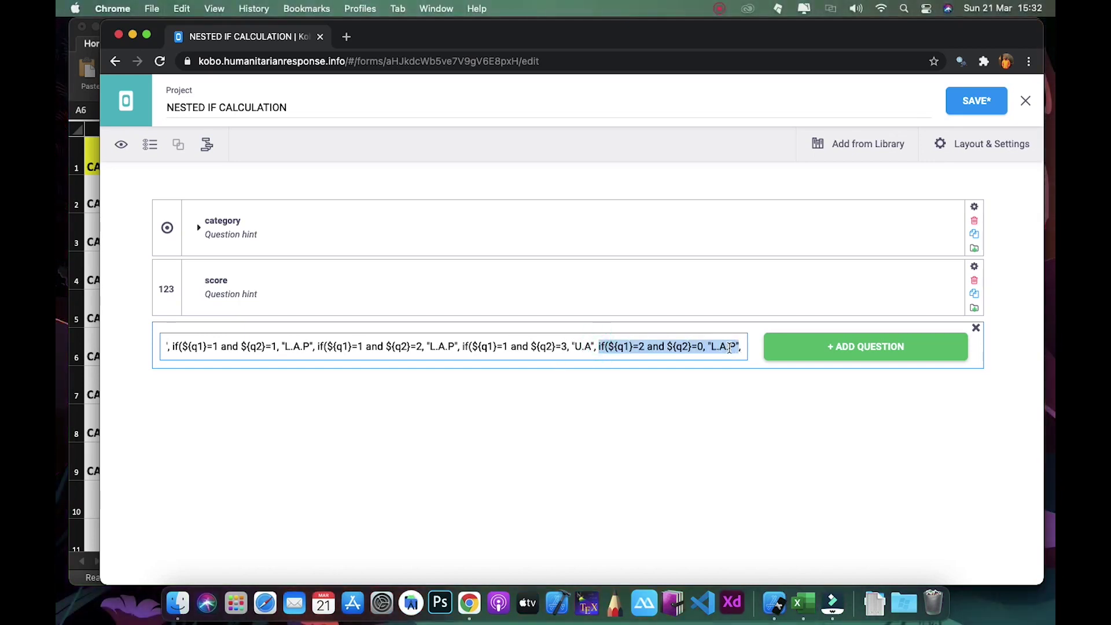
{"action": "left_click", "coordinate": [737, 346]}
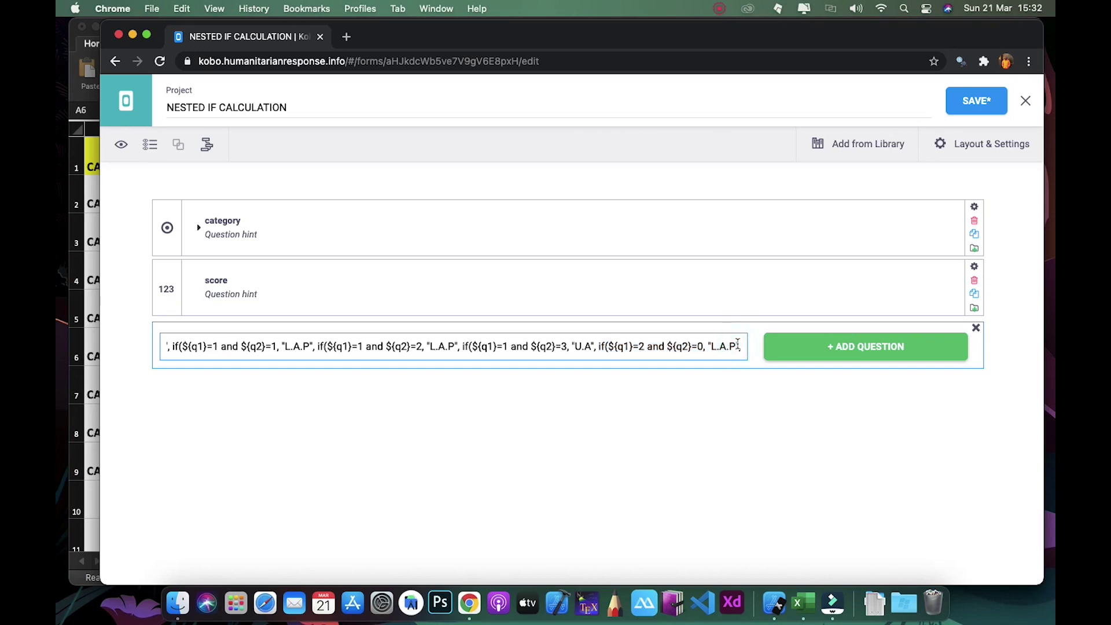
{"action": "key", "text": "super+v"}
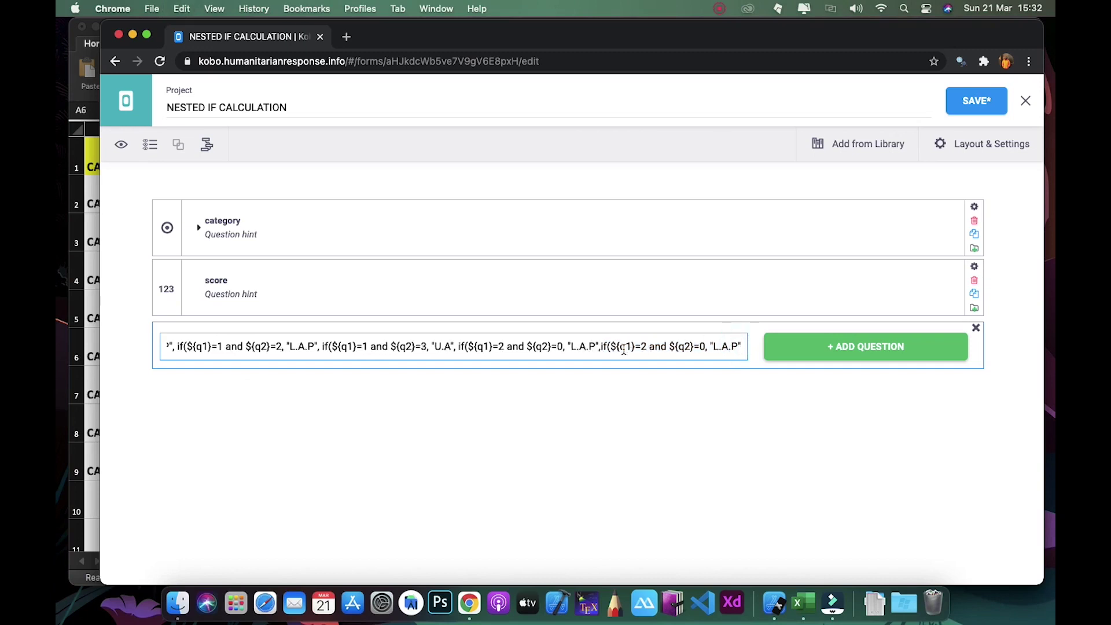
Set the score condition of the copied if clause to ${q2}=1, keeping "L.A.P" as its result
{"action": "double_click", "coordinate": [703, 346]}
{"action": "type", "text": "1"}
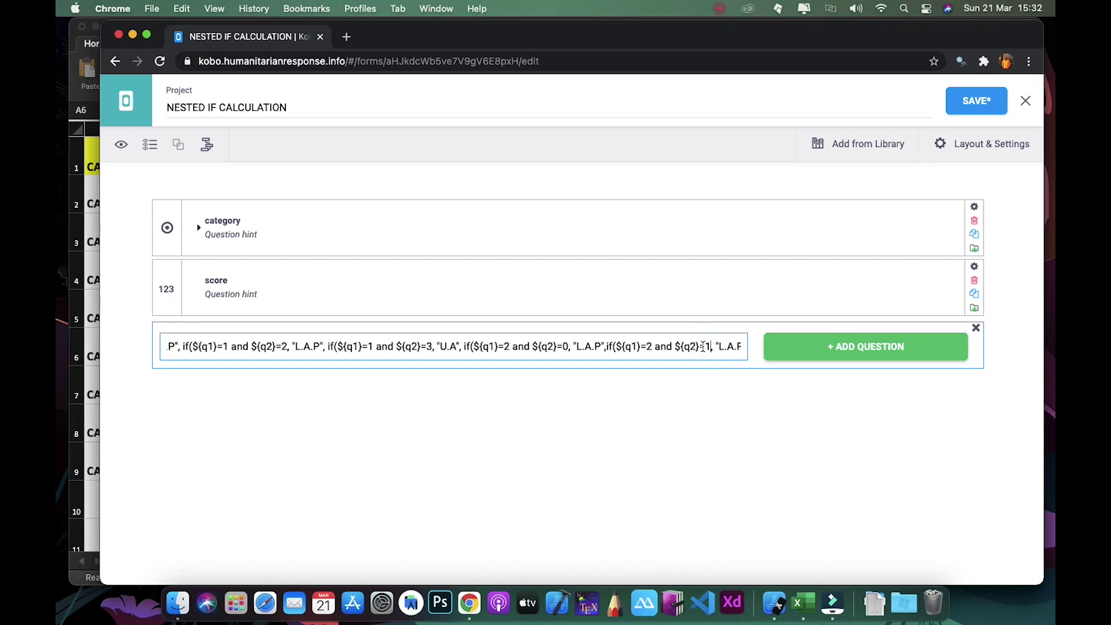
{"action": "key", "text": "Right"}
{"action": "key", "text": "Right"}
{"action": "key", "text": "Right"}
{"action": "key", "text": "Right"}
{"action": "key", "text": "Right"}
{"action": "key", "text": "Right"}
{"action": "key", "text": "Right"}
{"action": "key", "text": "Right"}
{"action": "key", "text": "Right"}
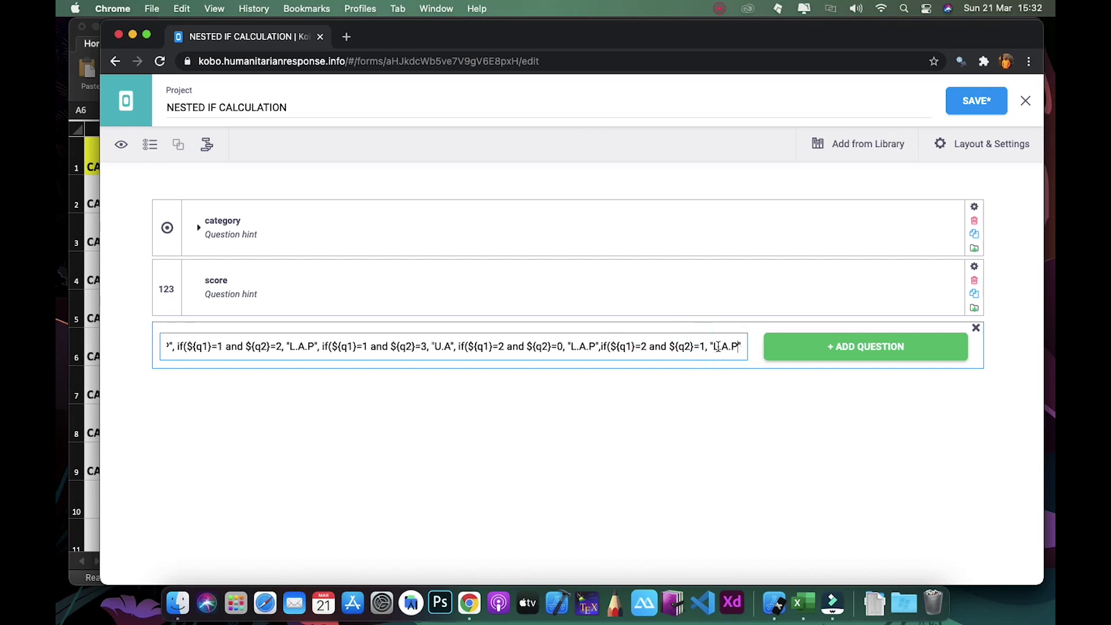
Check the category B, score 1 row in Excel and compare it with the last if clause in the Kobo form
{"action": "left_click", "coordinate": [793, 599]}
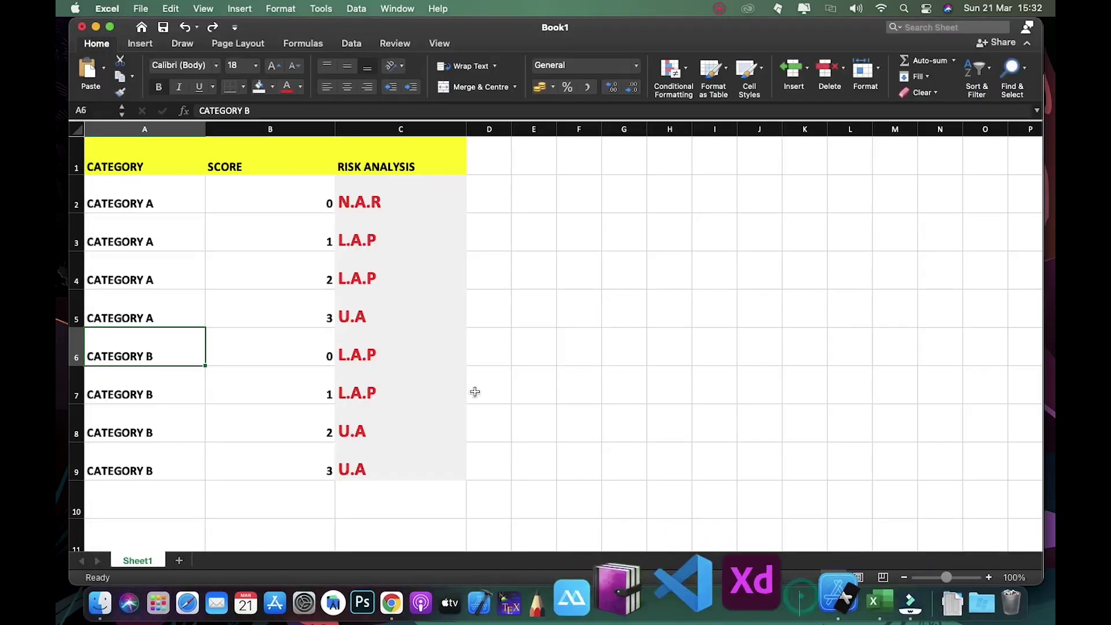
{"action": "key", "text": "Down"}
{"action": "key", "text": "Up"}
{"action": "key", "text": "Down"}
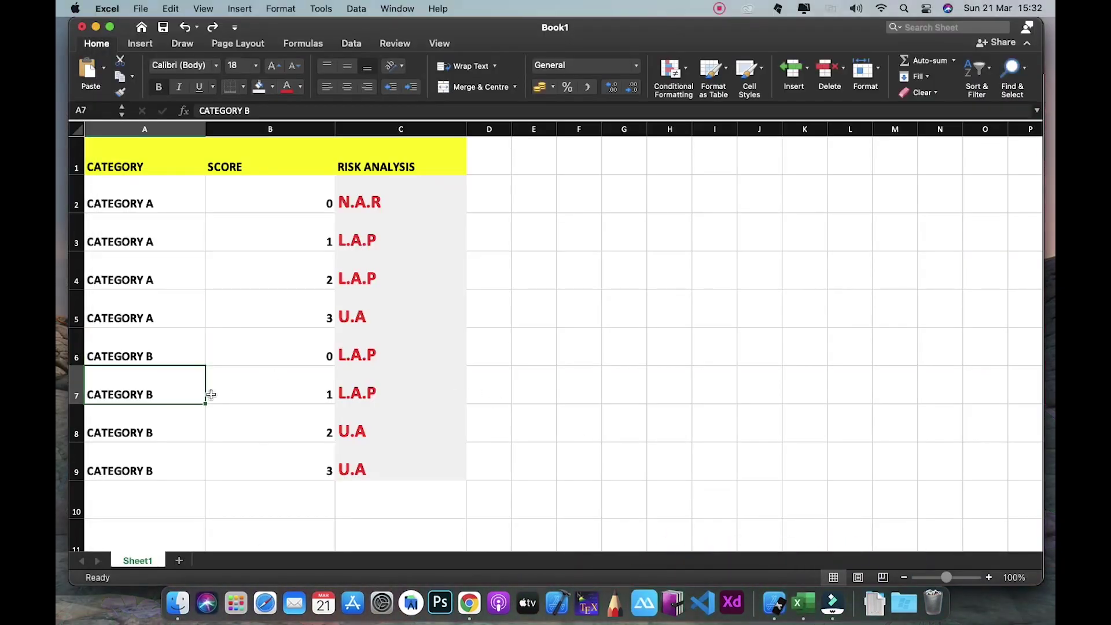
{"action": "key", "text": "Right"}
{"action": "key", "text": "Right"}
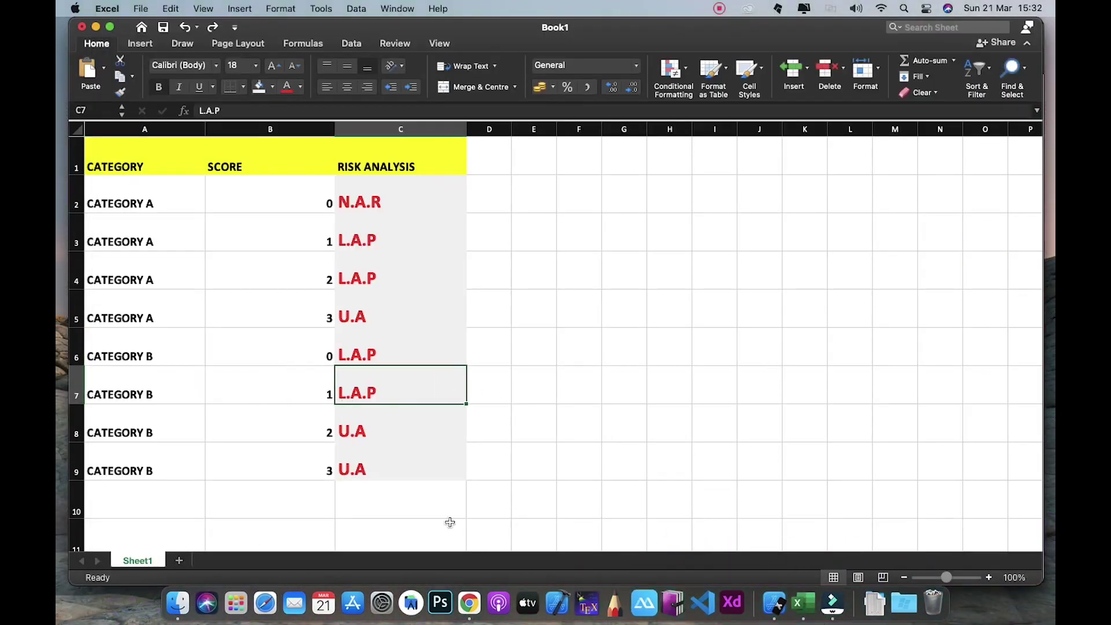
{"action": "left_click", "coordinate": [469, 603]}
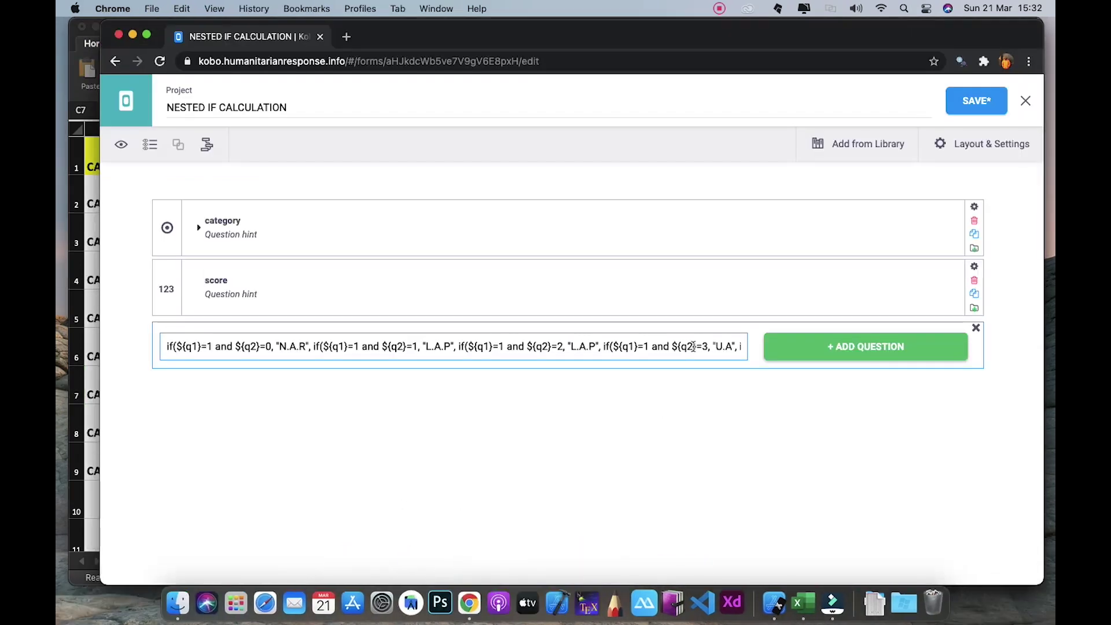
{"action": "key", "text": "Right"}
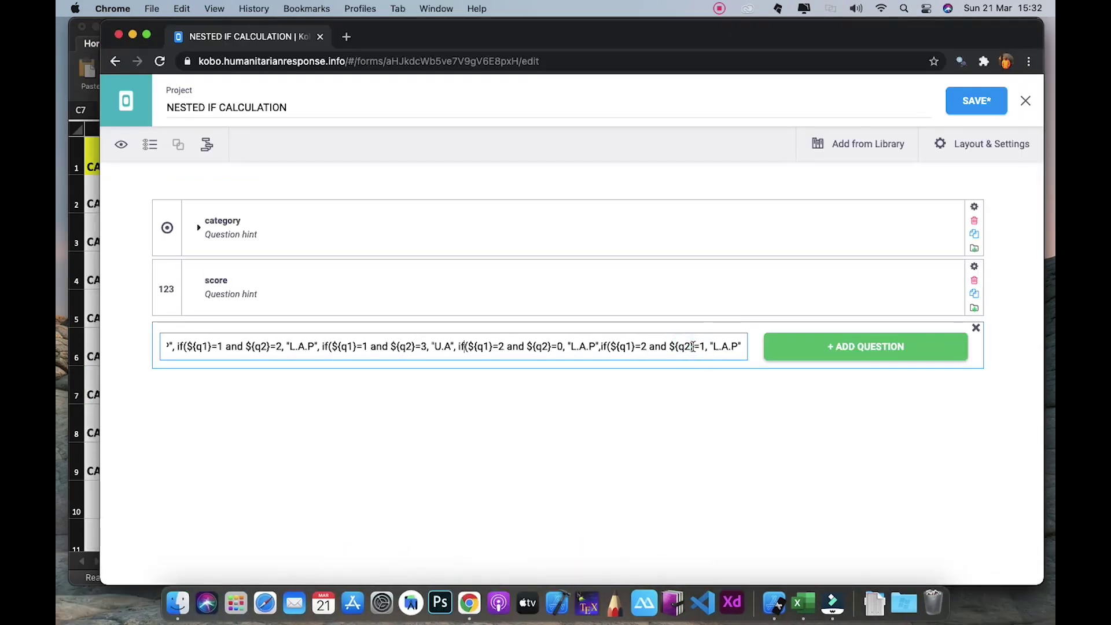
{"action": "key", "text": "alt+Right"}
{"action": "key", "text": "alt+Right"}
{"action": "key", "text": "alt+Right"}
{"action": "key", "text": "alt+Right"}
{"action": "key", "text": "alt+Right"}
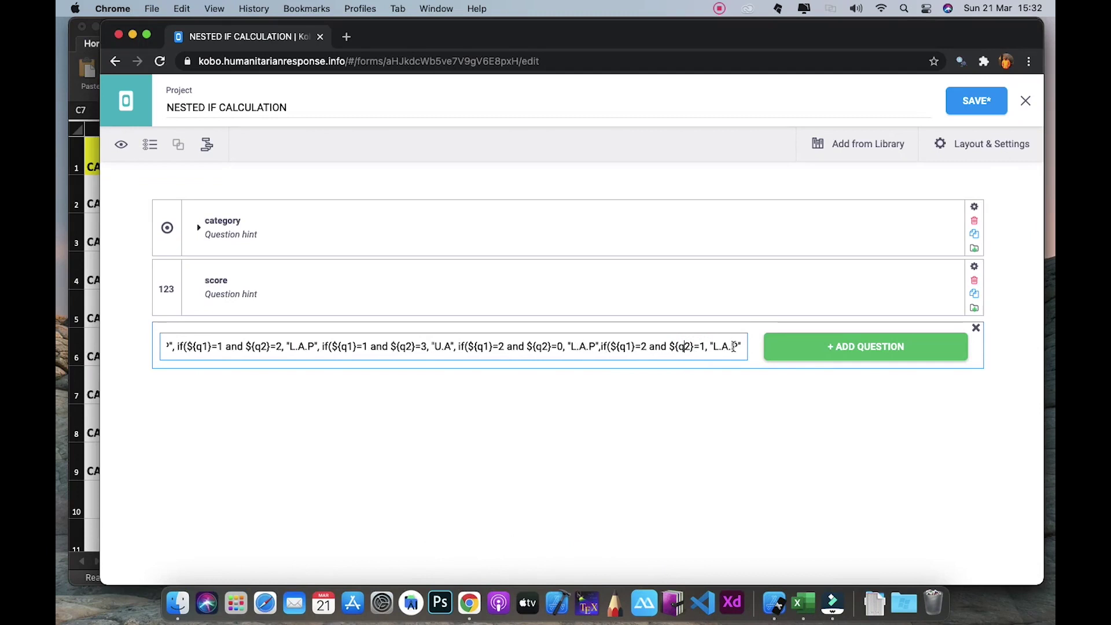
Insert a space before the last if clause and append a comma to the end of the expression
{"action": "left_click", "coordinate": [709, 347]}
{"action": "left_click", "coordinate": [601, 346]}
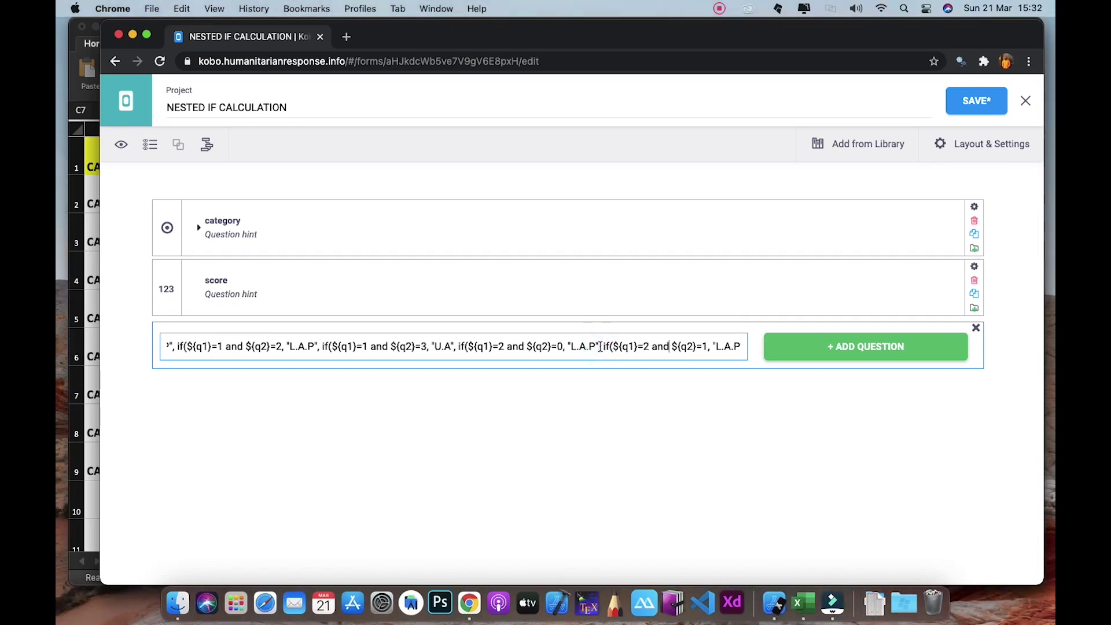
{"action": "type", "text": ","}
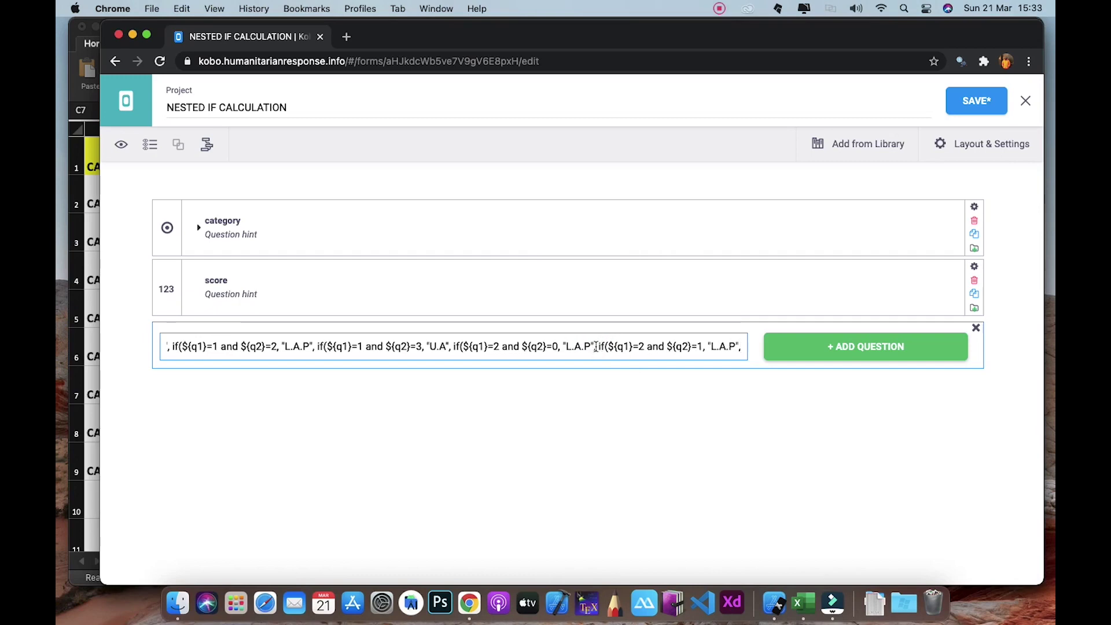
Append a copy of the last if clause, for category B with score 1, to the end of the expression
{"action": "left_click_drag", "start_coordinate": [599, 346], "coordinate": [719, 345]}
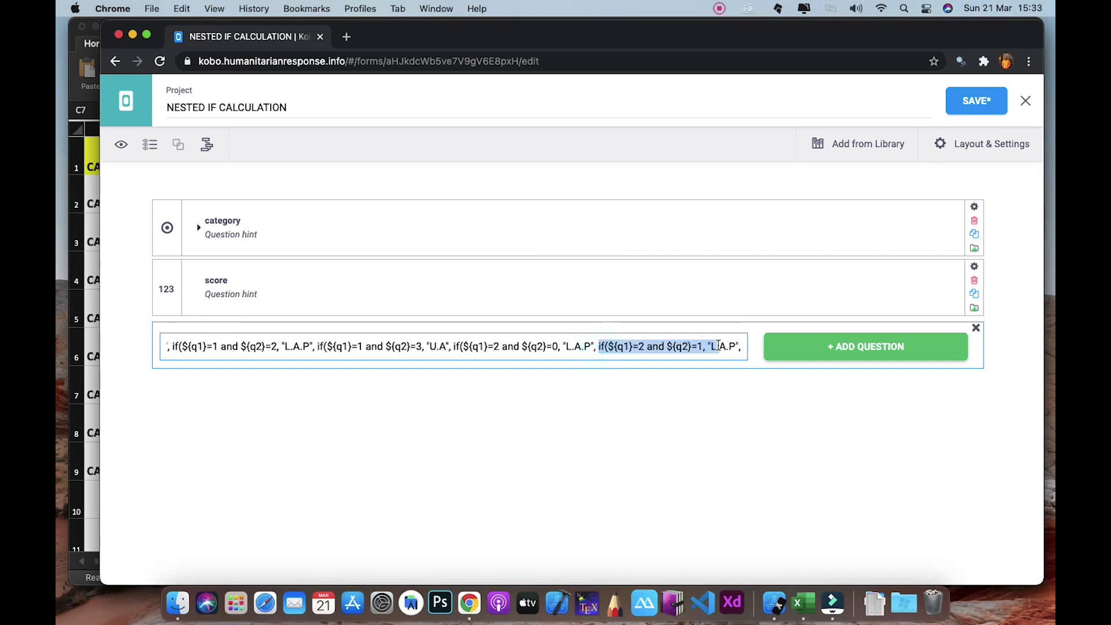
{"action": "key", "text": "shift+Right"}
{"action": "key", "text": "shift+Right"}
{"action": "key", "text": "shift+Right"}
{"action": "key", "text": "shift+Right"}
{"action": "key", "text": "shift+Right"}
{"action": "key", "text": "shift+Right"}
{"action": "key", "text": "super+c"}
{"action": "key", "text": "Right"}
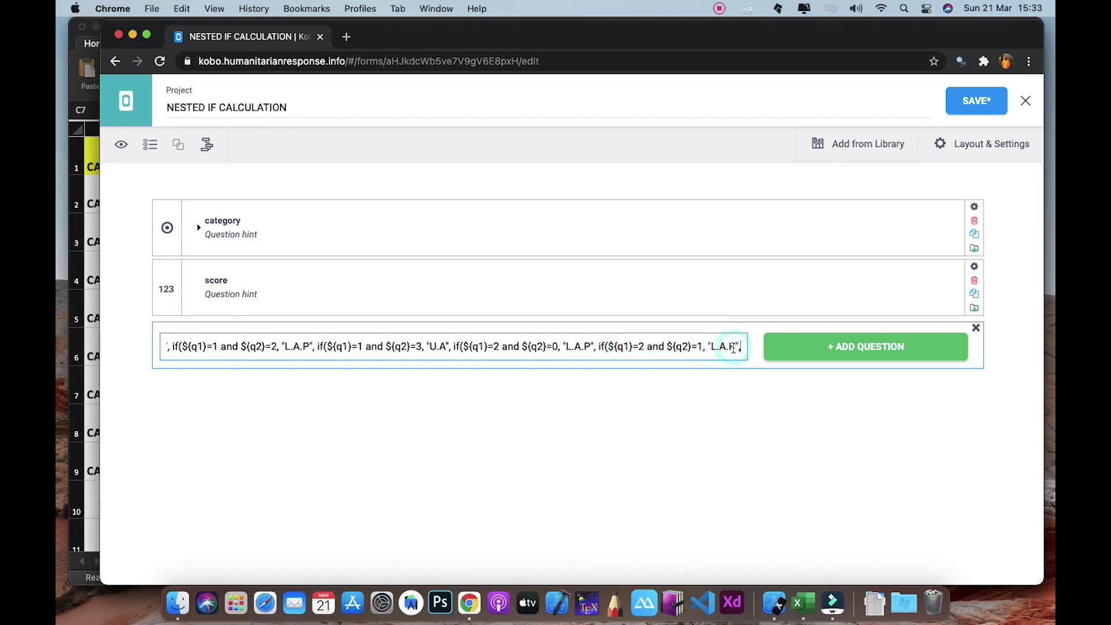
{"action": "key", "text": "super+v"}
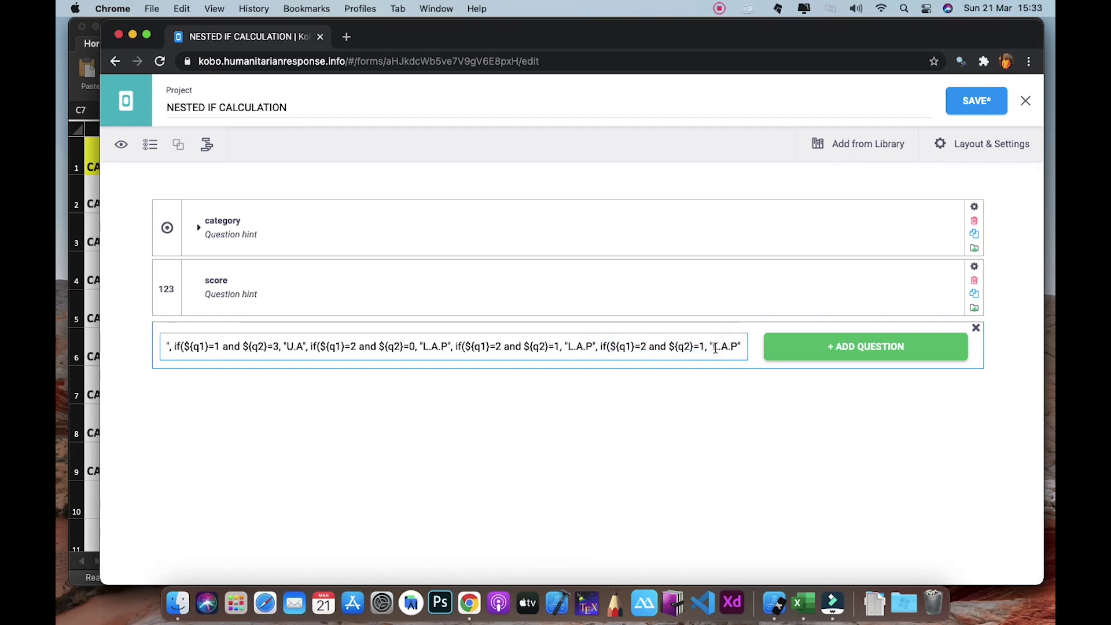
Check the category, score and risk analysis of the category B, score 2 row in Excel, and return to the Kobo form
{"action": "left_click", "coordinate": [809, 604]}
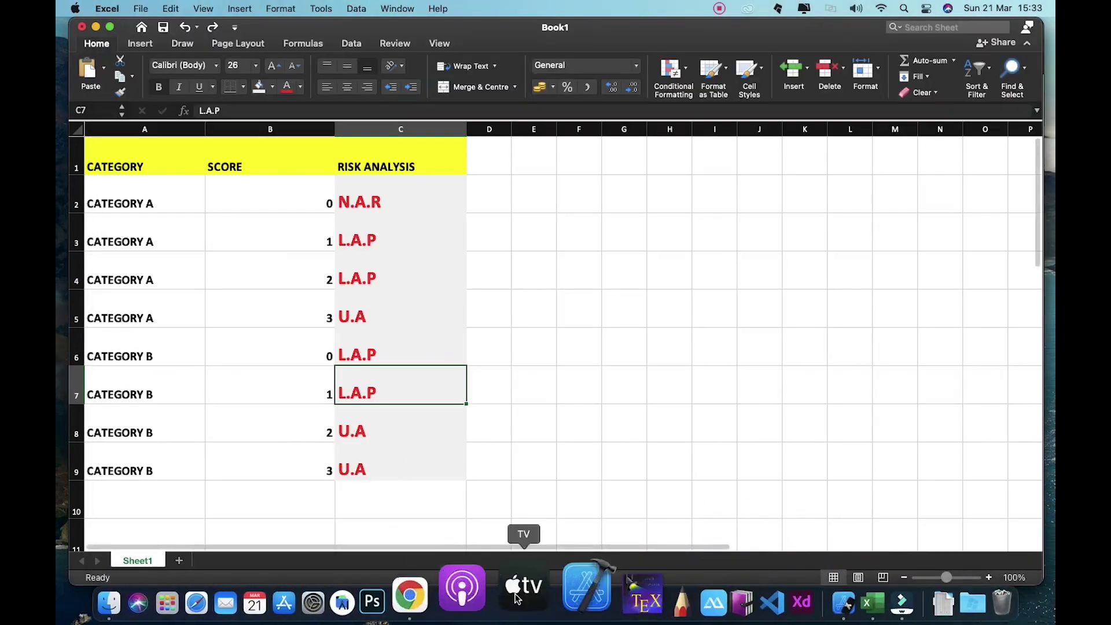
{"action": "left_click", "coordinate": [469, 586]}
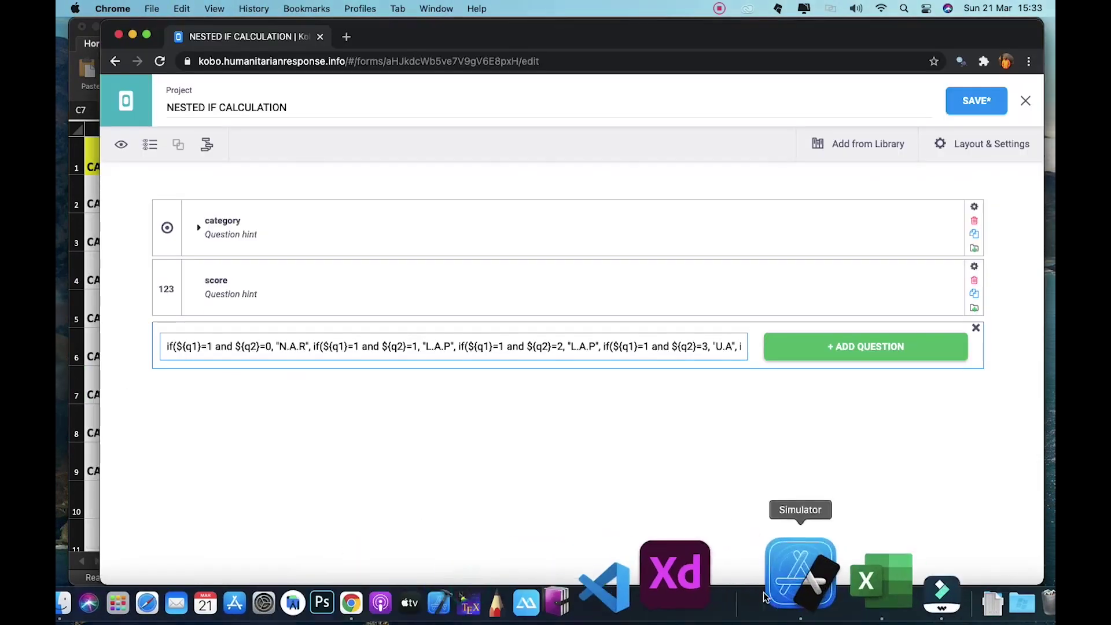
{"action": "left_click", "coordinate": [802, 585]}
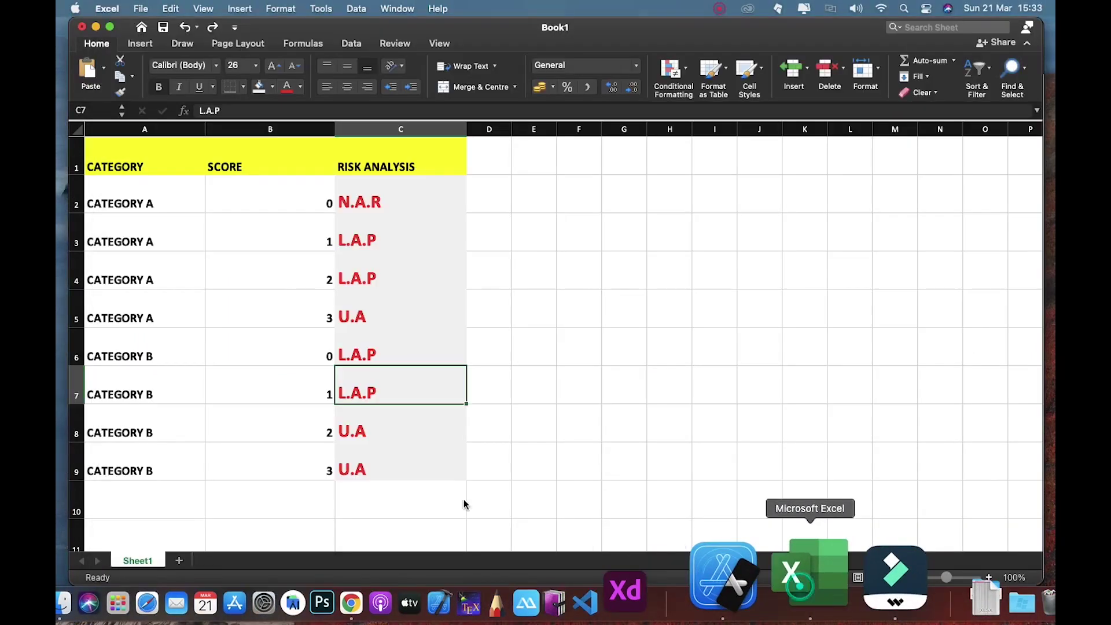
{"action": "left_click", "coordinate": [164, 427]}
{"action": "left_click", "coordinate": [279, 432]}
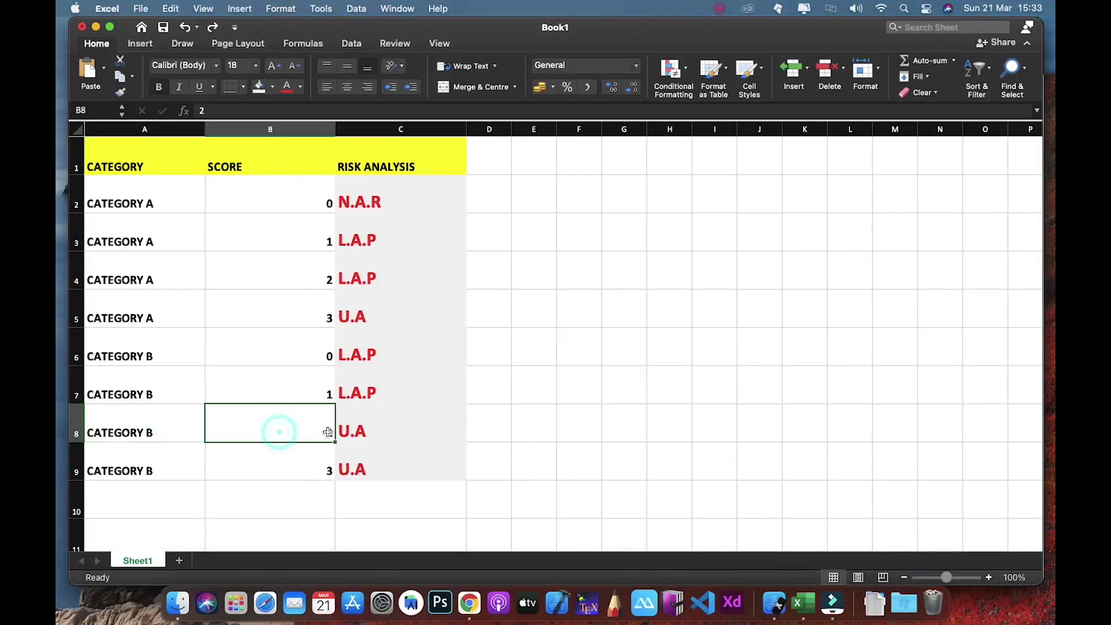
{"action": "left_click", "coordinate": [362, 431]}
{"action": "left_click", "coordinate": [470, 589]}
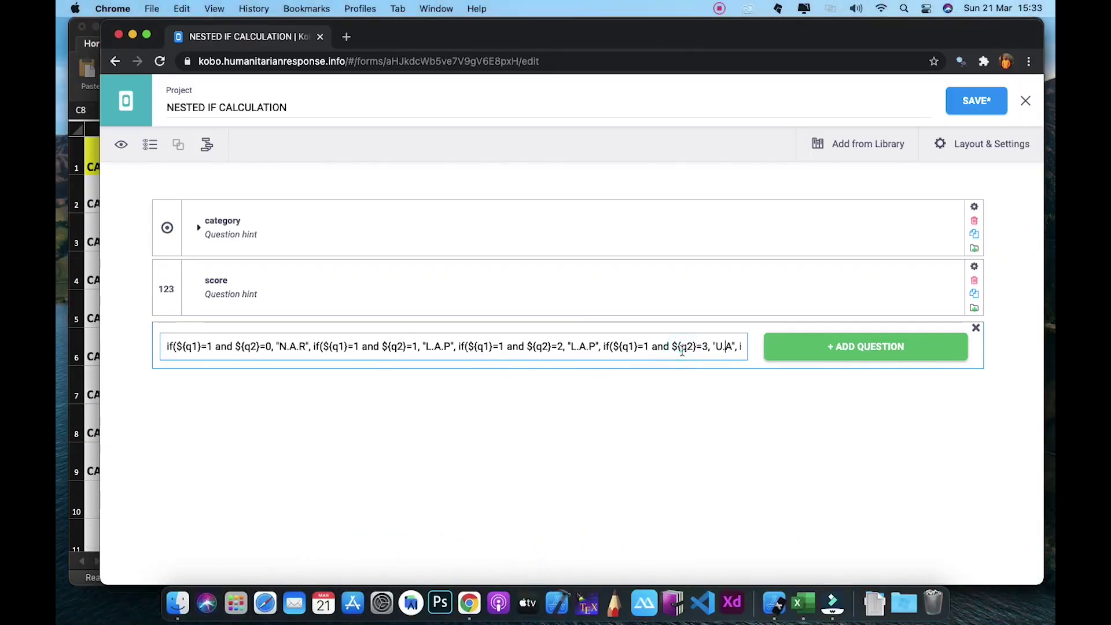
Set the score condition of the copied if clause at the end of the expression to ${q2}=2
{"action": "key", "text": "Right"}
{"action": "key", "text": "Right"}
{"action": "key", "text": "Right"}
{"action": "key", "text": "Right"}
{"action": "key", "text": "Right"}
{"action": "key", "text": "Right"}
{"action": "key", "text": "Right"}
{"action": "key", "text": "Right"}
{"action": "key", "text": "Right"}
{"action": "key", "text": "Right"}
{"action": "key", "text": "Right"}
{"action": "key", "text": "Right"}
{"action": "key", "text": "Right"}
{"action": "key", "text": "Right"}
{"action": "key", "text": "Right"}
{"action": "key", "text": "Right"}
{"action": "key", "text": "Right"}
{"action": "key", "text": "Right"}
{"action": "key", "text": "Right"}
{"action": "key", "text": "Right"}
{"action": "key", "text": "Right"}
{"action": "key", "text": "Right"}
{"action": "key", "text": "Right"}
{"action": "key", "text": "Right"}
{"action": "key", "text": "Right"}
{"action": "key", "text": "Right"}
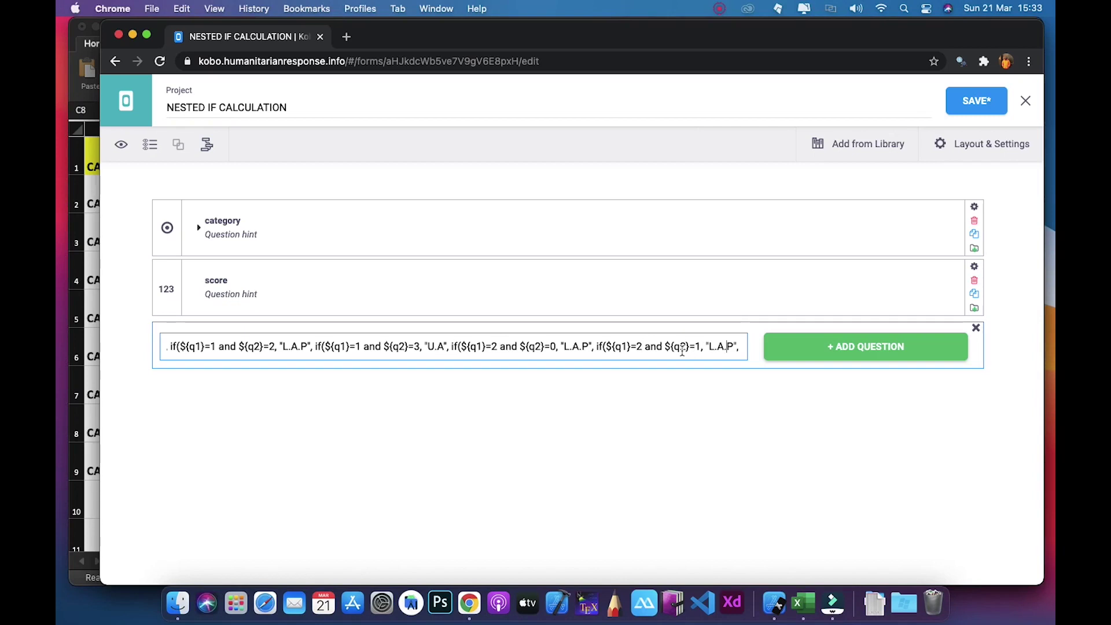
{"action": "key", "text": "super+v"}
{"action": "key", "text": "Right"}
{"action": "key", "text": "Right"}
{"action": "key", "text": "Right"}
{"action": "key", "text": "Right"}
{"action": "key", "text": "Right"}
{"action": "key", "text": "Right"}
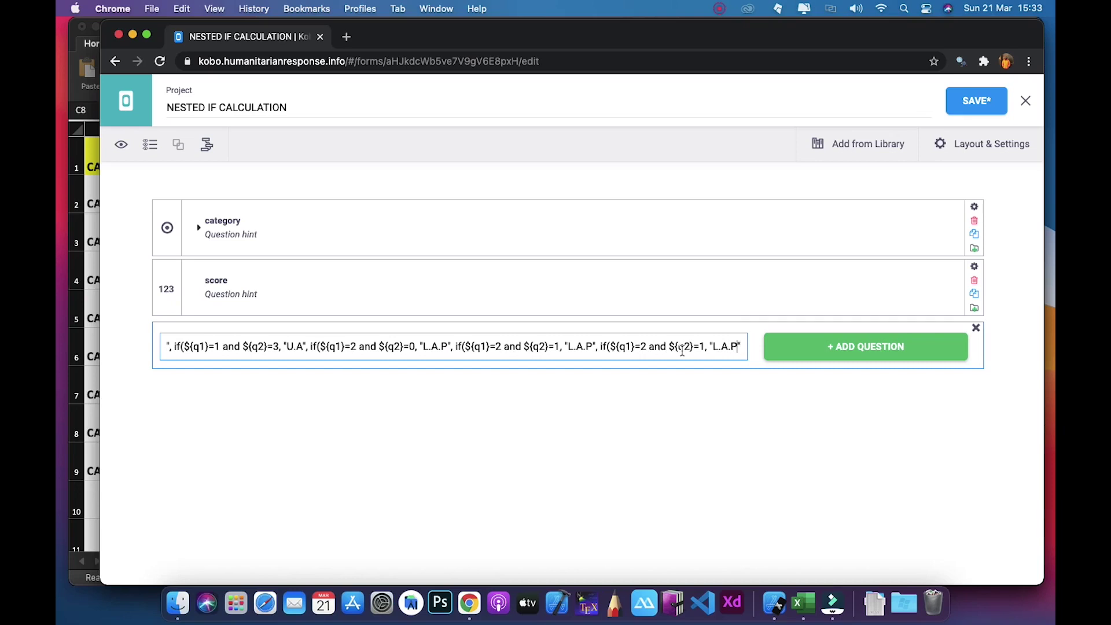
{"action": "key", "text": "Left"}
{"action": "key", "text": "Left"}
{"action": "key", "text": "Left"}
{"action": "key", "text": "Left"}
{"action": "key", "text": "Left"}
{"action": "key", "text": "Left"}
{"action": "key", "text": "Left"}
{"action": "key", "text": "Left"}
{"action": "key", "text": "BackSpace"}
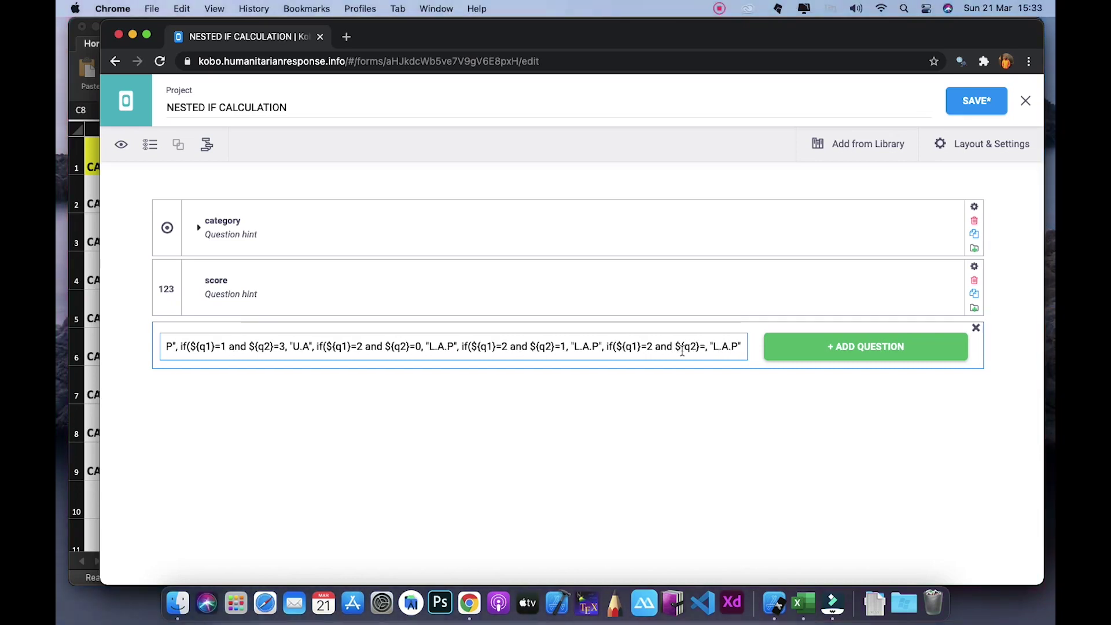
{"action": "type", "text": "2"}
Replace the result of the last if clause, for category B with score 2, with "U.A"
{"action": "key", "text": "Right"}
{"action": "key", "text": "Right"}
{"action": "key", "text": "Right"}
{"action": "key", "text": "Right"}
{"action": "key", "text": "Right"}
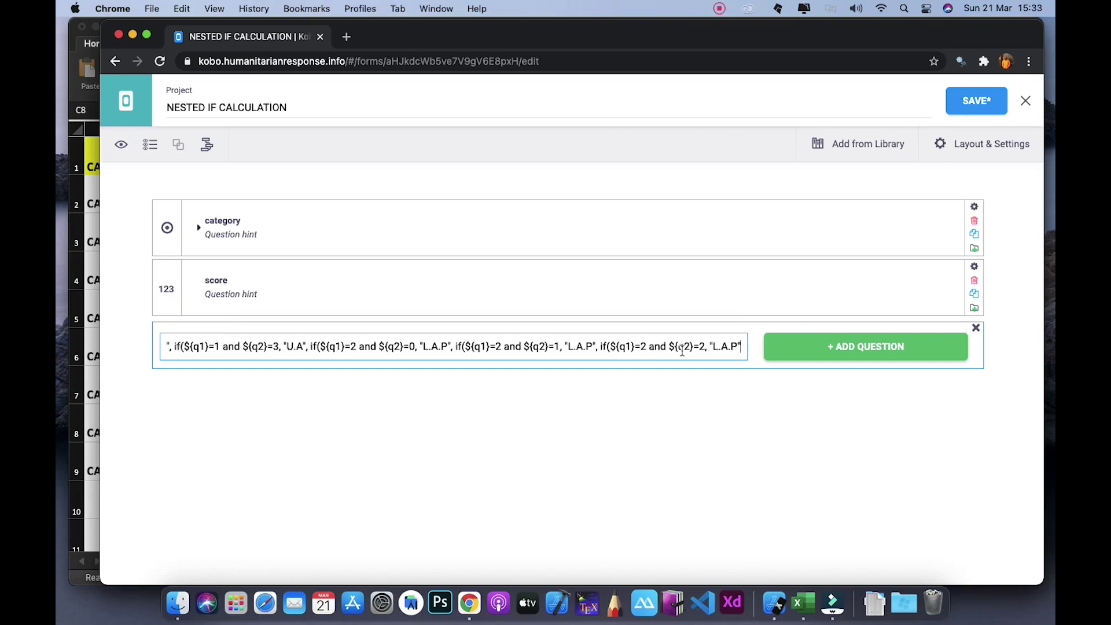
{"action": "key", "text": "BackSpace"}
{"action": "key", "text": "BackSpace"}
{"action": "key", "text": "BackSpace"}
{"action": "key", "text": "BackSpace"}
{"action": "key", "text": "BackSpace"}
{"action": "key", "text": "BackSpace"}
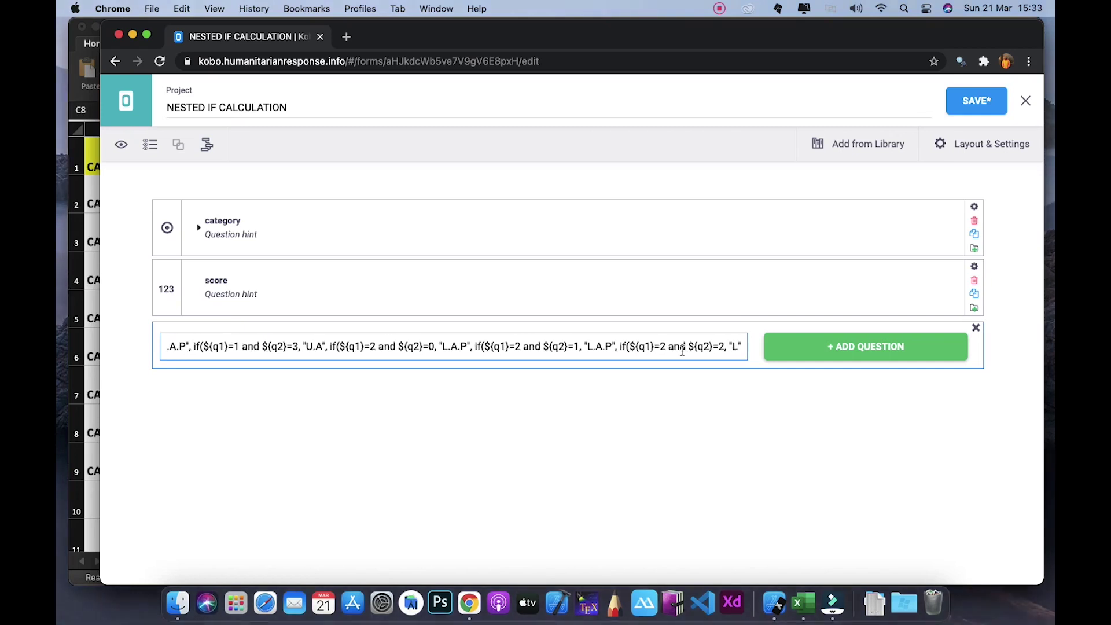
{"action": "type", "text": "U.A"}
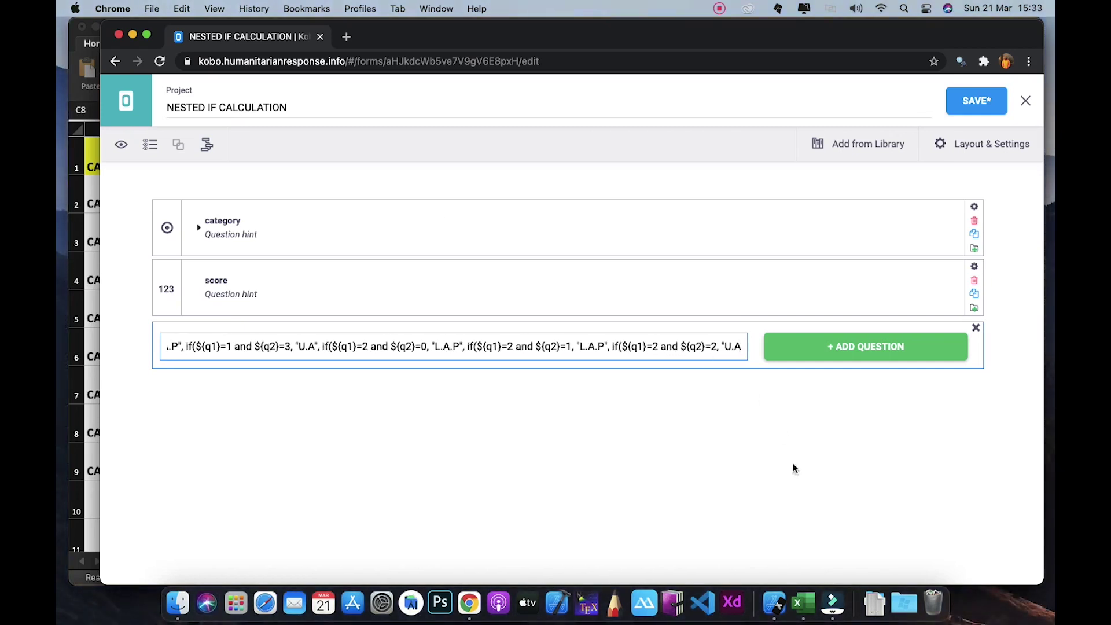
Compare the last if clause with the category B, score 2 row in Excel
{"action": "left_click", "coordinate": [799, 590]}
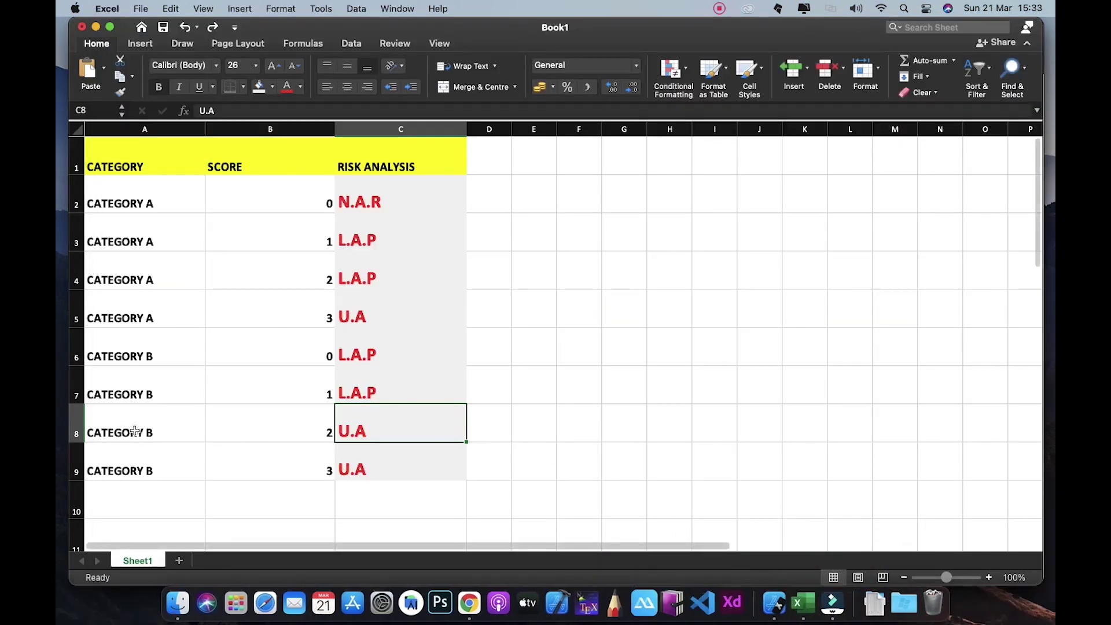
{"action": "left_click", "coordinate": [463, 584]}
{"action": "left_click", "coordinate": [667, 349]}
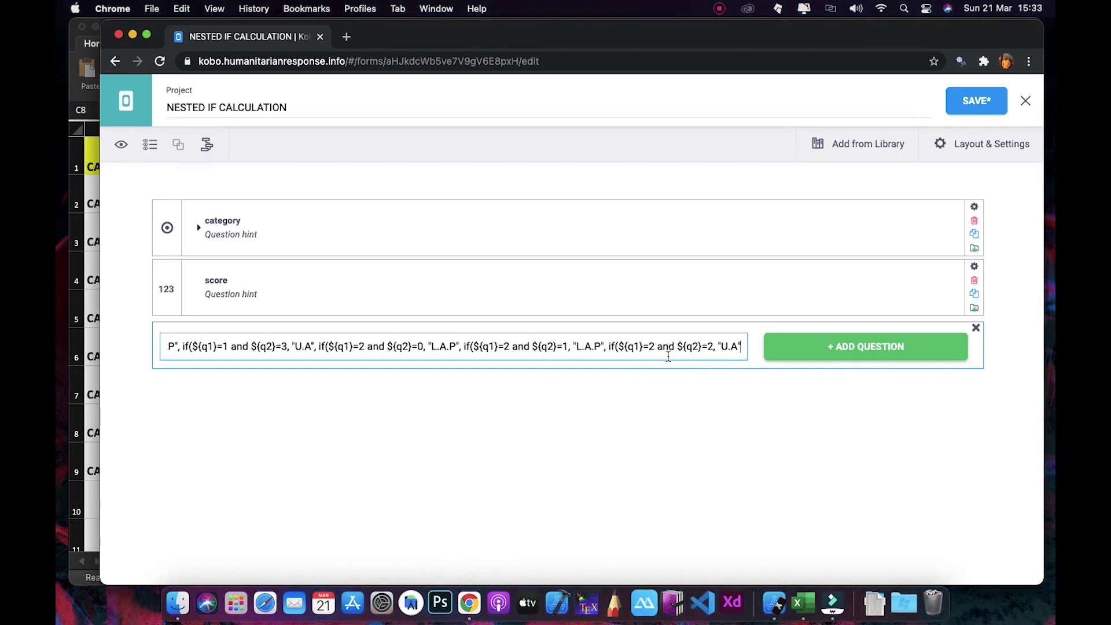
Append a comma and a copy of the last if clause, for category B with score 2, to the expression
{"action": "type", "text": ","}
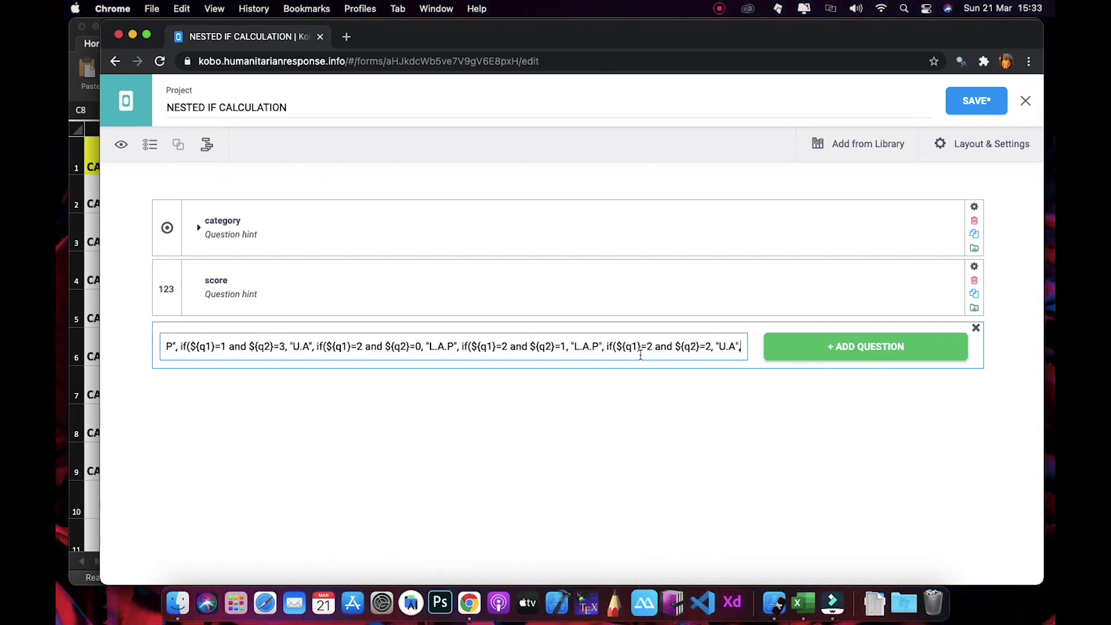
{"action": "left_click", "coordinate": [607, 346]}
{"action": "left_click_drag", "start_coordinate": [606, 347], "coordinate": [739, 347]}
{"action": "key", "text": "super+c"}
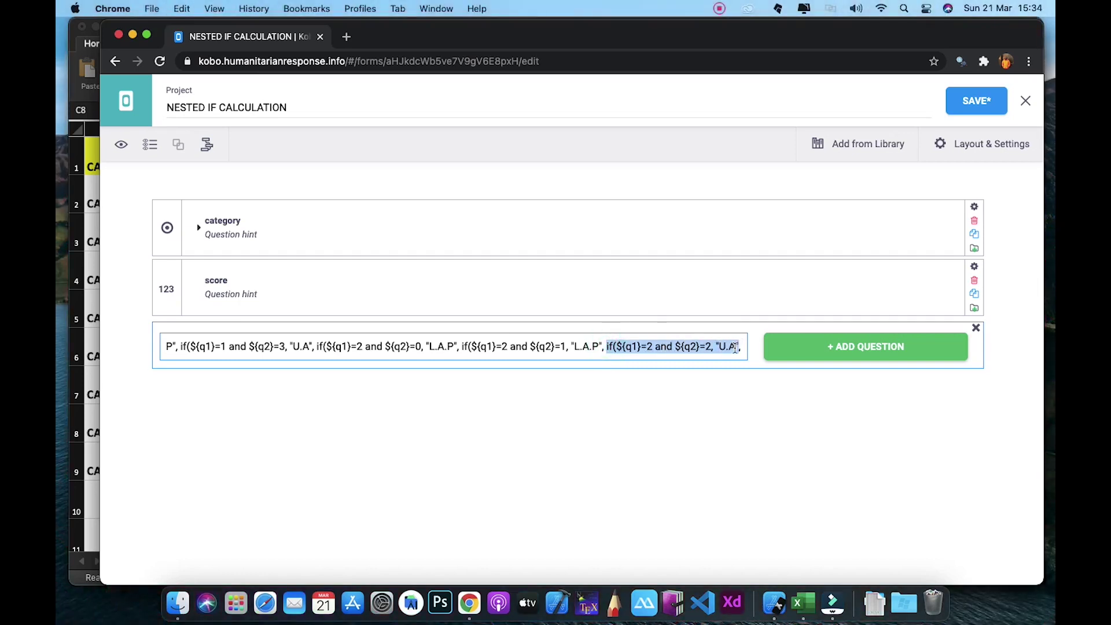
{"action": "left_click", "coordinate": [736, 347]}
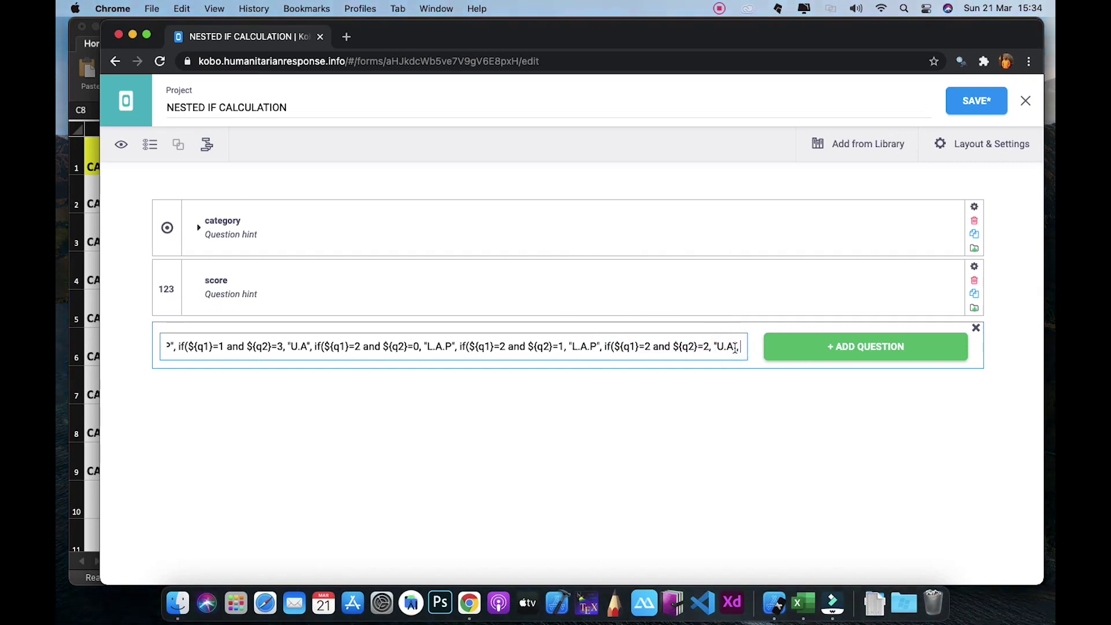
{"action": "key", "text": "super+v"}
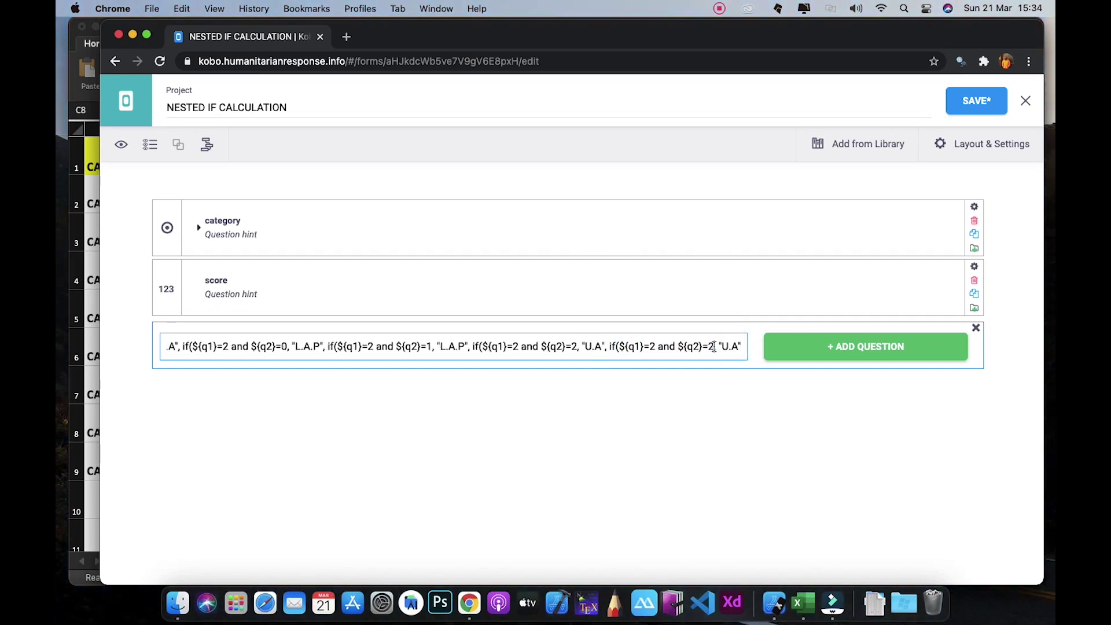
Set the score condition of the last if clause in the expression to ${q2}=3
{"action": "left_click", "coordinate": [714, 347]}
{"action": "key", "text": "BackSpace"}
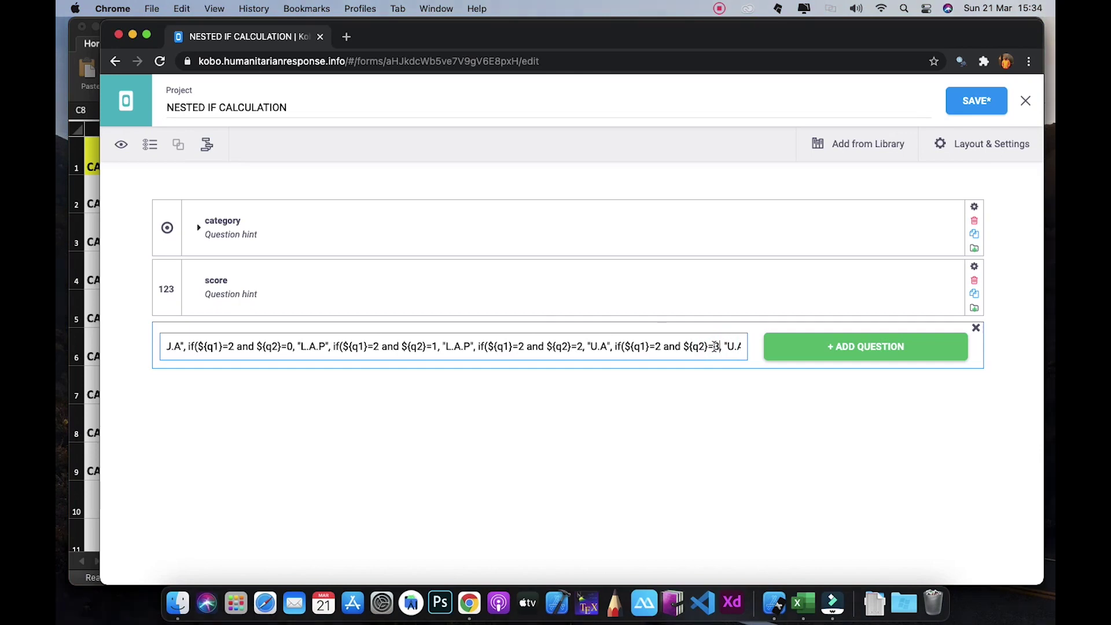
{"action": "type", "text": "3"}
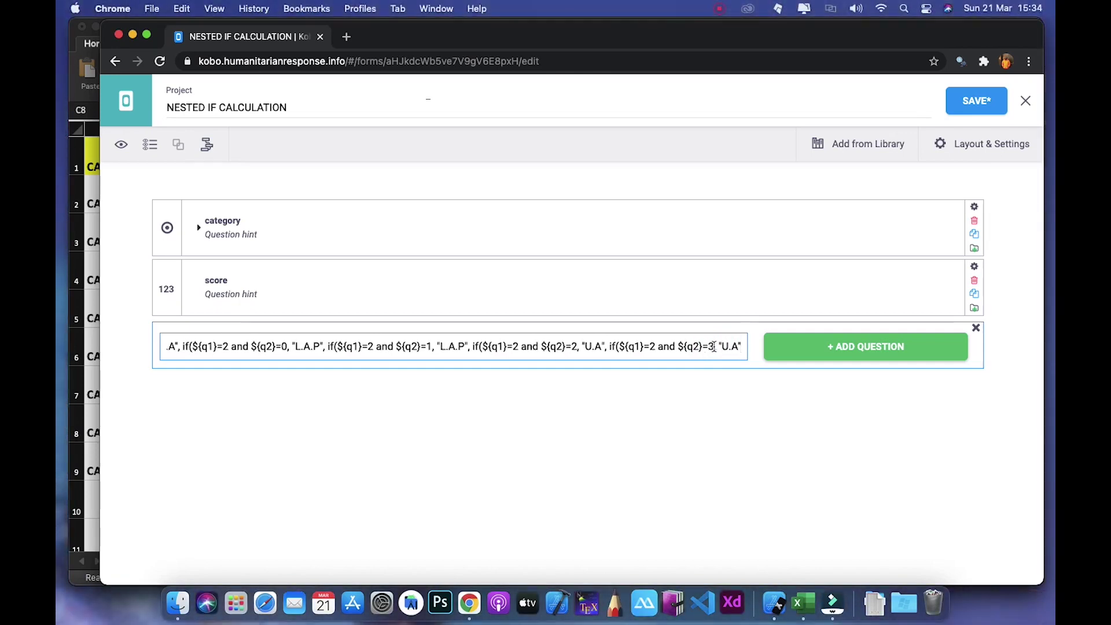
Add "NOT FOUND" as the fallback result after the last if clause's "U.A"
{"action": "type", "text": ", "}
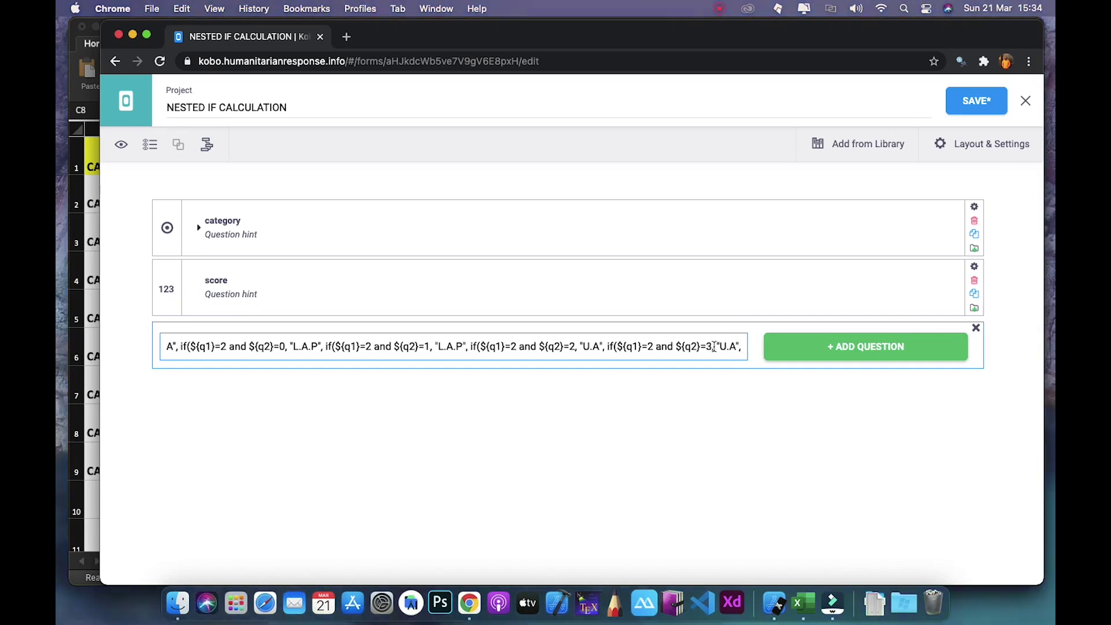
{"action": "type", "text": "\"U.A\",\""}
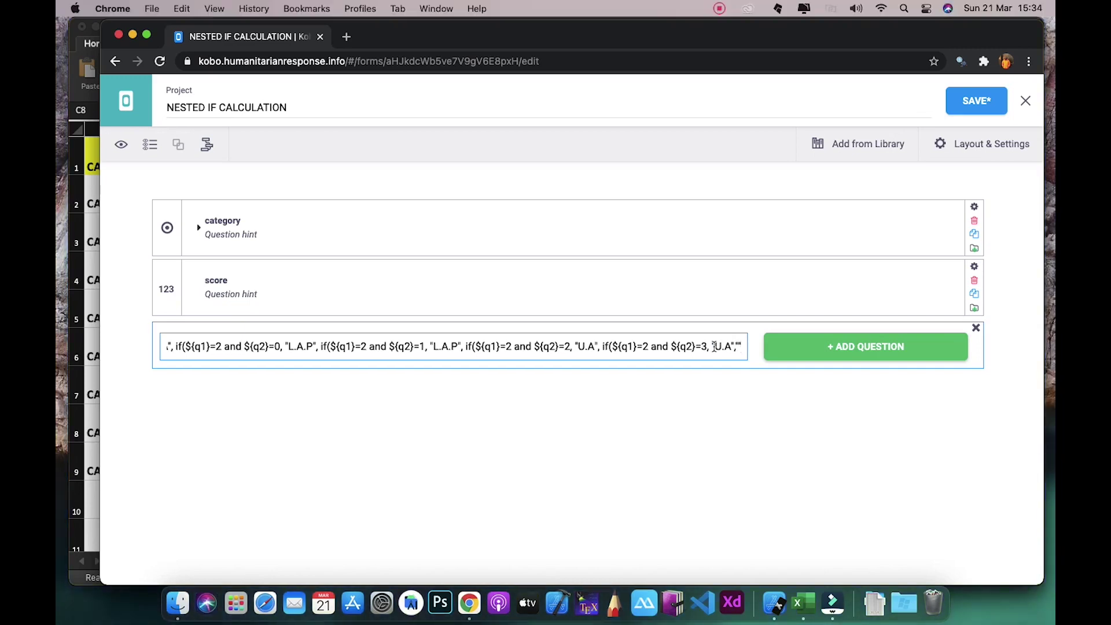
{"action": "type", "text": "N"}
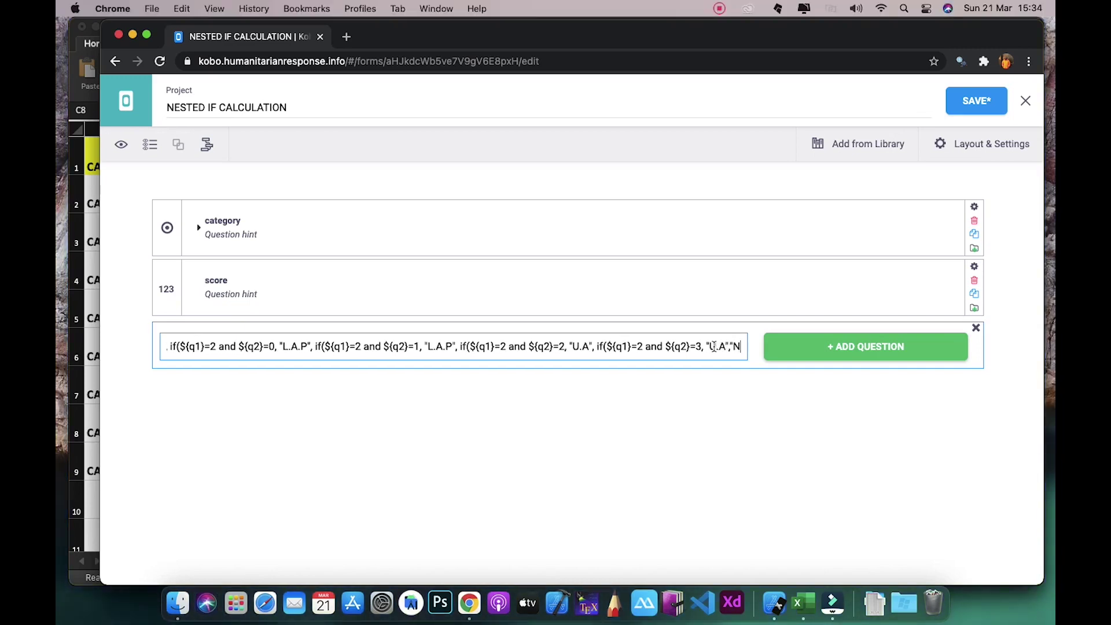
{"action": "type", "text": "OT FOUND"}
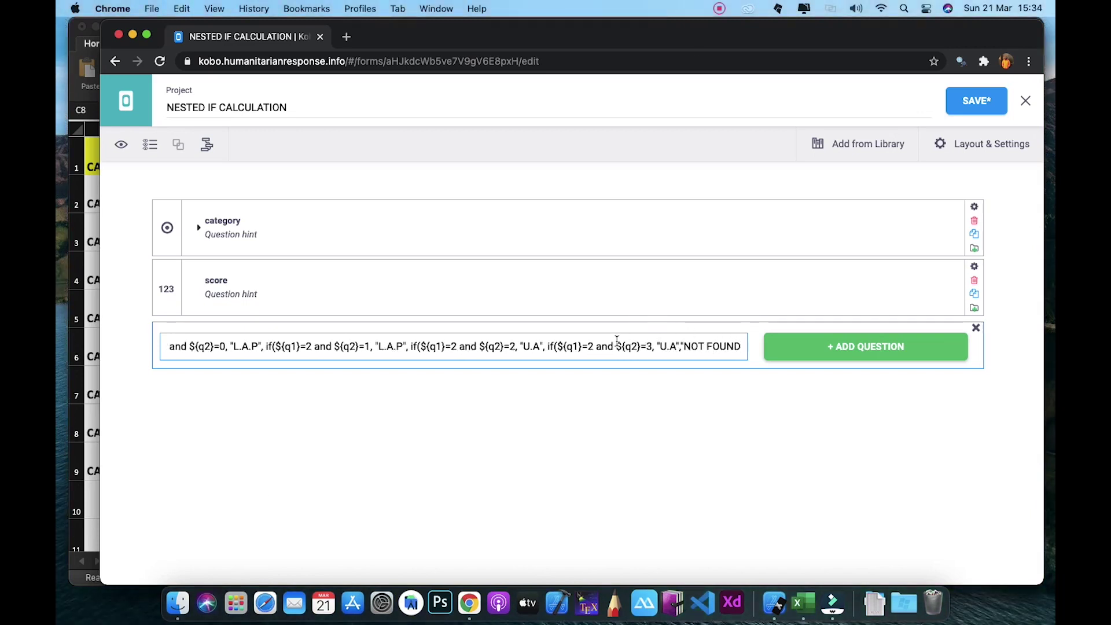
{"action": "type", "text": "\""}
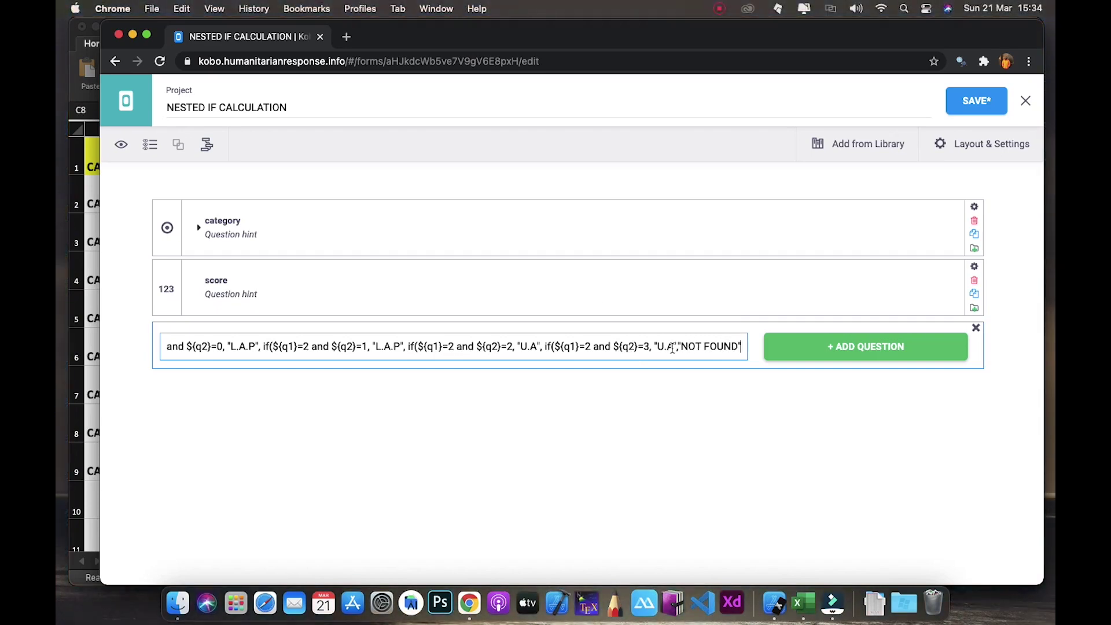
Go through the whole expression from the first clause to the last and count the if clauses that need closing
{"action": "scroll", "coordinate": [616, 344], "scroll_direction": "left", "scroll_amount": 10}
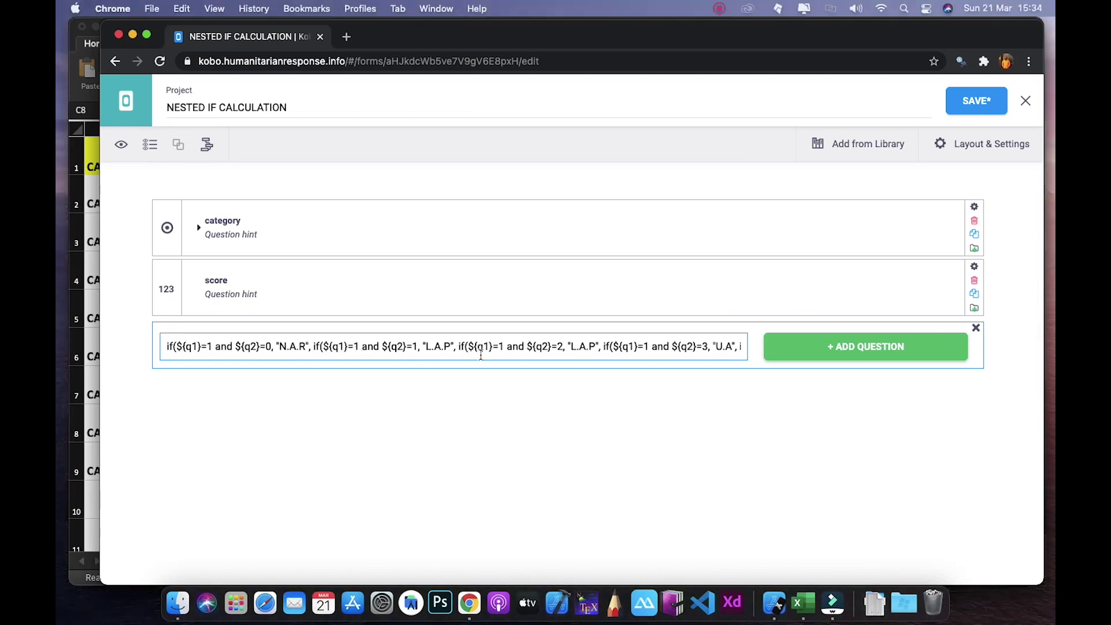
{"action": "left_click", "coordinate": [628, 345]}
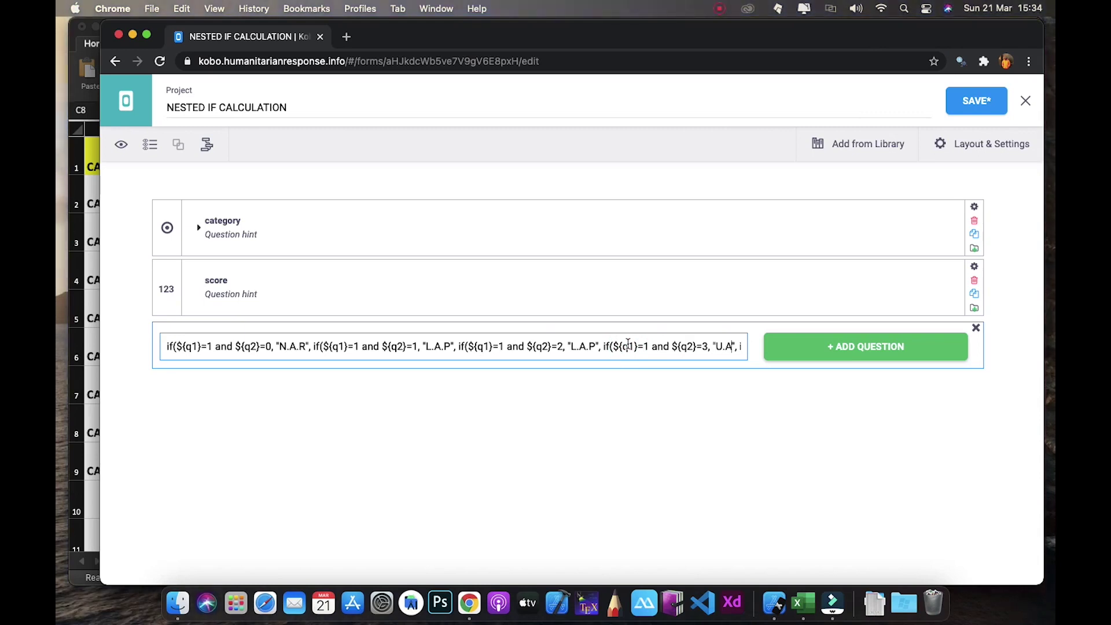
{"action": "scroll", "coordinate": [628, 345], "scroll_direction": "right", "scroll_amount": 5}
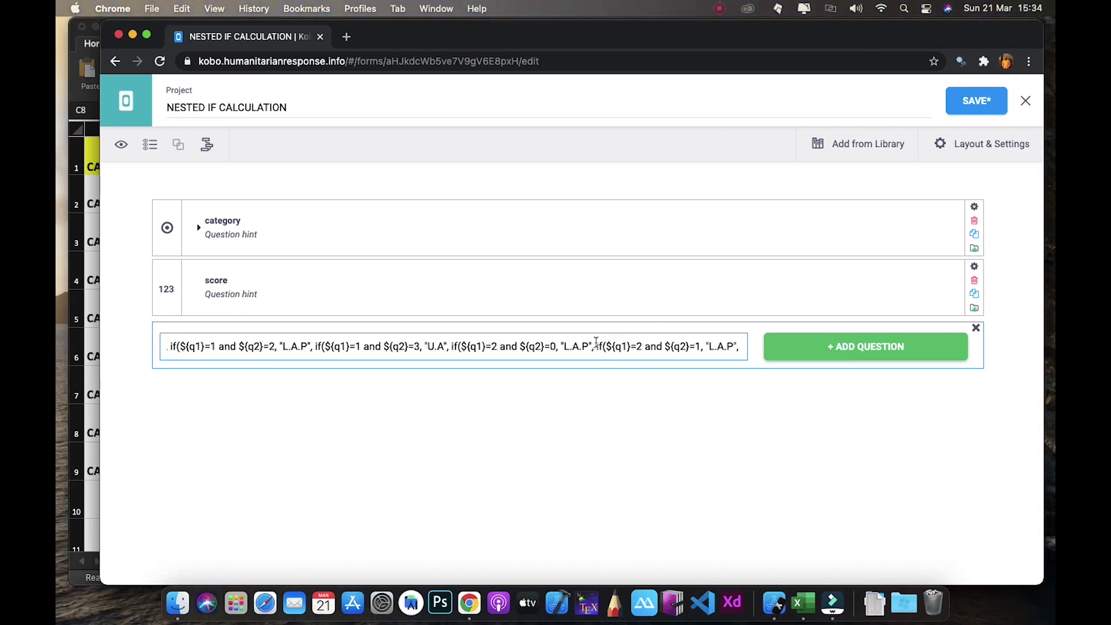
{"action": "scroll", "coordinate": [326, 344], "scroll_direction": "left", "scroll_amount": 5}
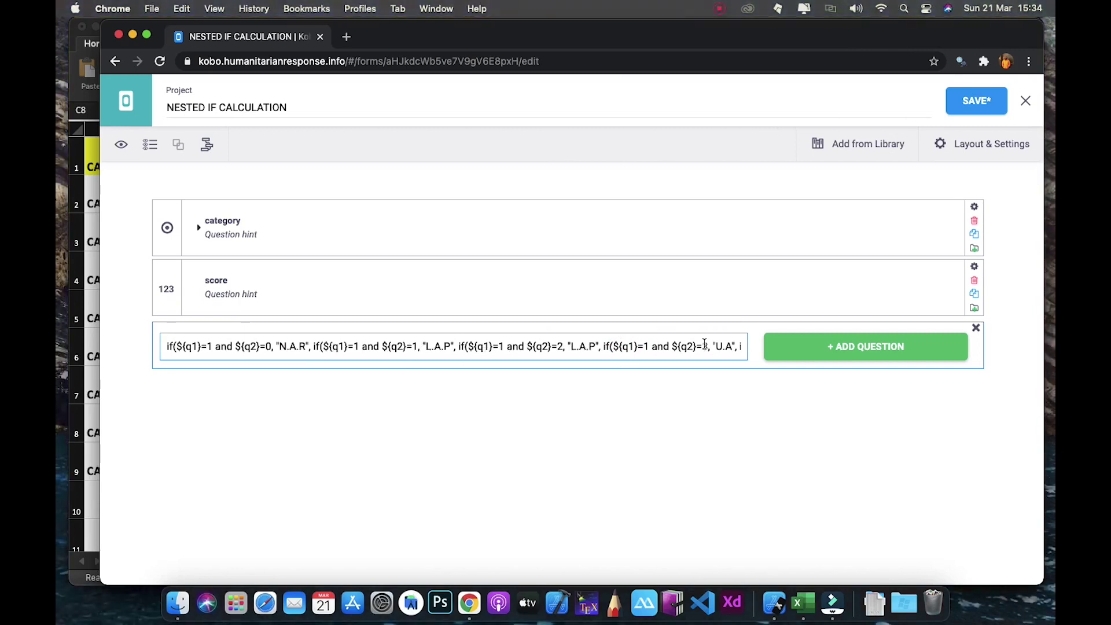
{"action": "left_click_drag", "start_coordinate": [705, 345], "coordinate": [674, 345]}
{"action": "scroll", "coordinate": [677, 345], "scroll_direction": "right", "scroll_amount": 5}
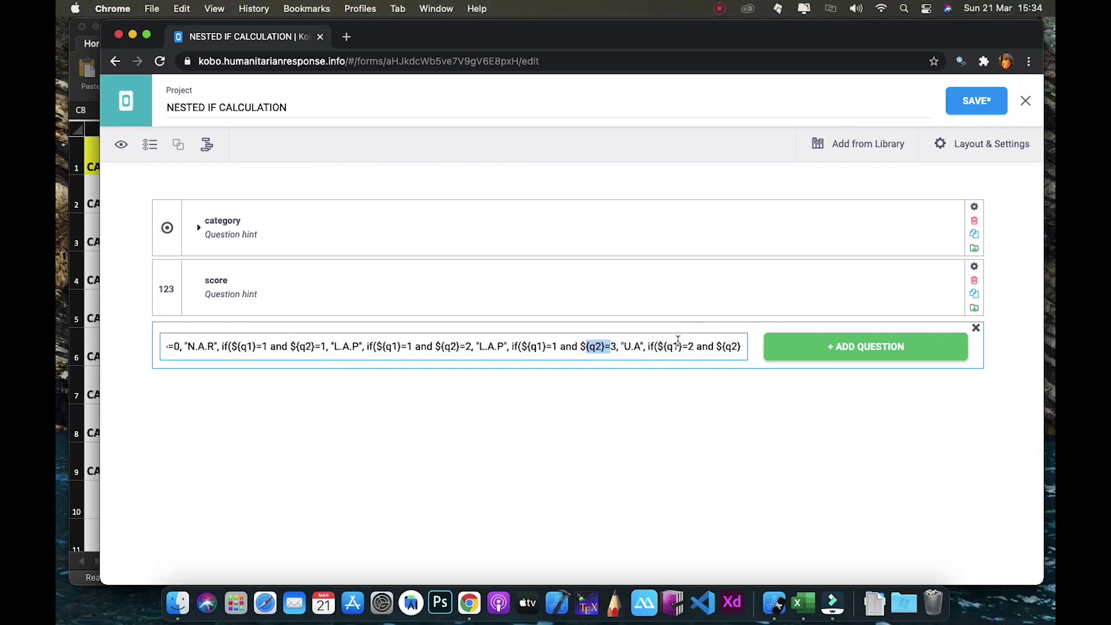
{"action": "scroll", "coordinate": [679, 342], "scroll_direction": "right", "scroll_amount": 2}
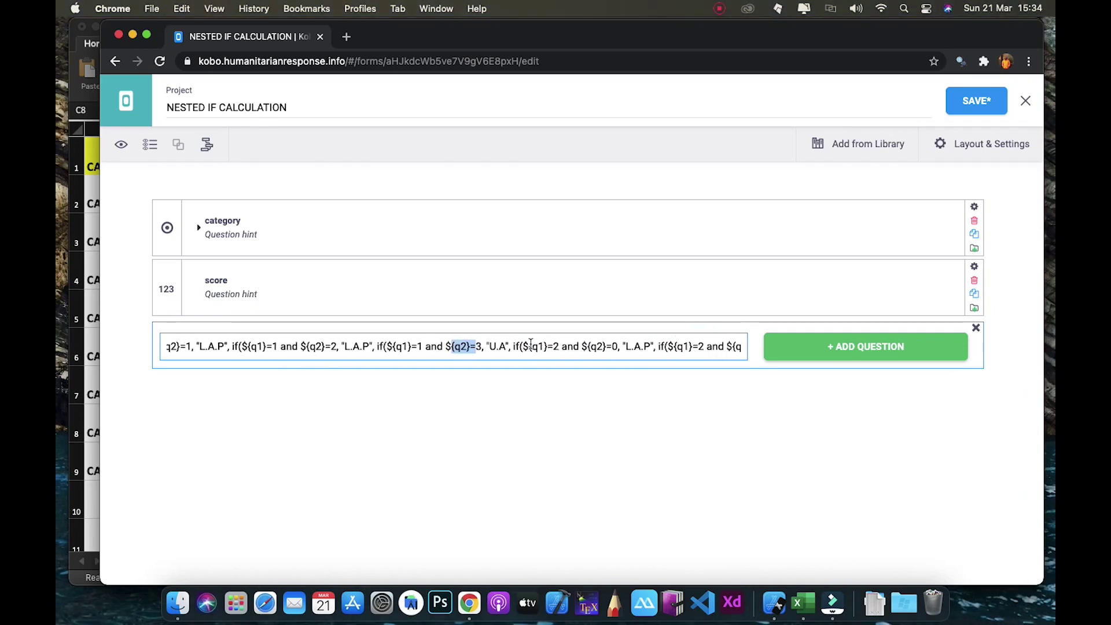
{"action": "left_click", "coordinate": [688, 345]}
{"action": "scroll", "coordinate": [688, 345], "scroll_direction": "right", "scroll_amount": 5}
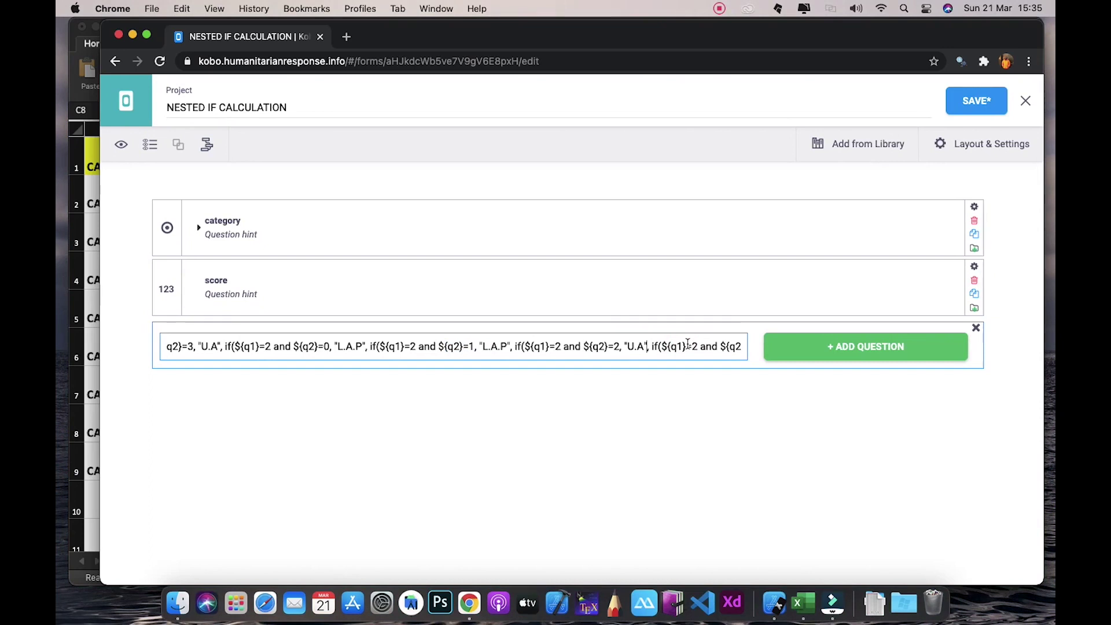
{"action": "scroll", "coordinate": [688, 344], "scroll_direction": "right", "scroll_amount": 2}
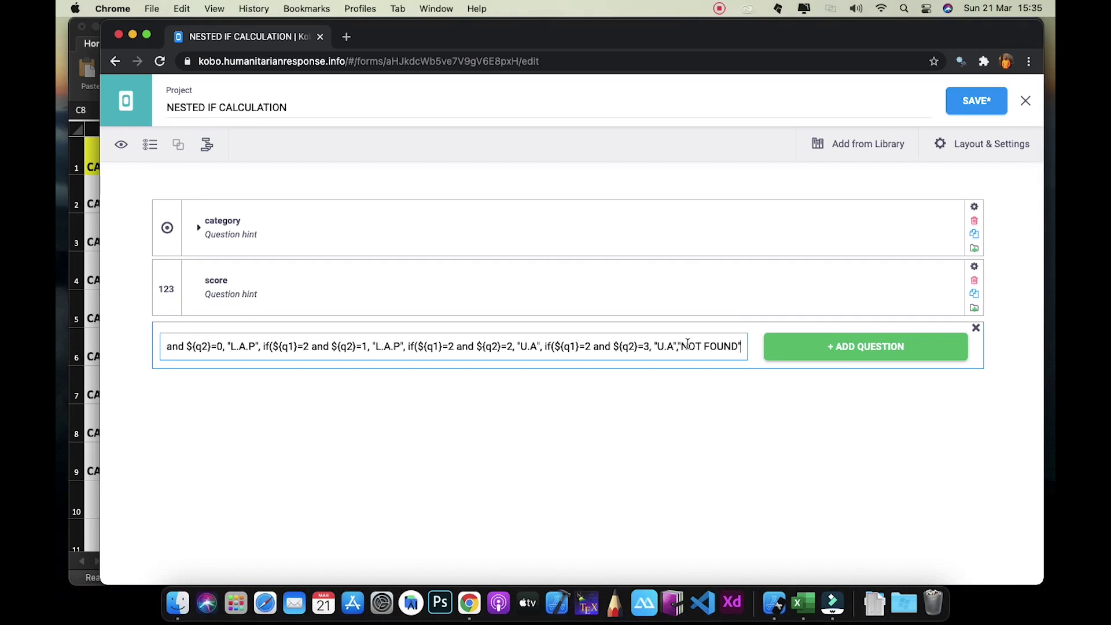
Close the nested expression with eight closing parentheses and add it to the form as a Calculate question
{"action": "type", "text": ")))))"}
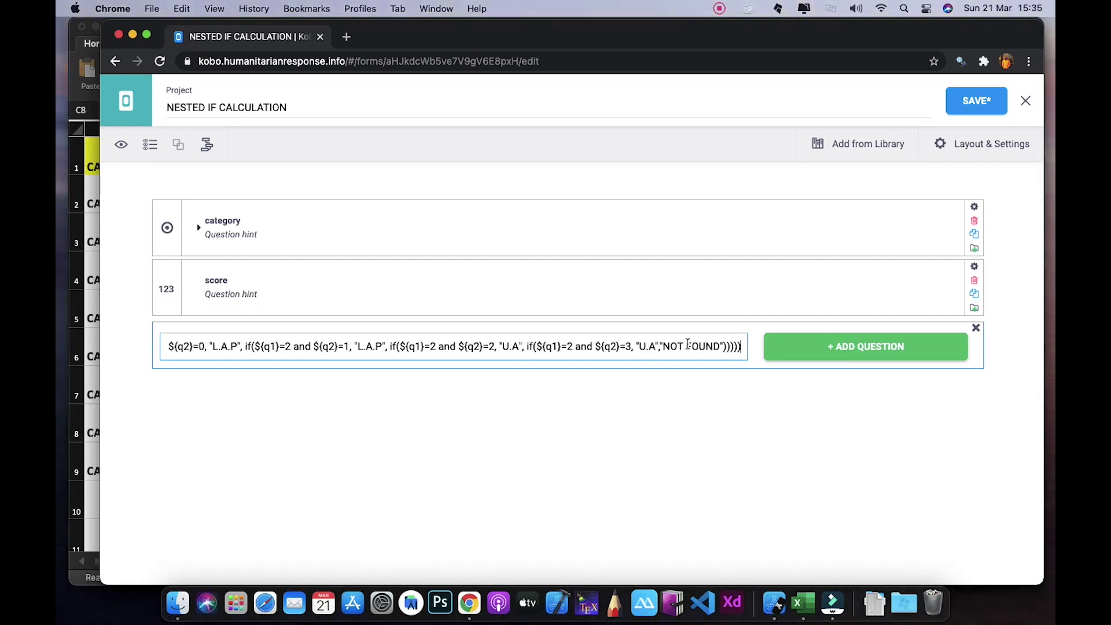
{"action": "type", "text": ")))"}
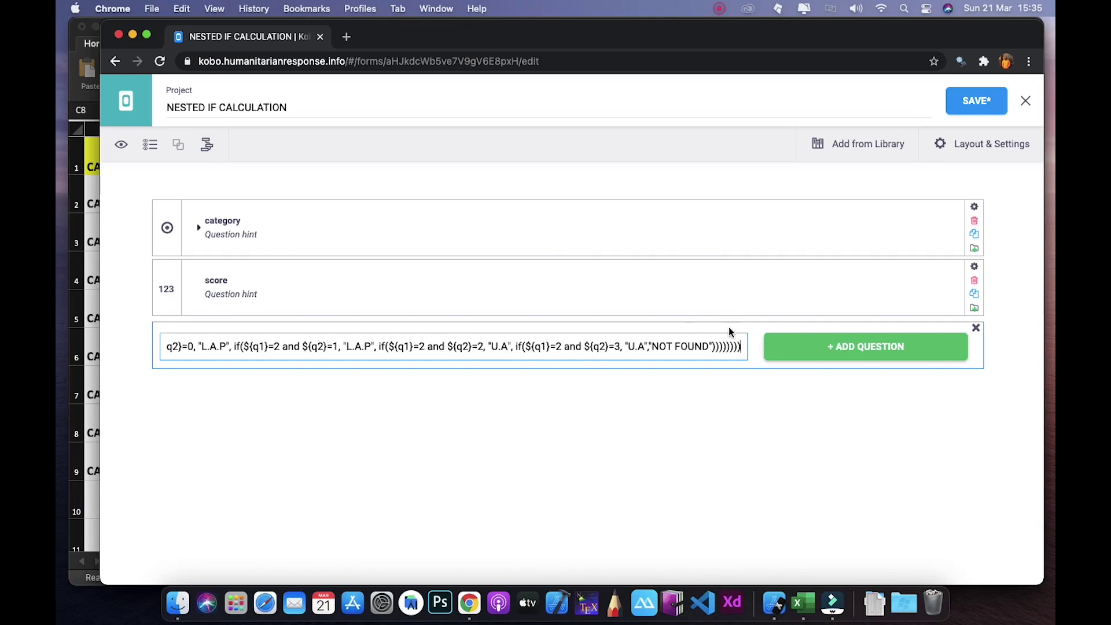
{"action": "left_click", "coordinate": [829, 347]}
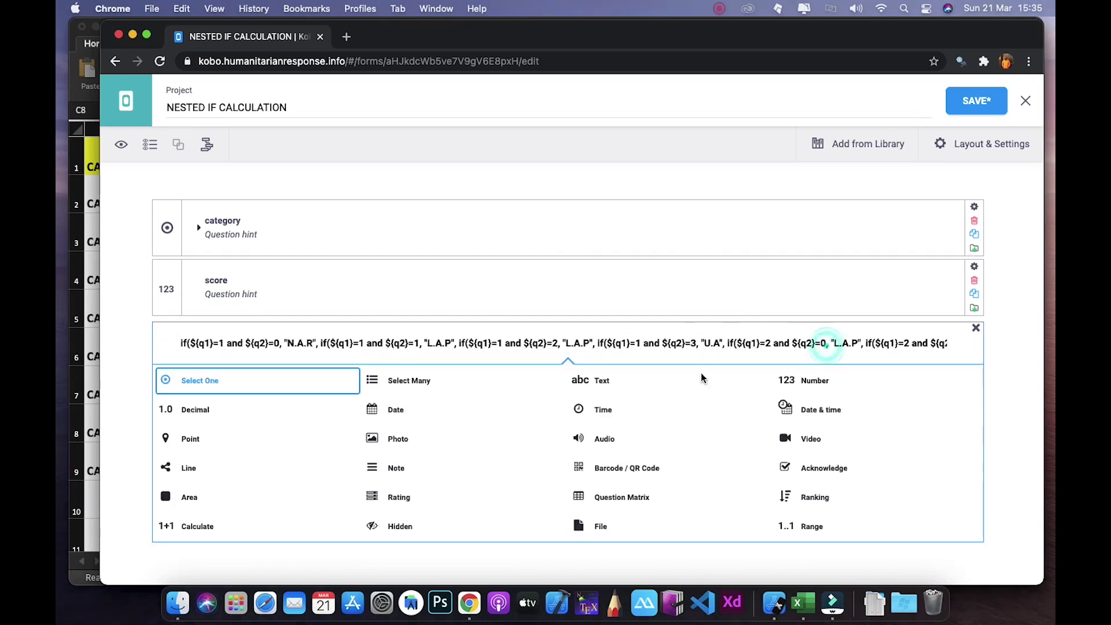
{"action": "left_click", "coordinate": [197, 527]}
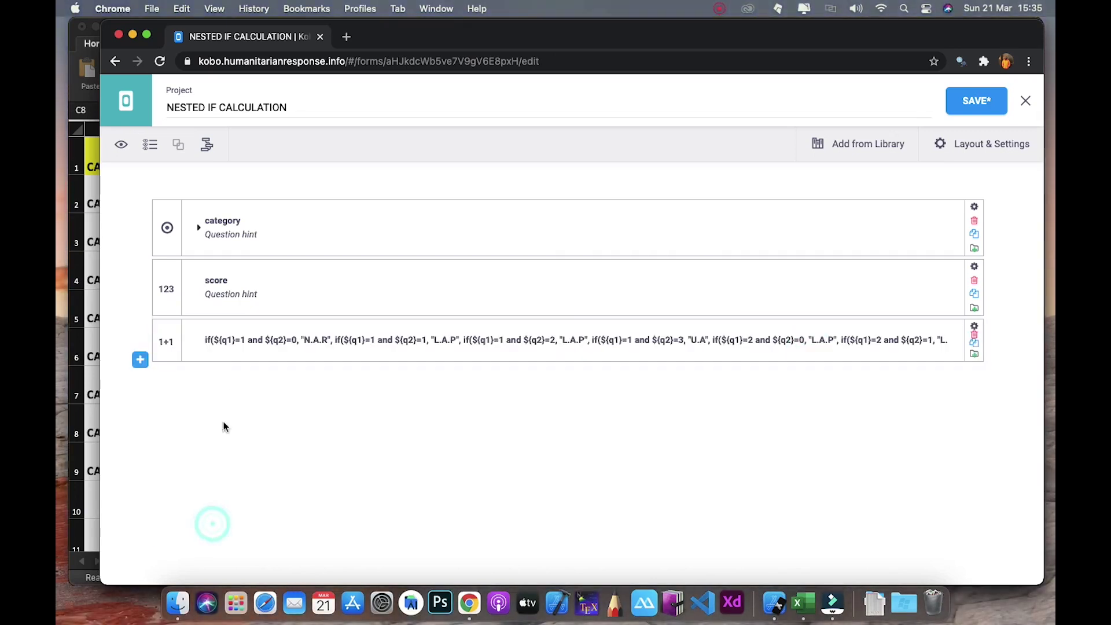
Add a Note question labelled "Risk Analysis" below the calculation
{"action": "left_click", "coordinate": [140, 360]}
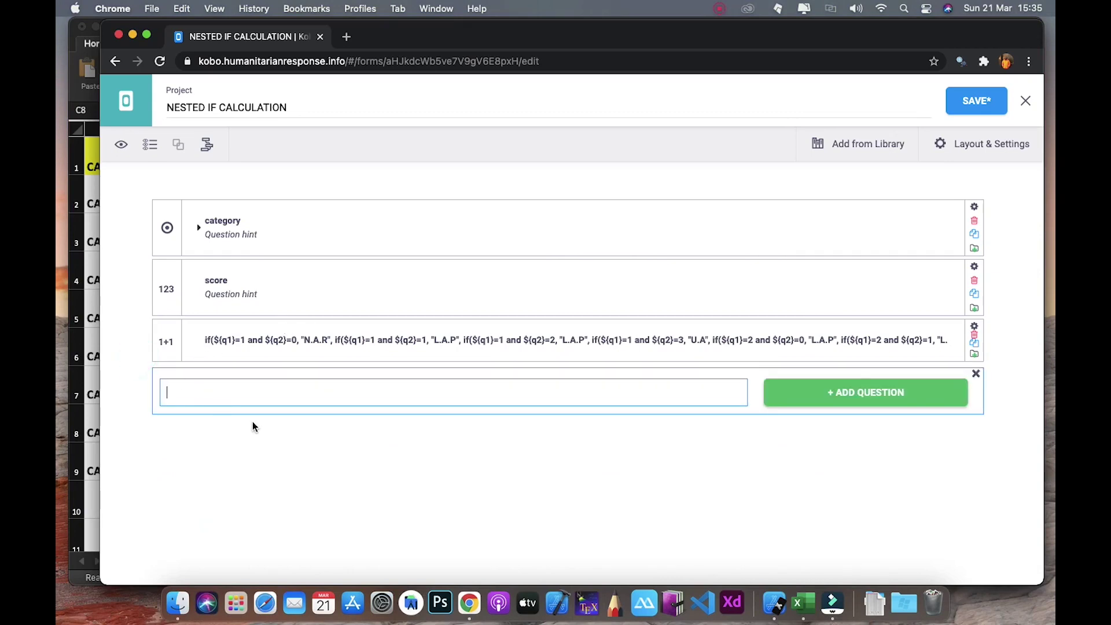
{"action": "type", "text": "Risk Analysis"}
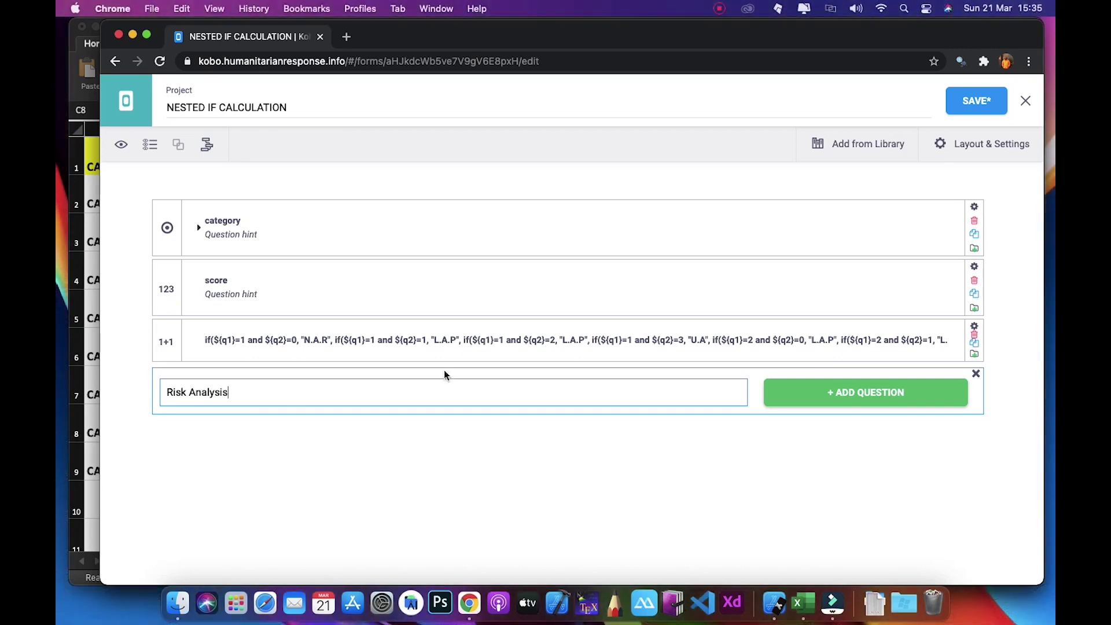
{"action": "left_click", "coordinate": [818, 393]}
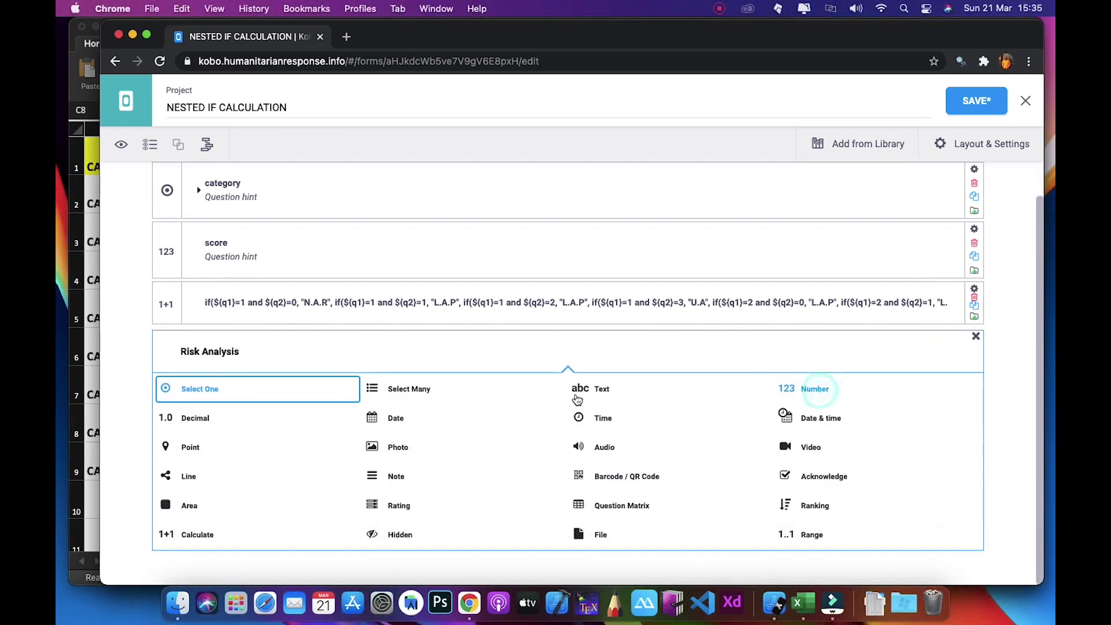
{"action": "left_click", "coordinate": [379, 480]}
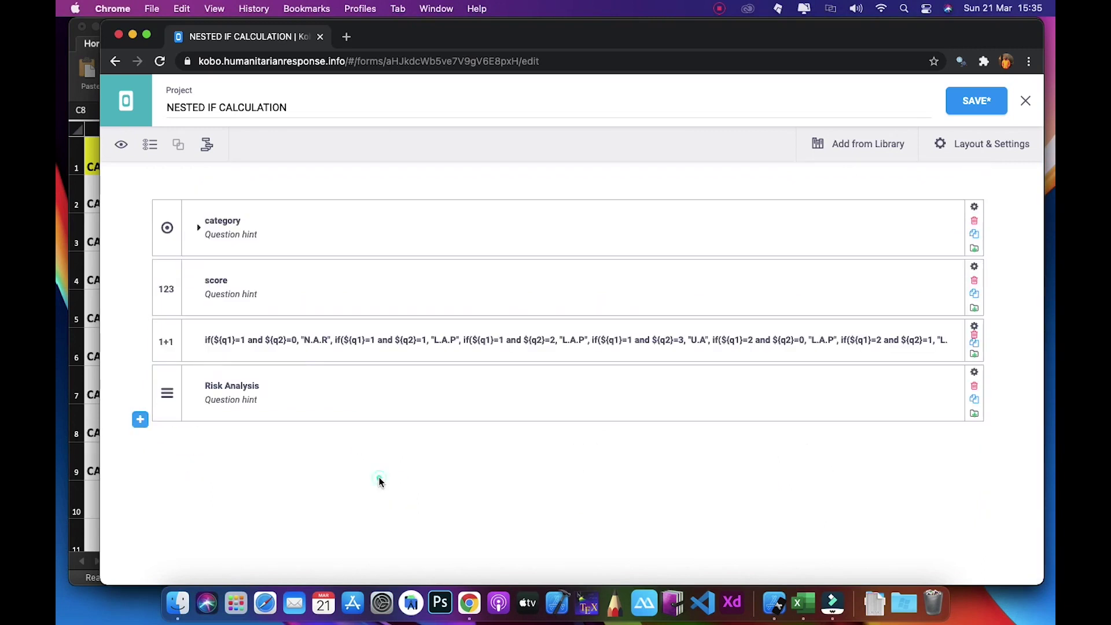
{"action": "left_click", "coordinate": [280, 386]}
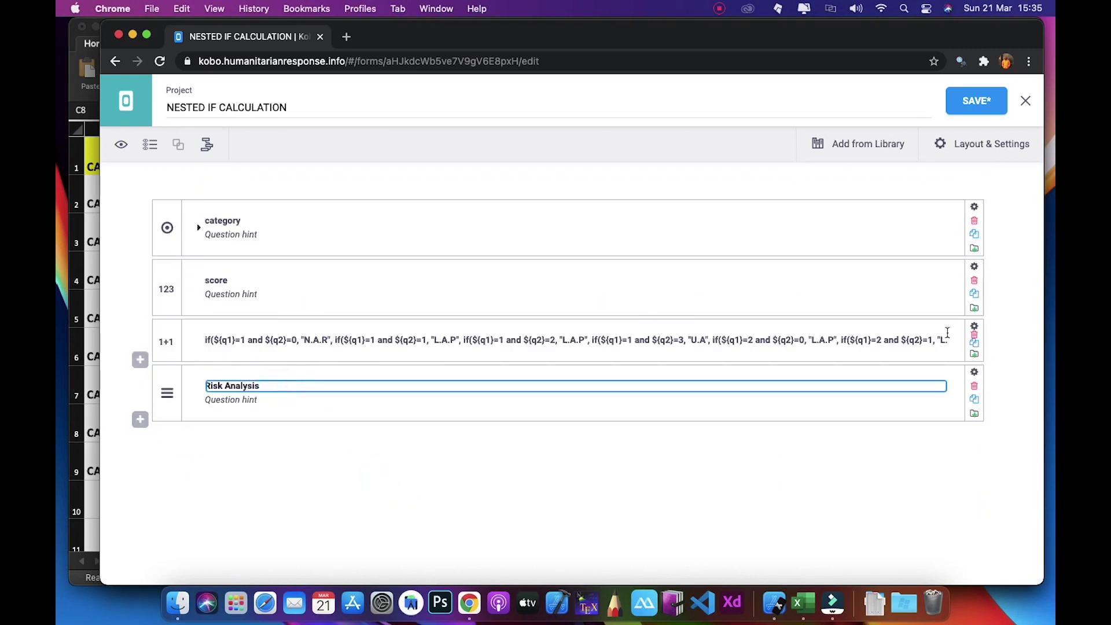
Set the data column name of the calculation question to q3
{"action": "left_click", "coordinate": [974, 327]}
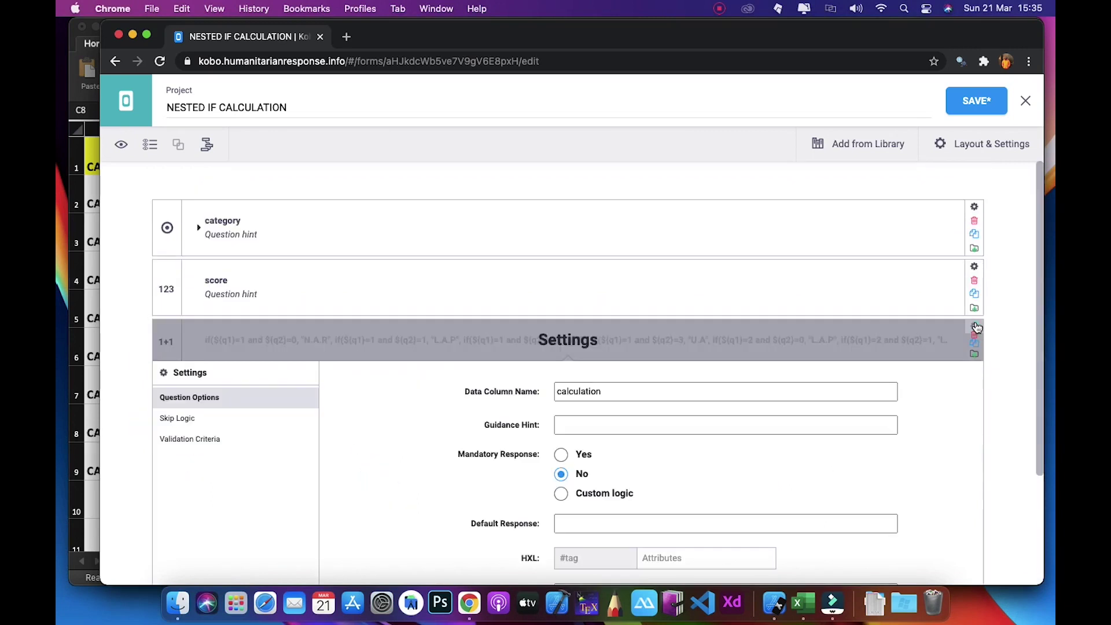
{"action": "double_click", "coordinate": [617, 393]}
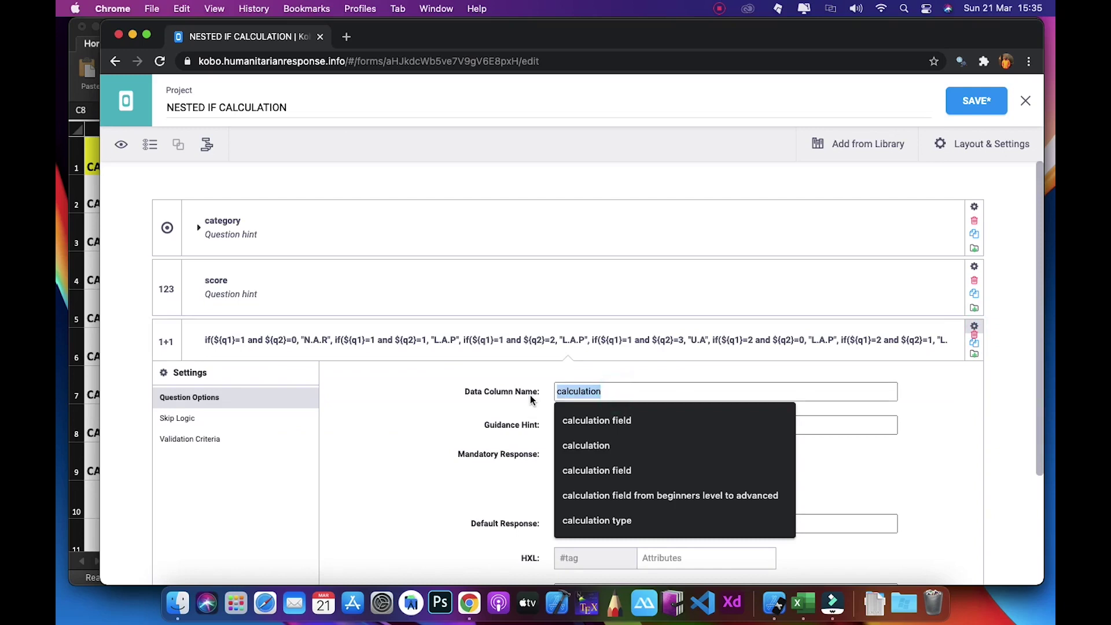
{"action": "type", "text": "q3"}
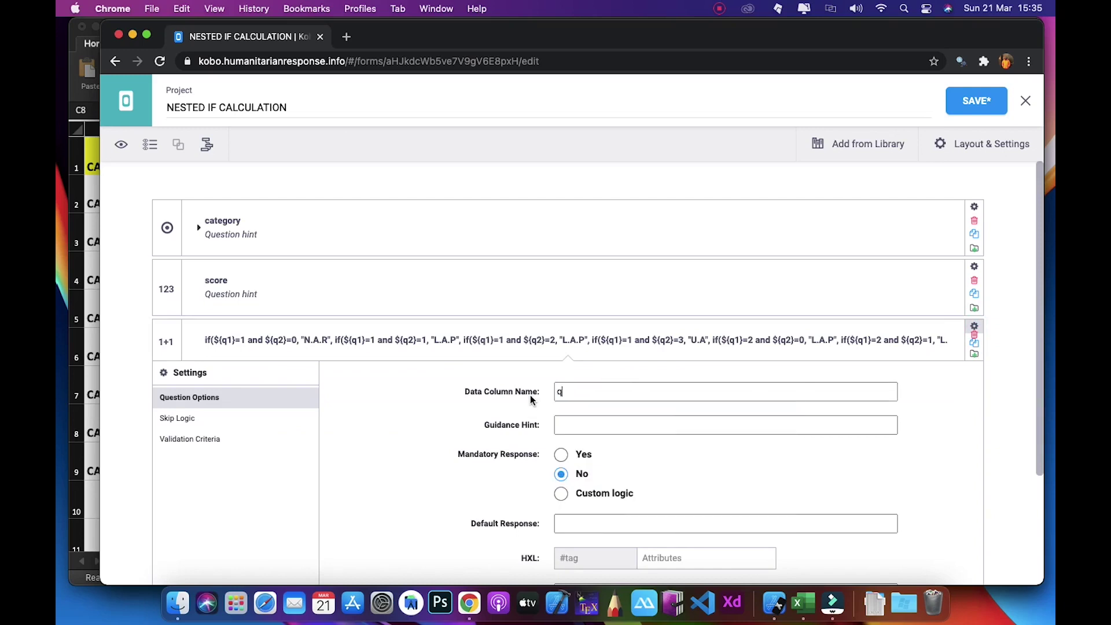
{"action": "left_click", "coordinate": [974, 326]}
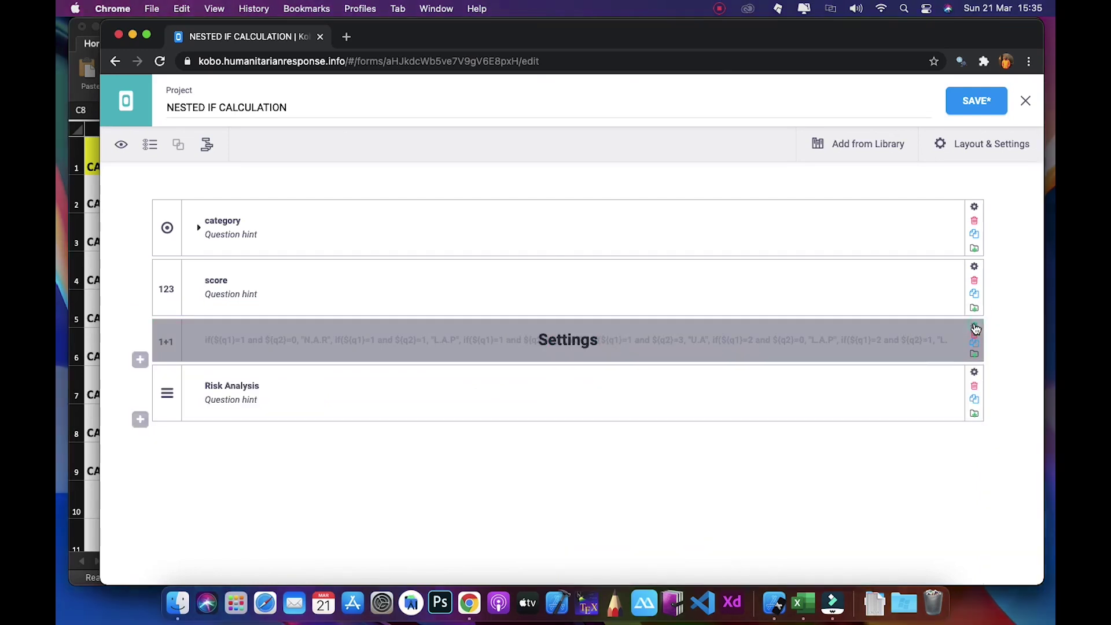
Extend the note's label to "Risk Analysis: ${q3}" so that it references the calculation
{"action": "left_click", "coordinate": [263, 389]}
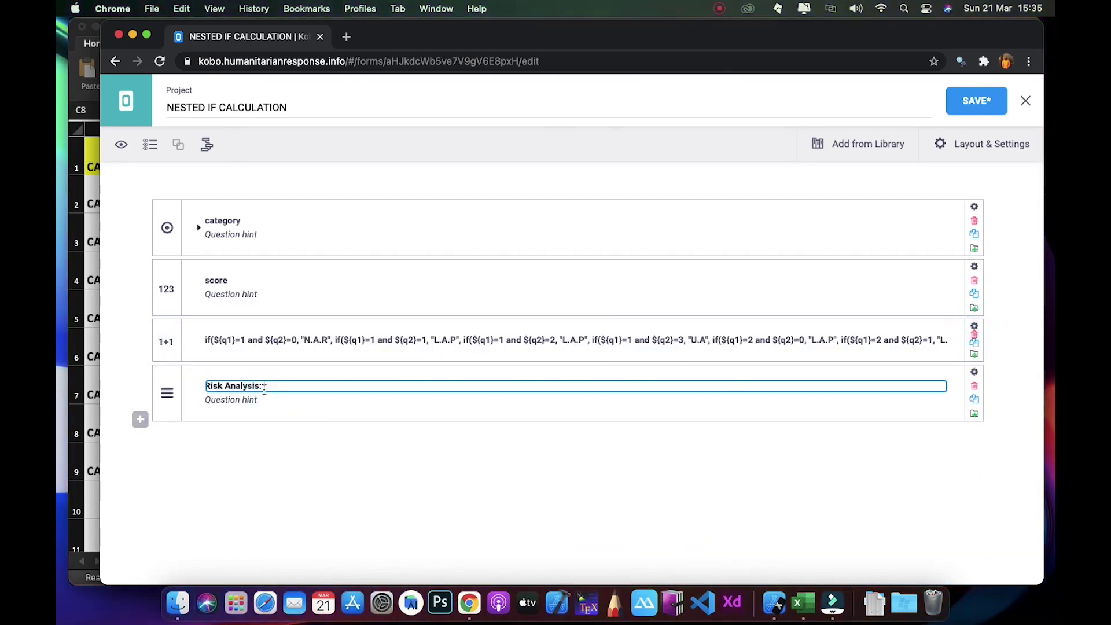
{"action": "type", "text": "$"}
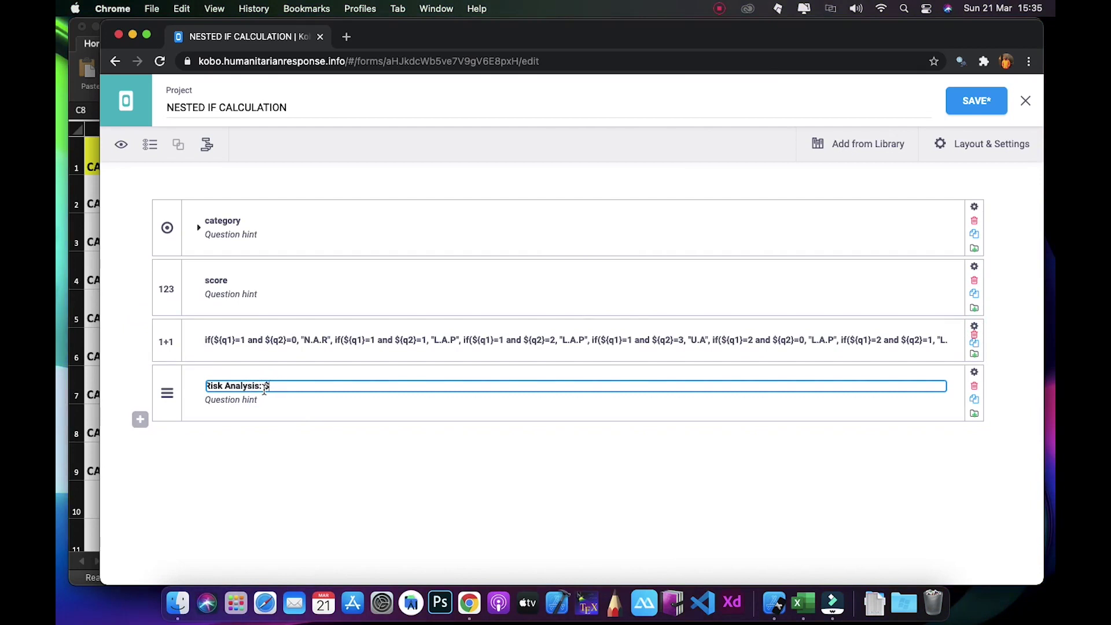
{"action": "type", "text": "{q3}"}
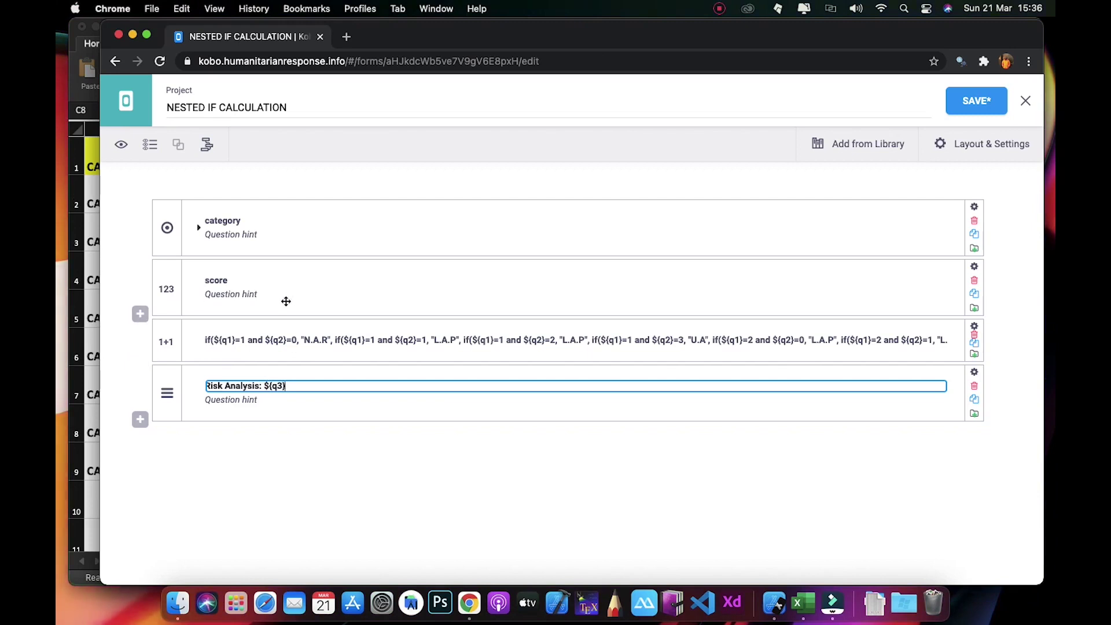
{"action": "left_click", "coordinate": [322, 388]}
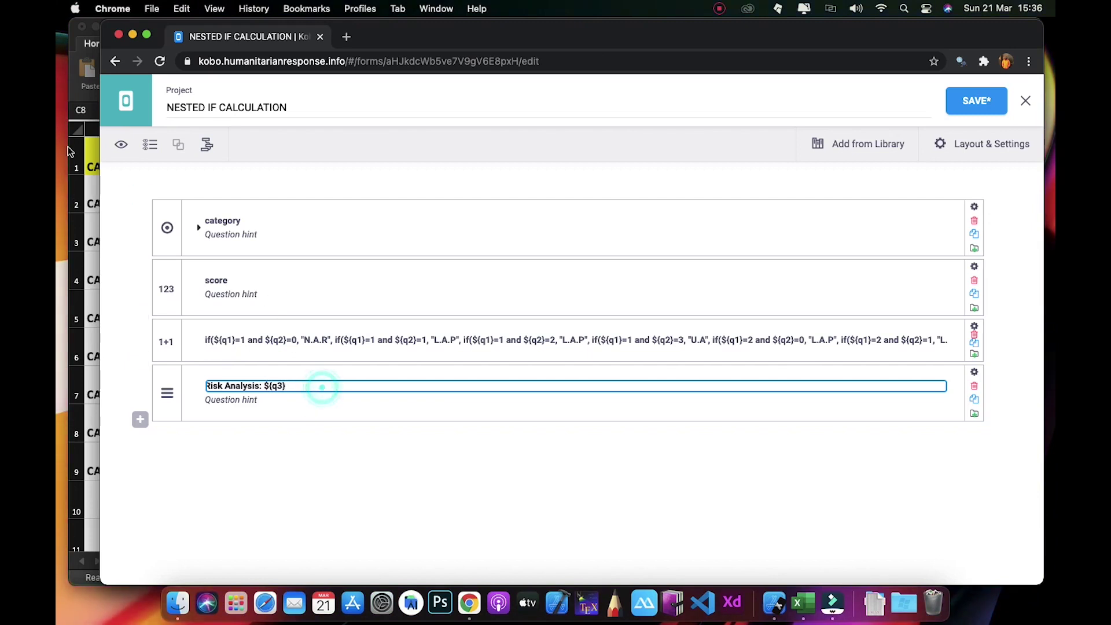
Open the form preview and examine the category, score and Risk Analysis fields
{"action": "left_click", "coordinate": [122, 145]}
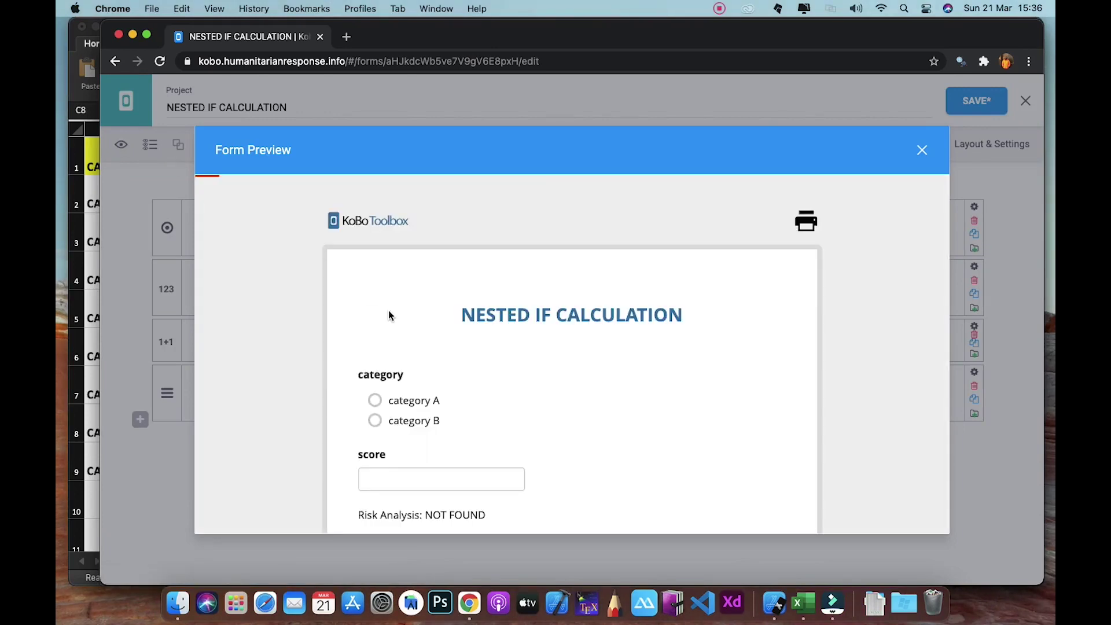
{"action": "scroll", "coordinate": [389, 315], "scroll_direction": "down", "scroll_amount": 4}
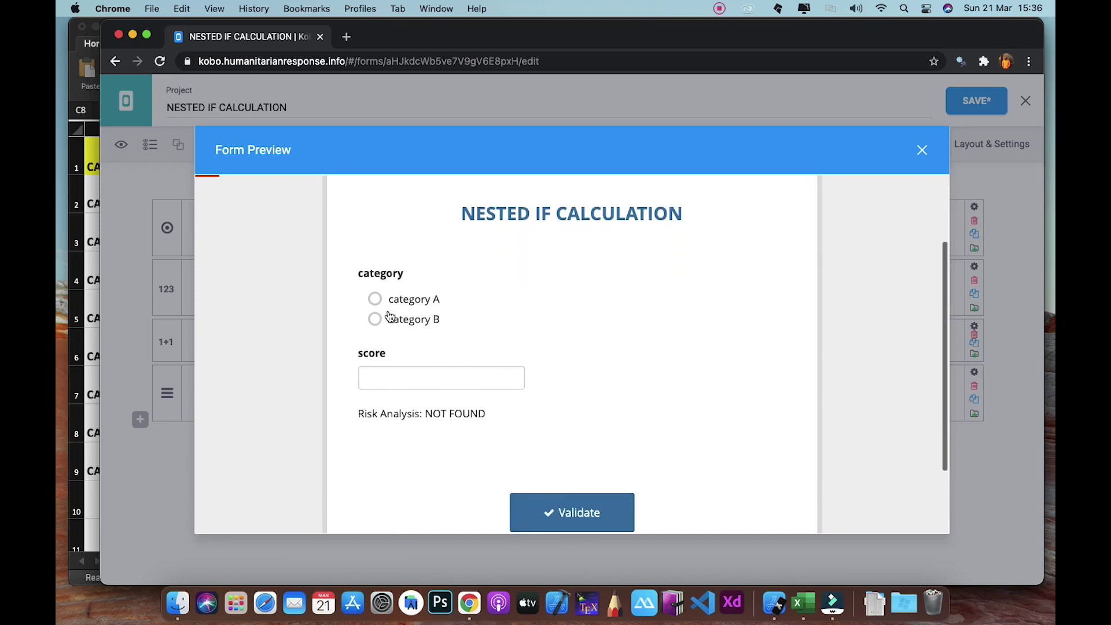
{"action": "scroll", "coordinate": [389, 316], "scroll_direction": "down", "scroll_amount": 1}
{"action": "scroll", "coordinate": [389, 316], "scroll_direction": "up", "scroll_amount": 2}
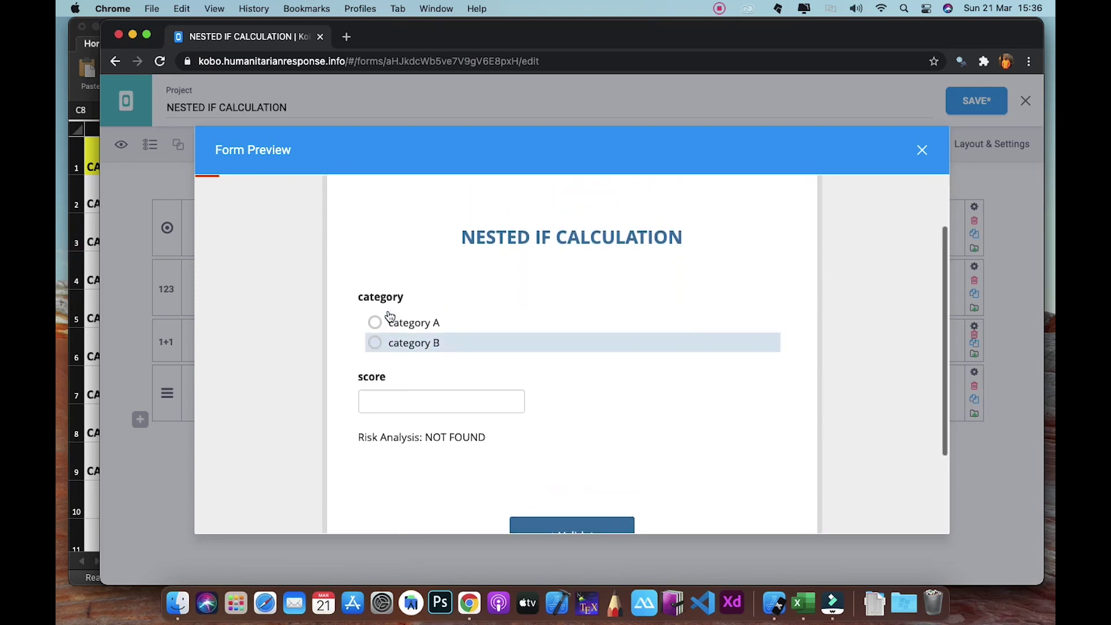
Test the form with category A and score 0, and check the Risk Analysis result against the Excel table
{"action": "left_click", "coordinate": [392, 331]}
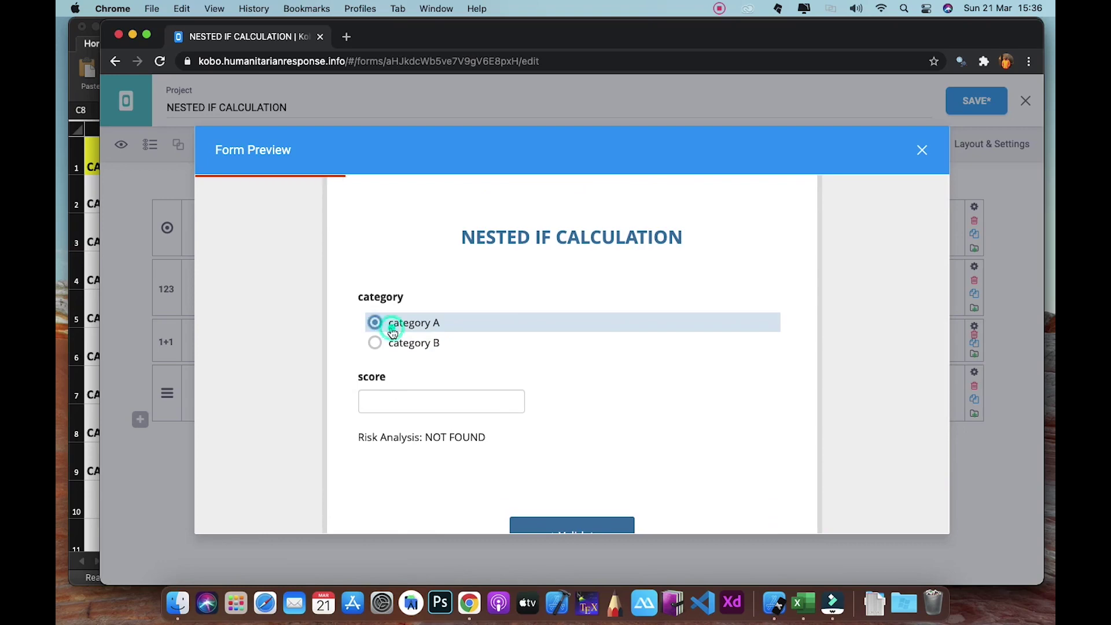
{"action": "left_click", "coordinate": [408, 405]}
{"action": "type", "text": "0"}
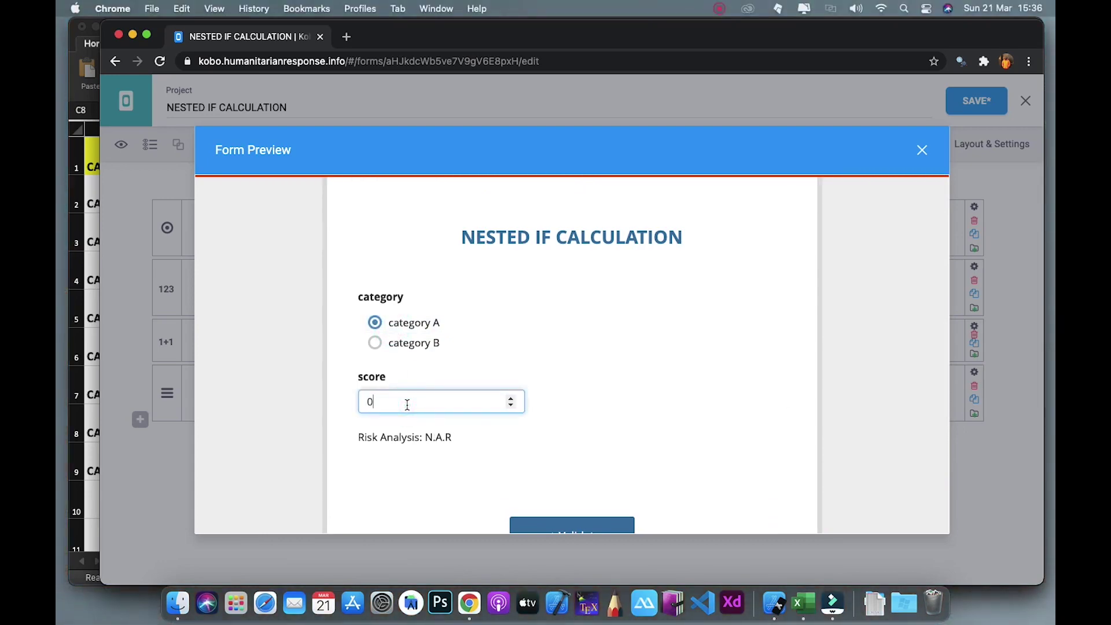
{"action": "left_click", "coordinate": [796, 596]}
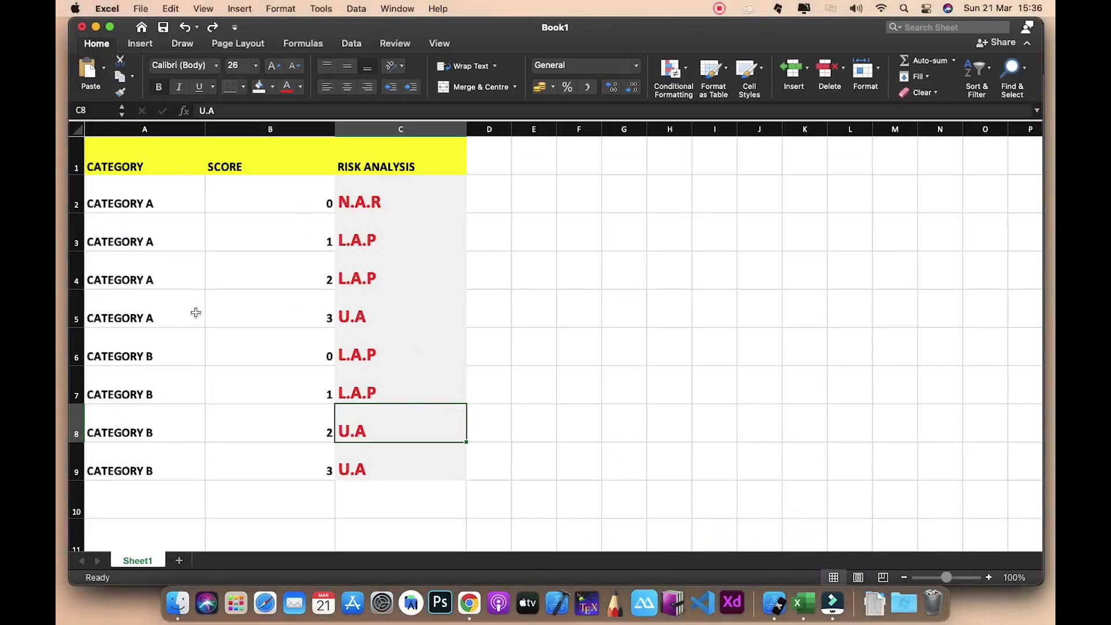
{"action": "left_click", "coordinate": [463, 611]}
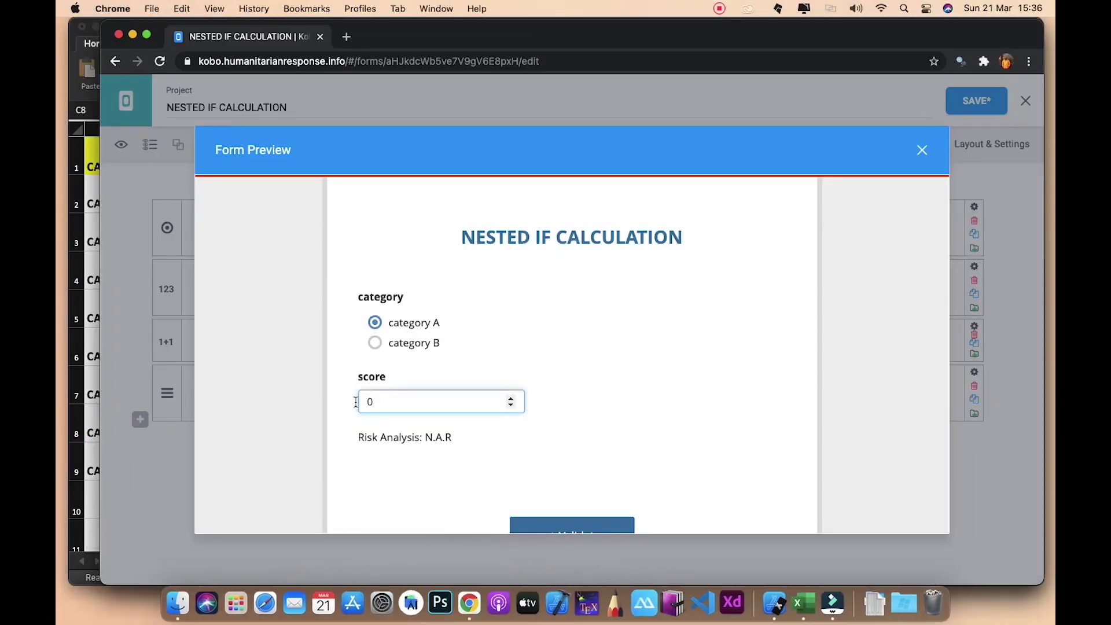
Change the score to 1 for category A and compare the Risk Analysis result with the Excel table
{"action": "key", "text": "BackSpace"}
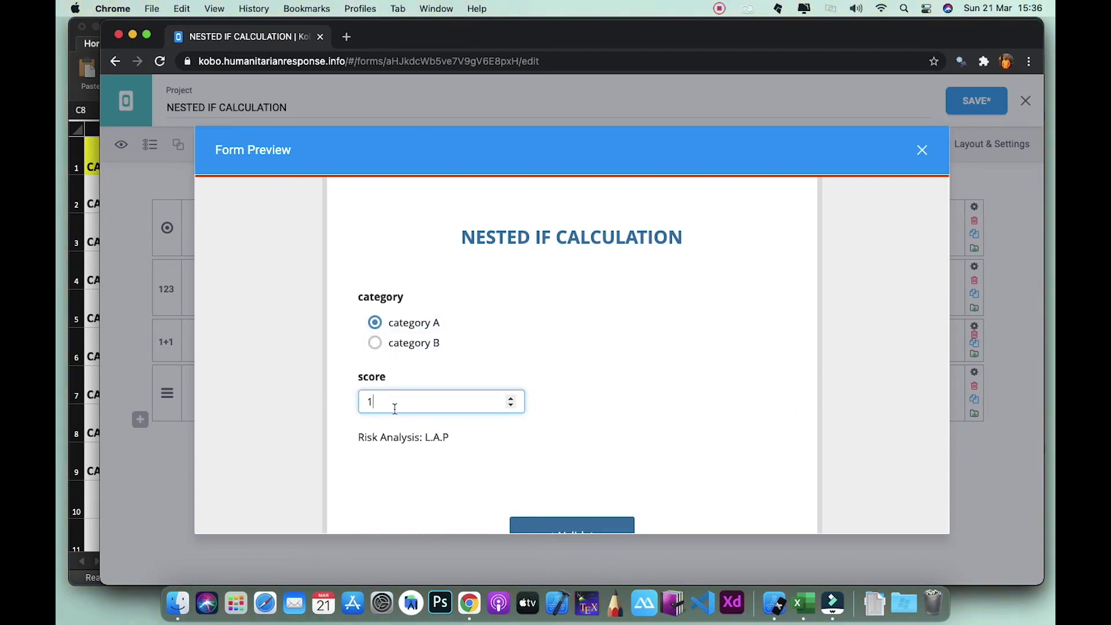
{"action": "left_click", "coordinate": [799, 604]}
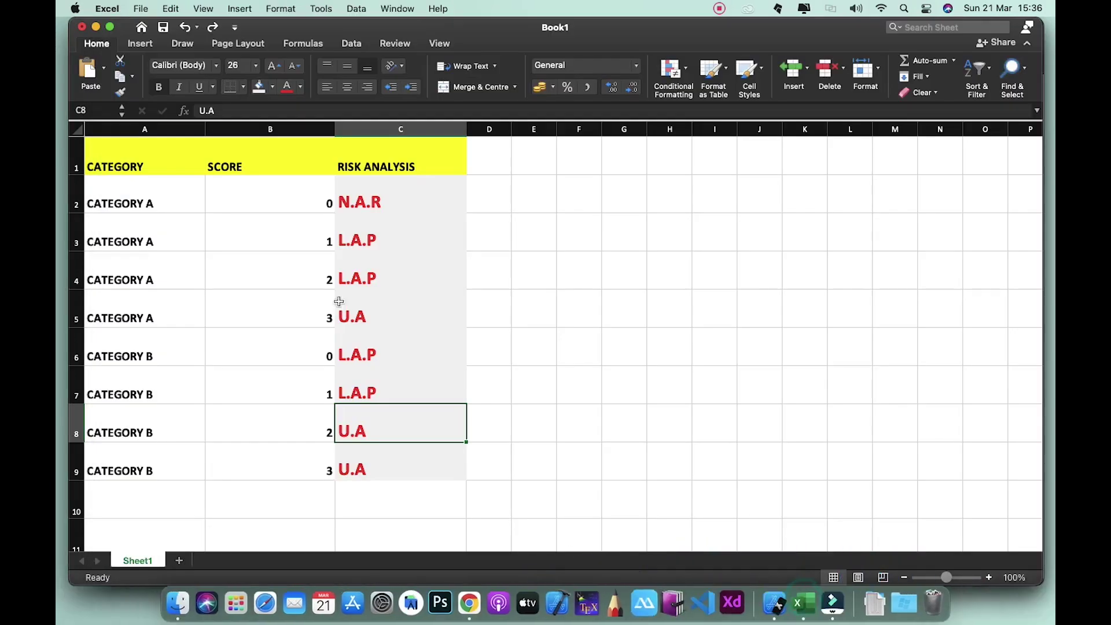
{"action": "left_click", "coordinate": [470, 589]}
Test category A with scores 2 and 3 and the out-of-range score 4, and clear the score
{"action": "key", "text": "BackSpace"}
{"action": "type", "text": "3"}
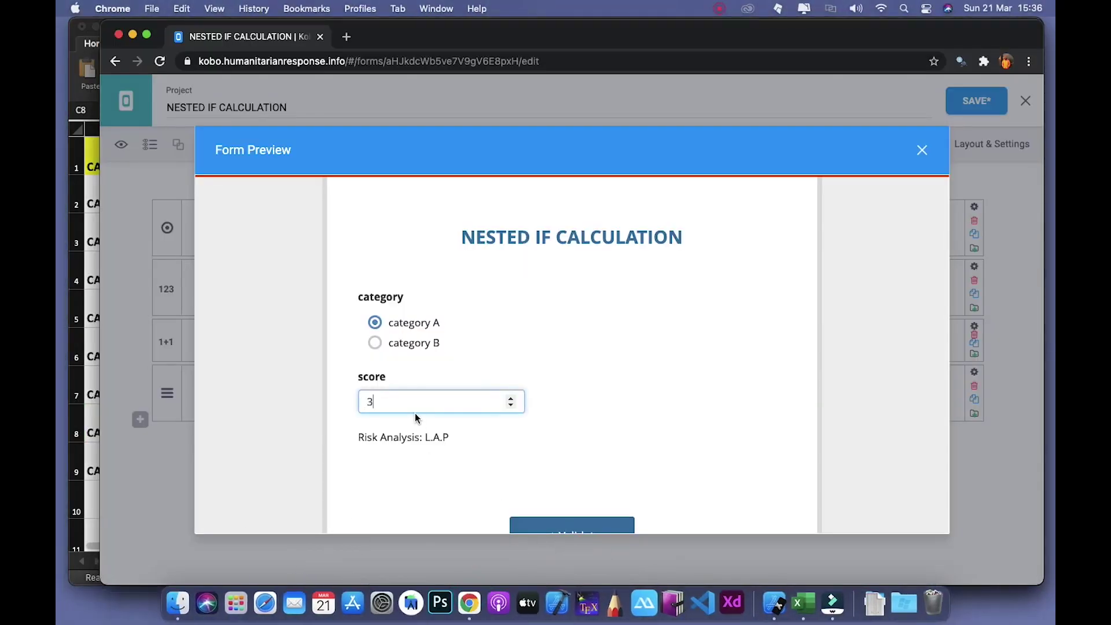
{"action": "key", "text": "BackSpace"}
{"action": "type", "text": "2"}
{"action": "key", "text": "BackSpace"}
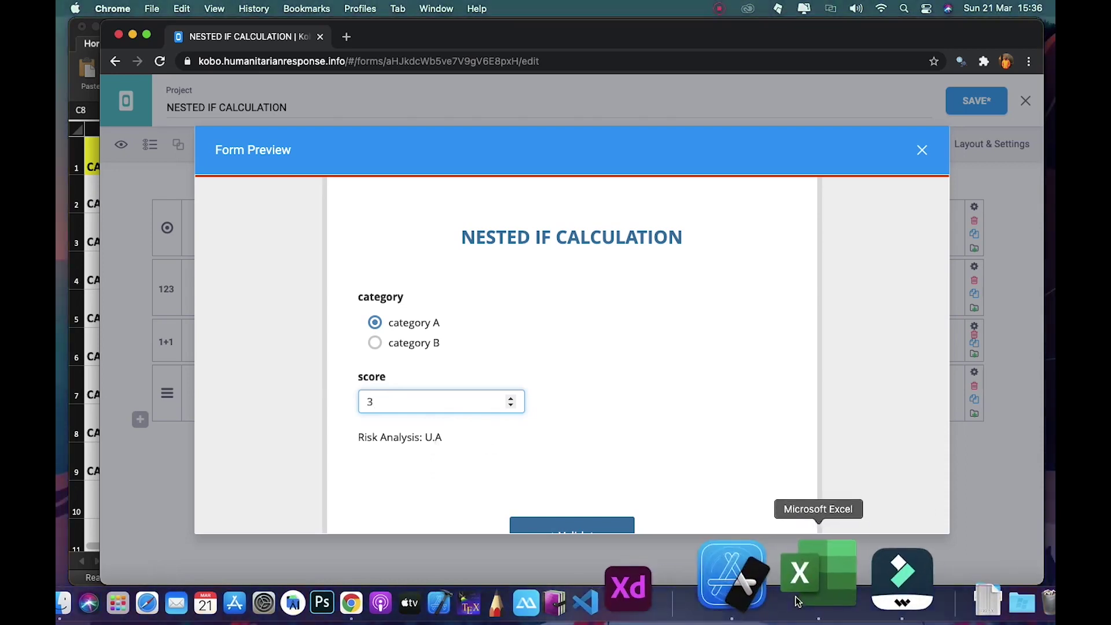
{"action": "key", "text": "BackSpace"}
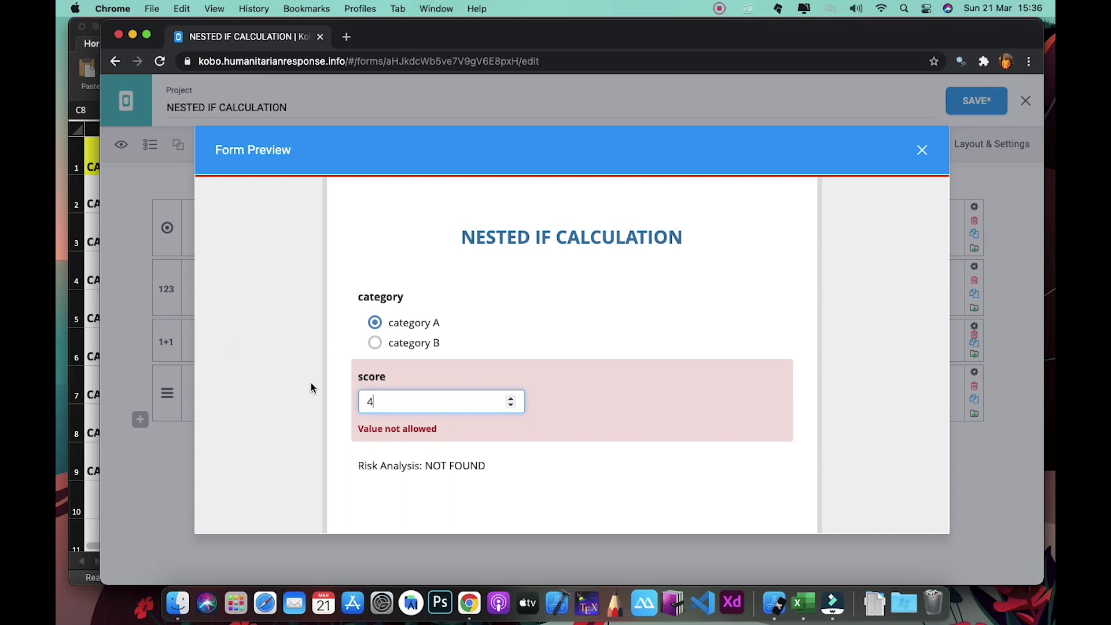
{"action": "key", "text": "BackSpace"}
Switch the category to B with score 0 and check the Risk Analysis result against the Excel table
{"action": "left_click", "coordinate": [376, 339]}
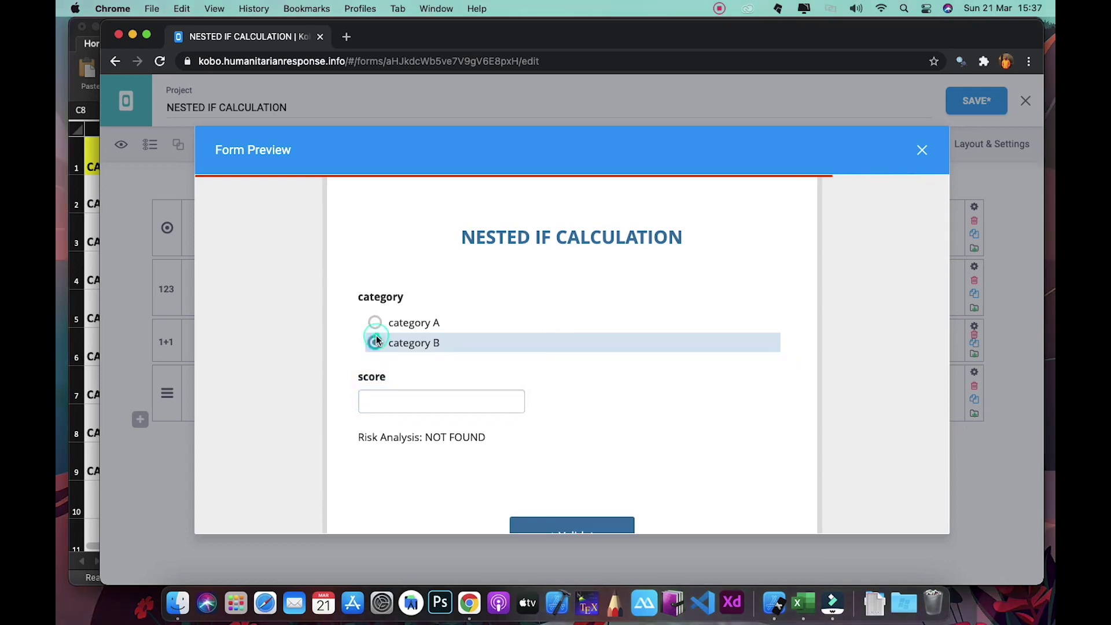
{"action": "left_click", "coordinate": [384, 395]}
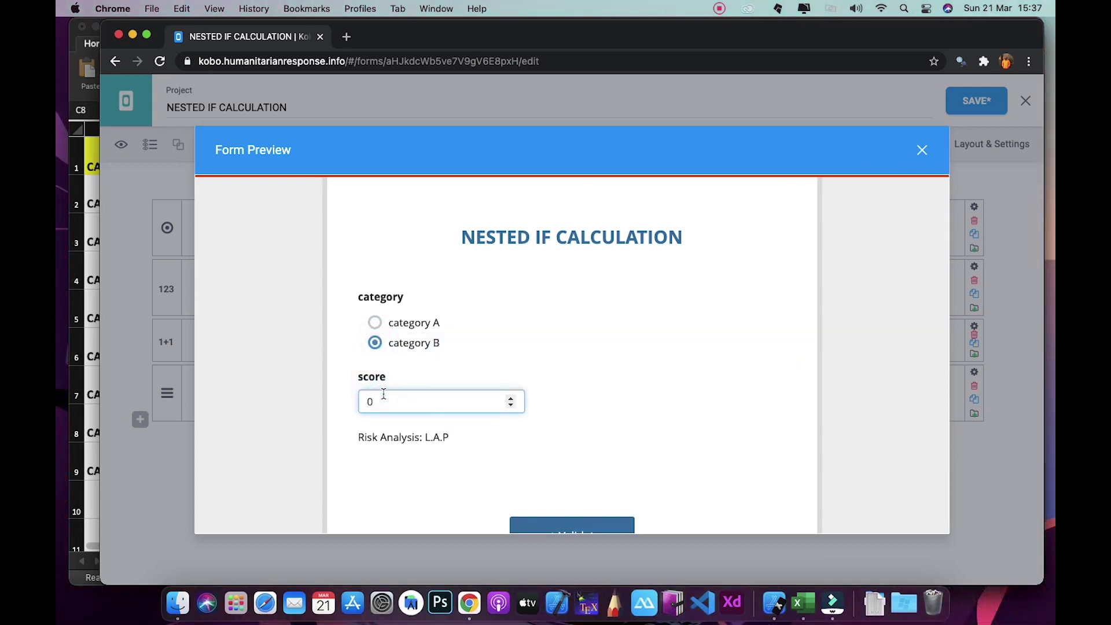
{"action": "left_click", "coordinate": [808, 602]}
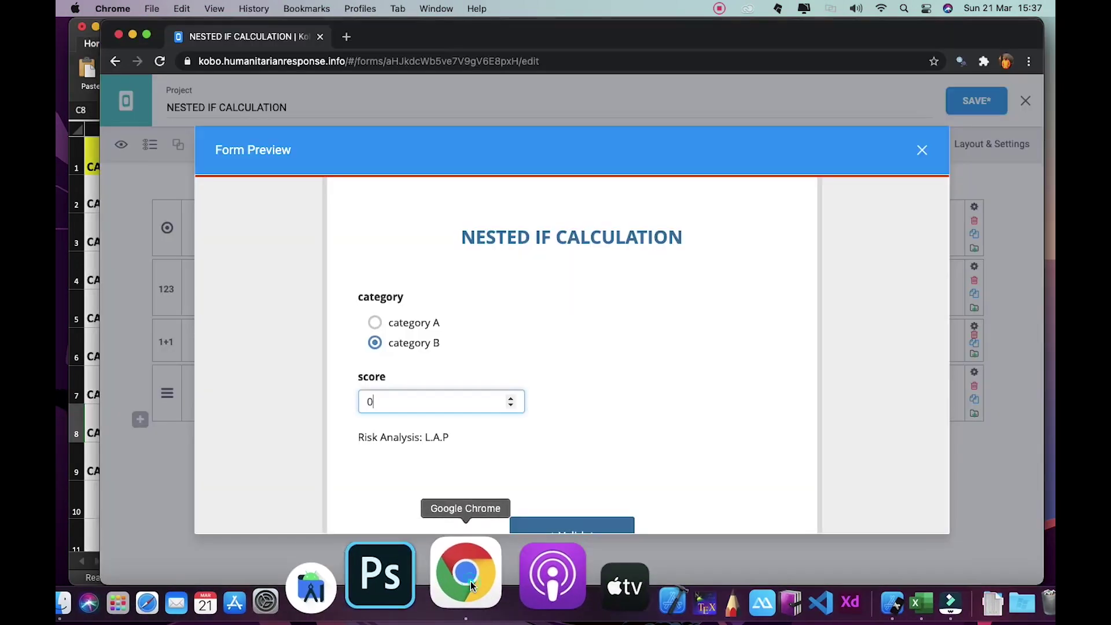
{"action": "left_click", "coordinate": [470, 581]}
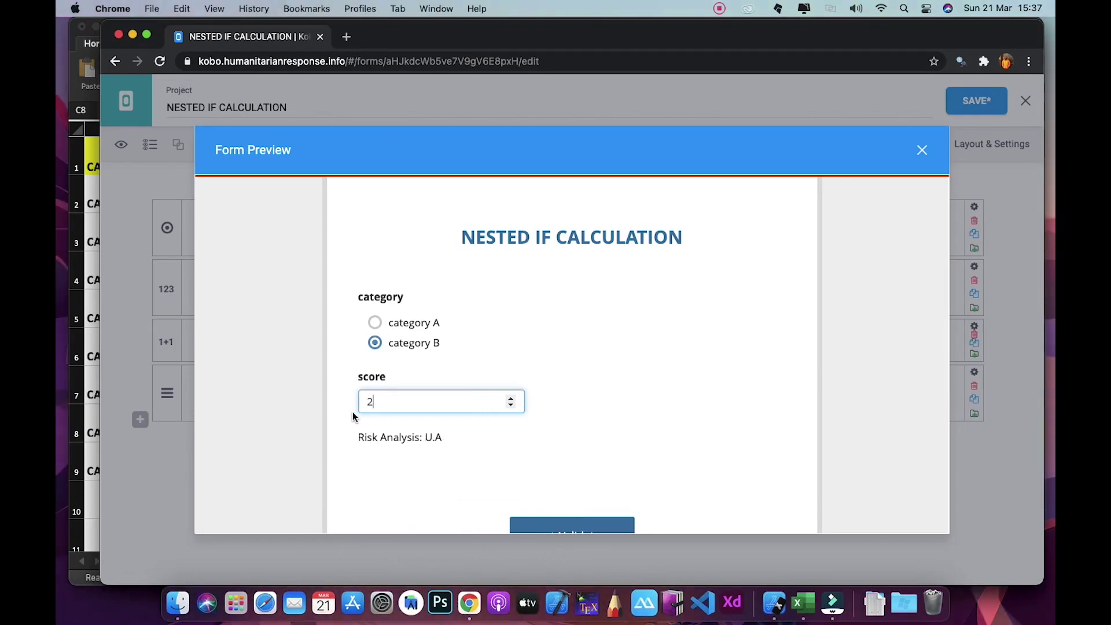
Test category B with scores 2 and 3 in the form preview
{"action": "key", "text": "BackSpace"}
{"action": "type", "text": "3"}
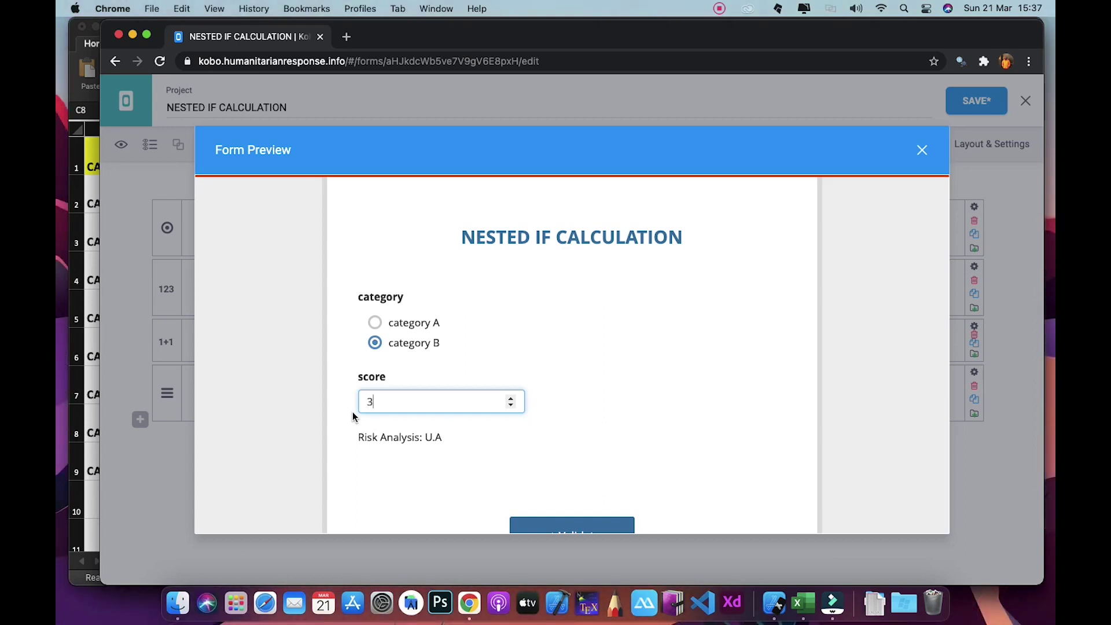
{"action": "scroll", "coordinate": [489, 460], "scroll_direction": "down", "scroll_amount": 3}
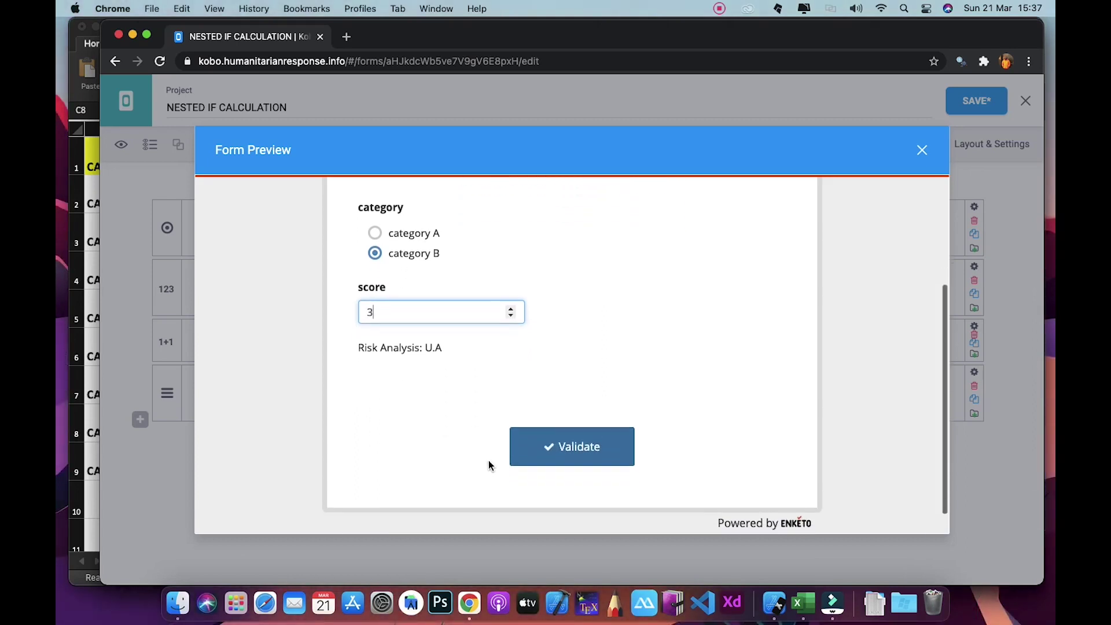